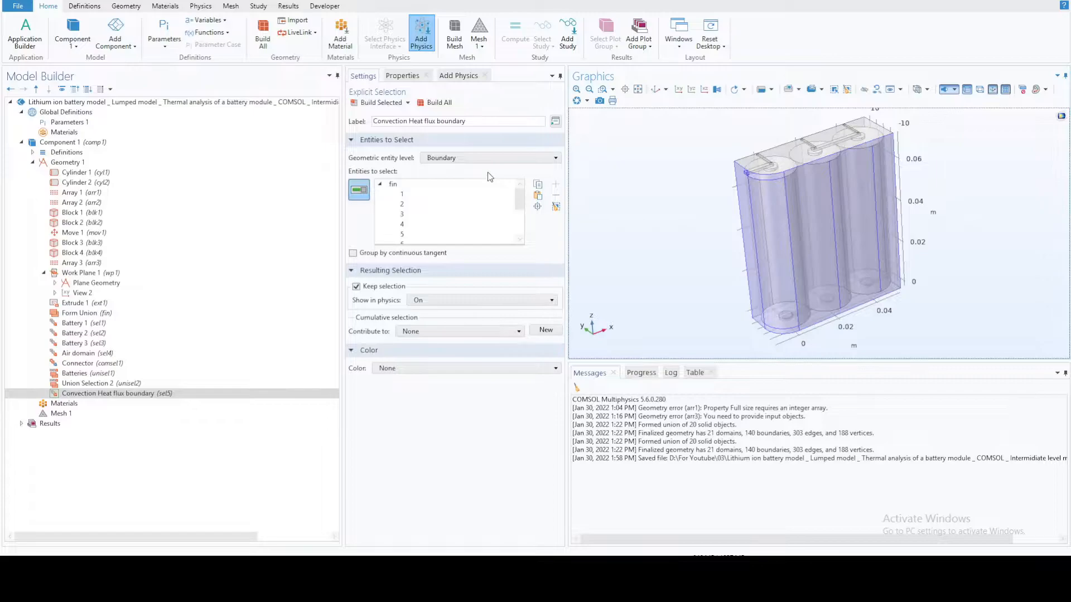
Add the Heat Transfer in Fluids physics interface to Component 1.
left_click(419, 37)
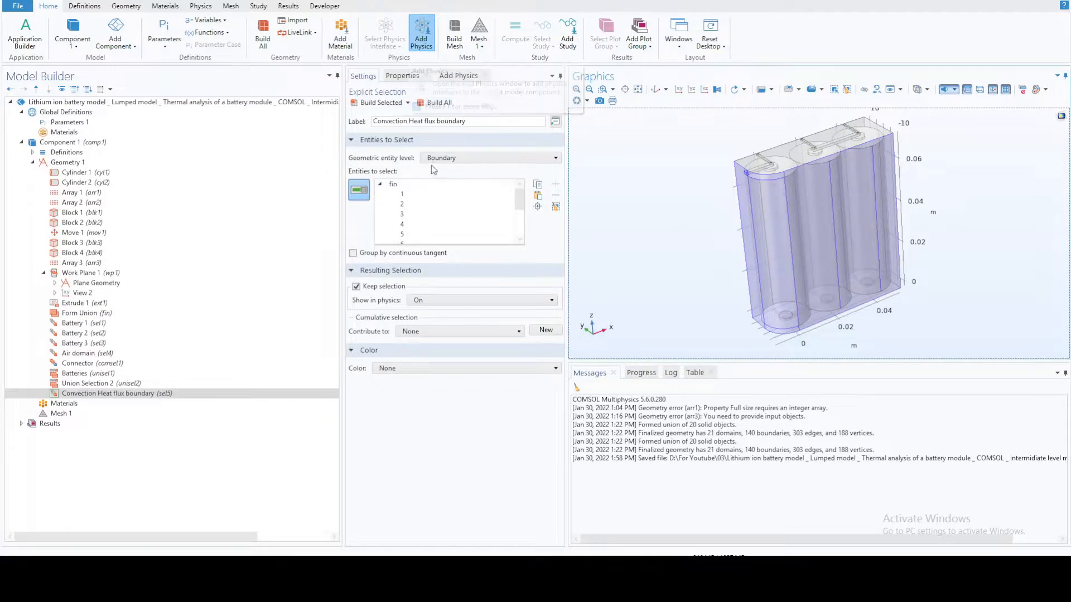
left_click(456, 75)
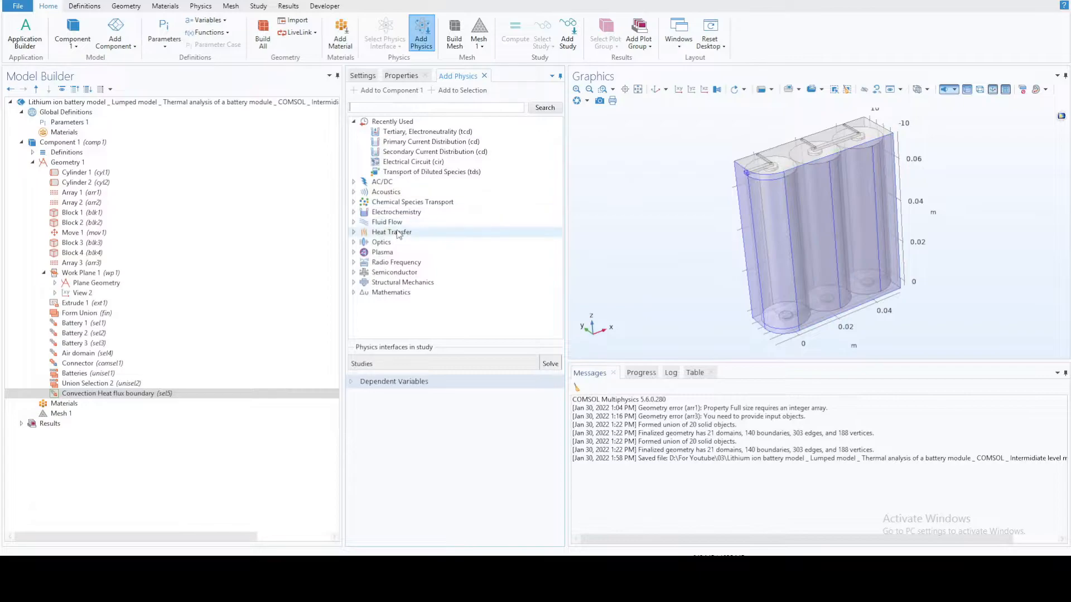
double_click(363, 232)
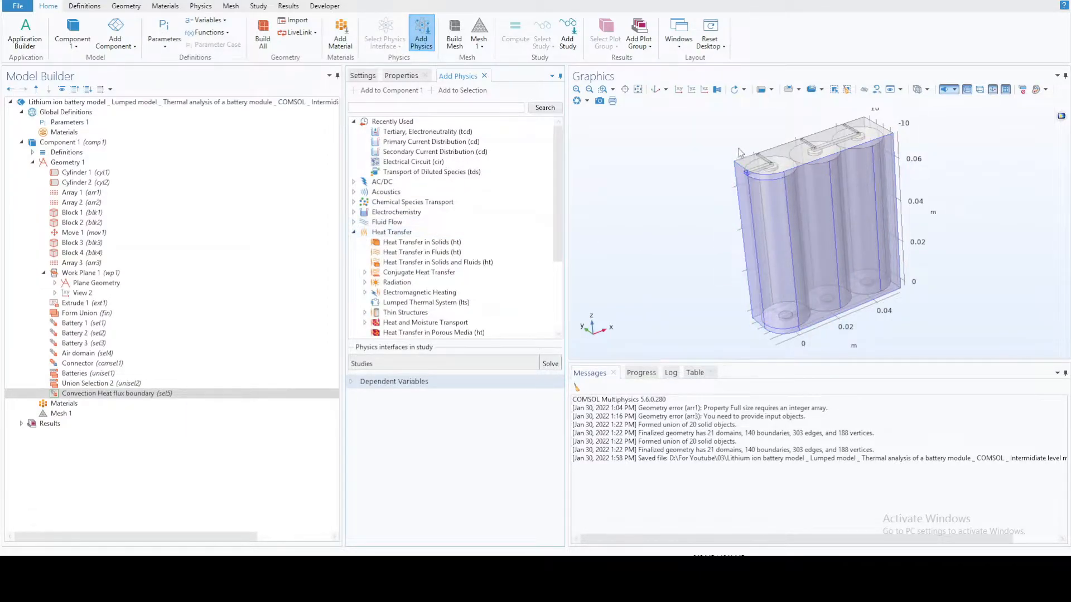
left_click_drag(754, 235, 756, 210)
left_click_drag(882, 147, 897, 151)
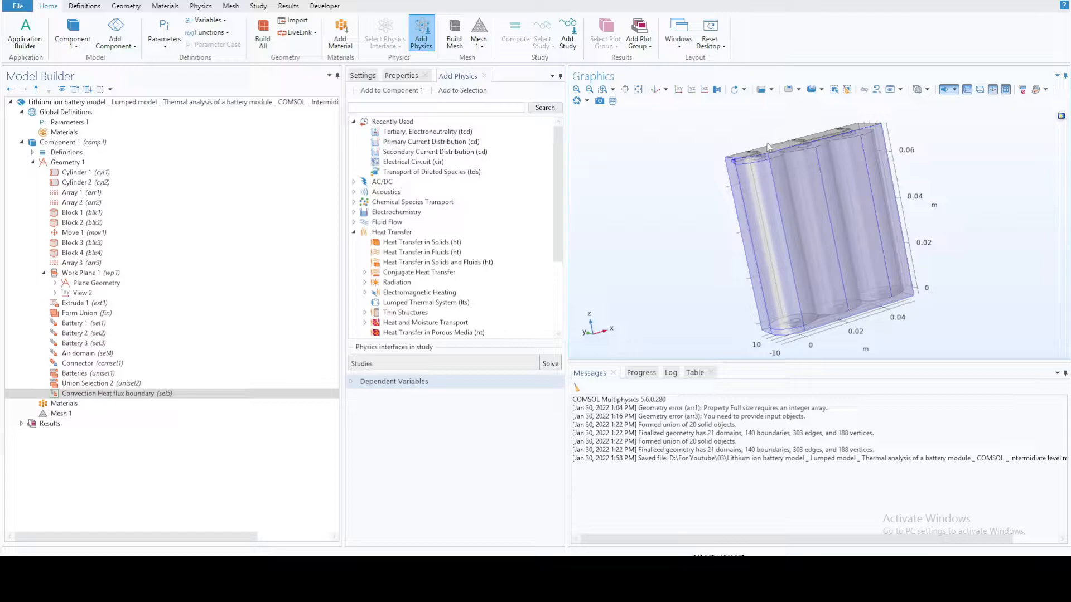
left_click_drag(687, 138, 718, 146)
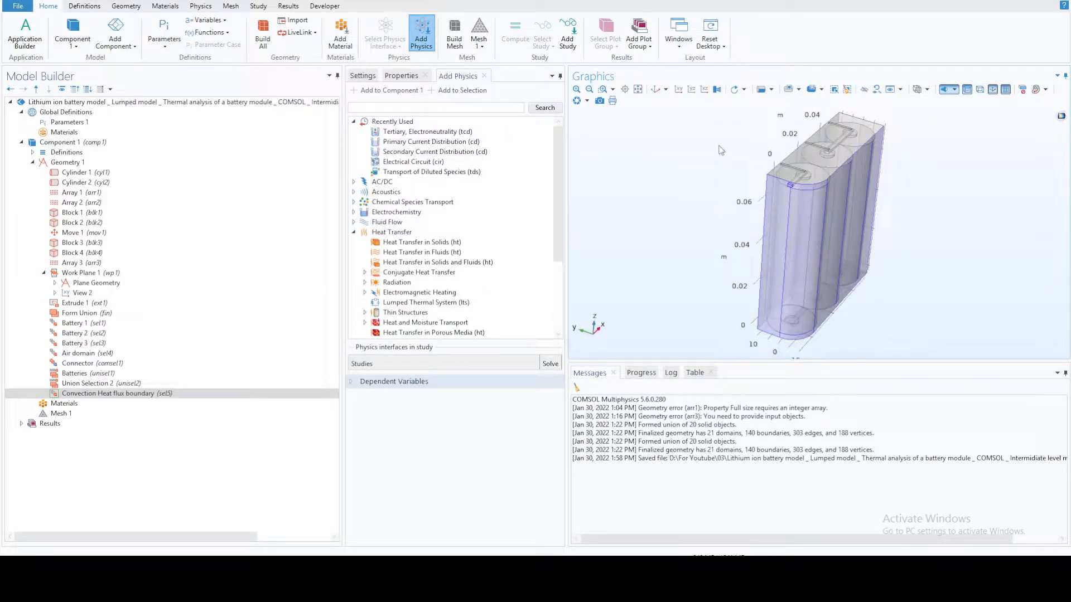
left_click(463, 253)
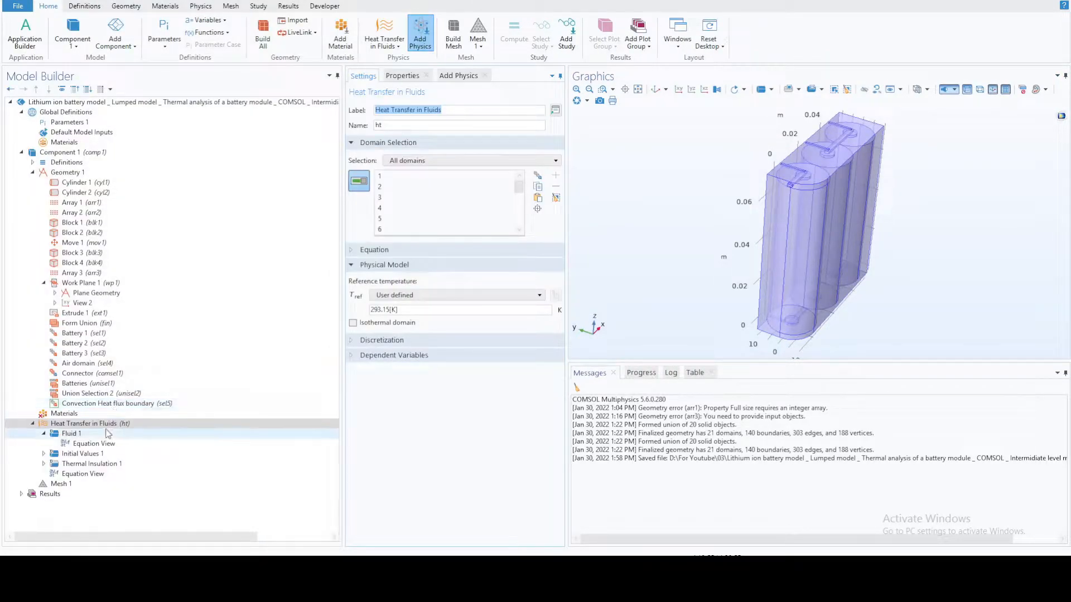
Add a Solid node to the Heat Transfer in Fluids interface and assign it to the Battery 1 selection.
left_click(92, 435)
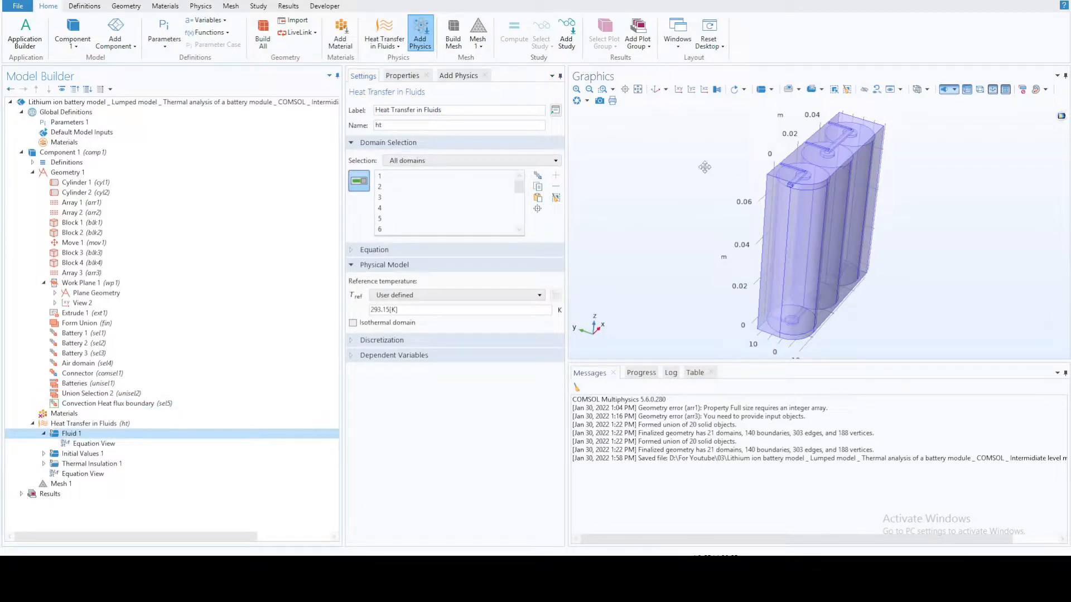
left_click(158, 425)
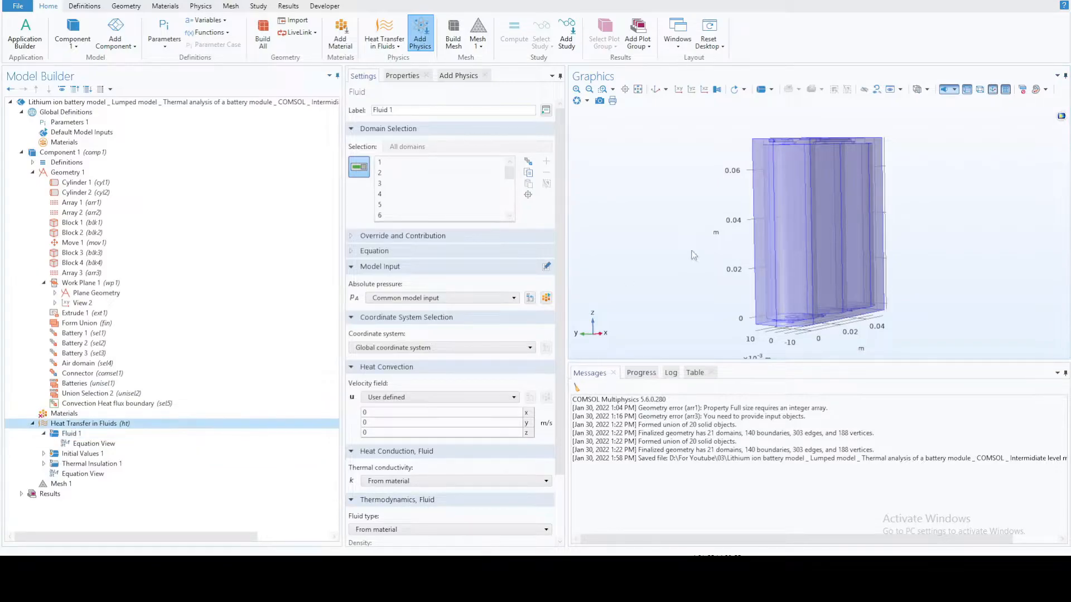
left_click_drag(721, 115, 733, 163)
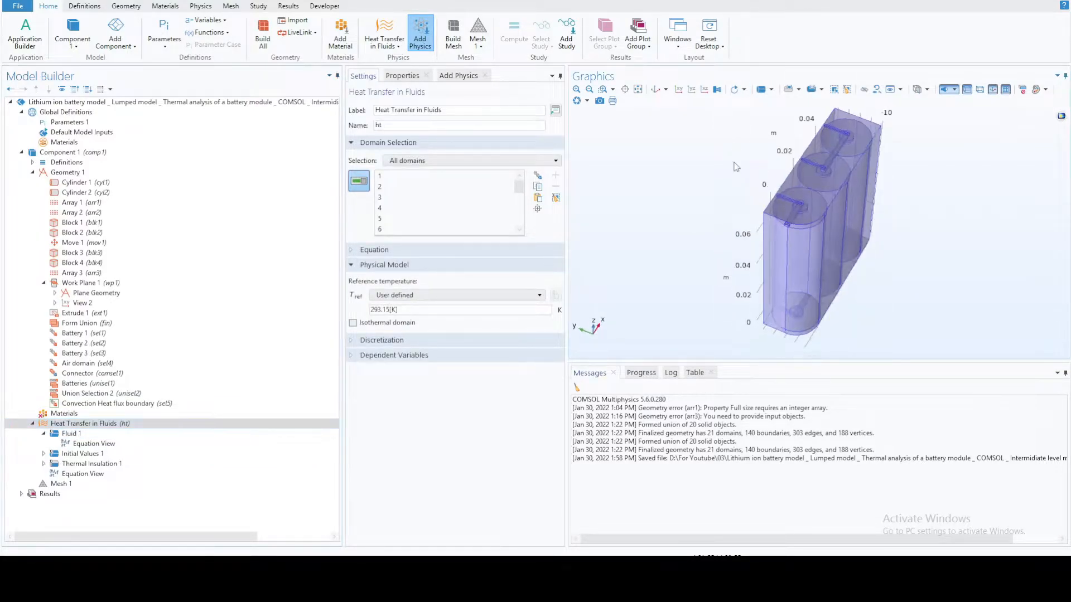
left_click_drag(715, 259, 682, 193)
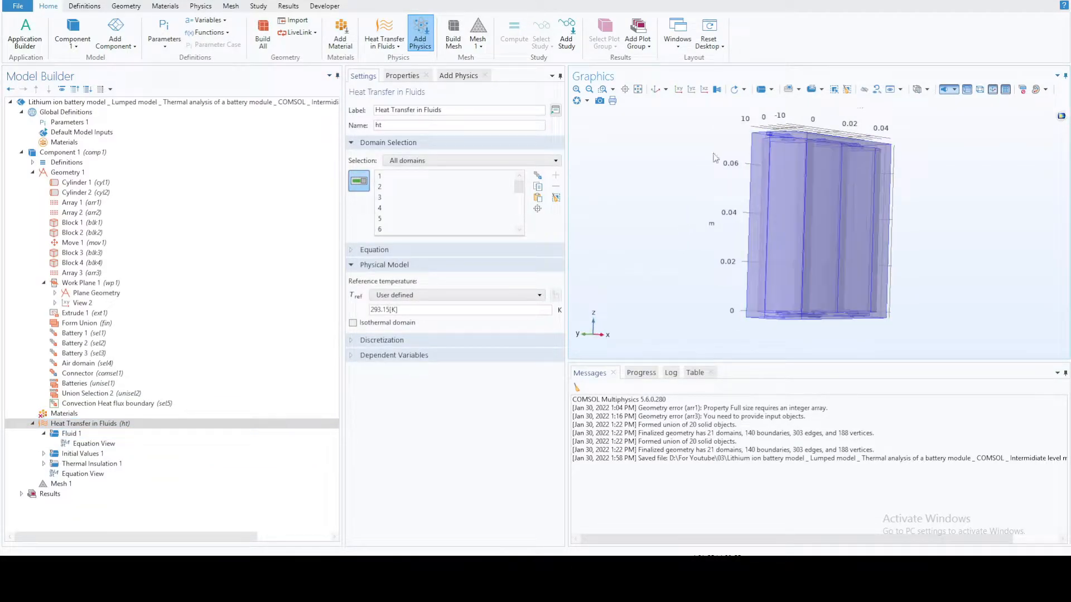
left_click_drag(714, 150, 702, 187)
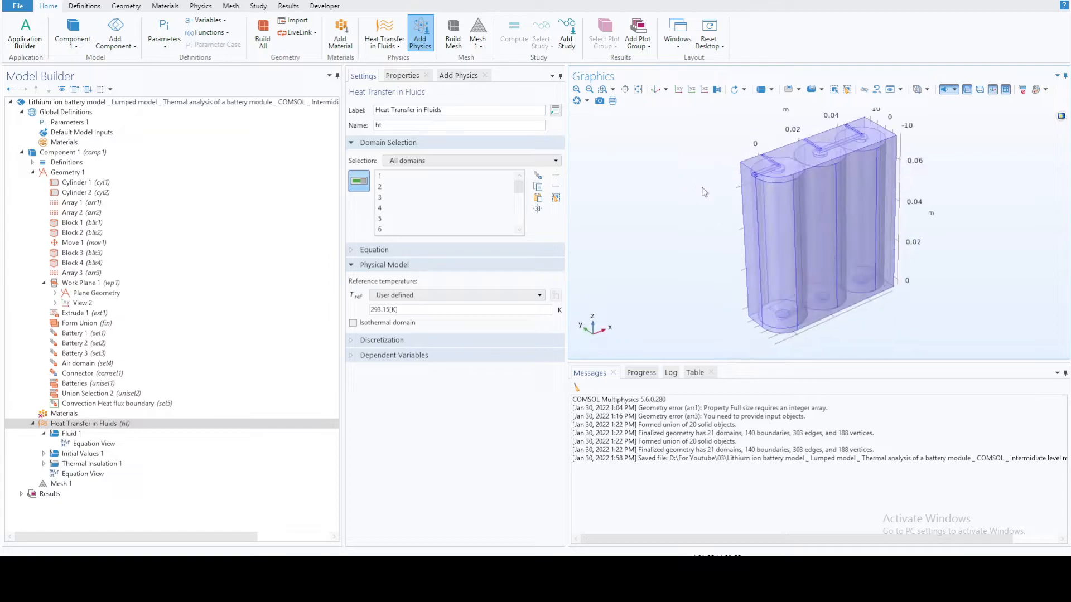
right_click(94, 424)
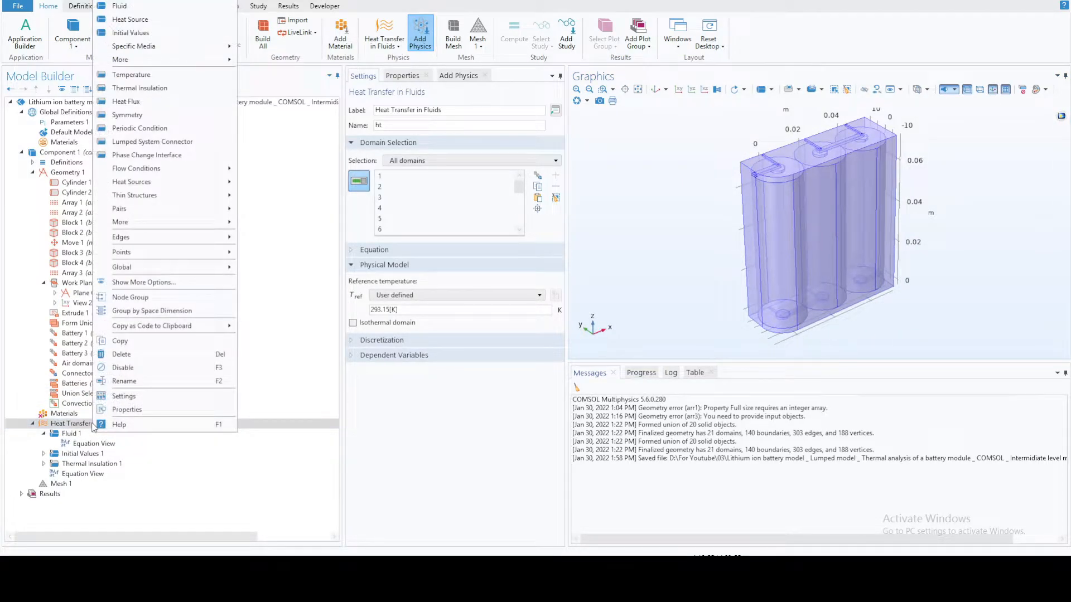
left_click(147, 3)
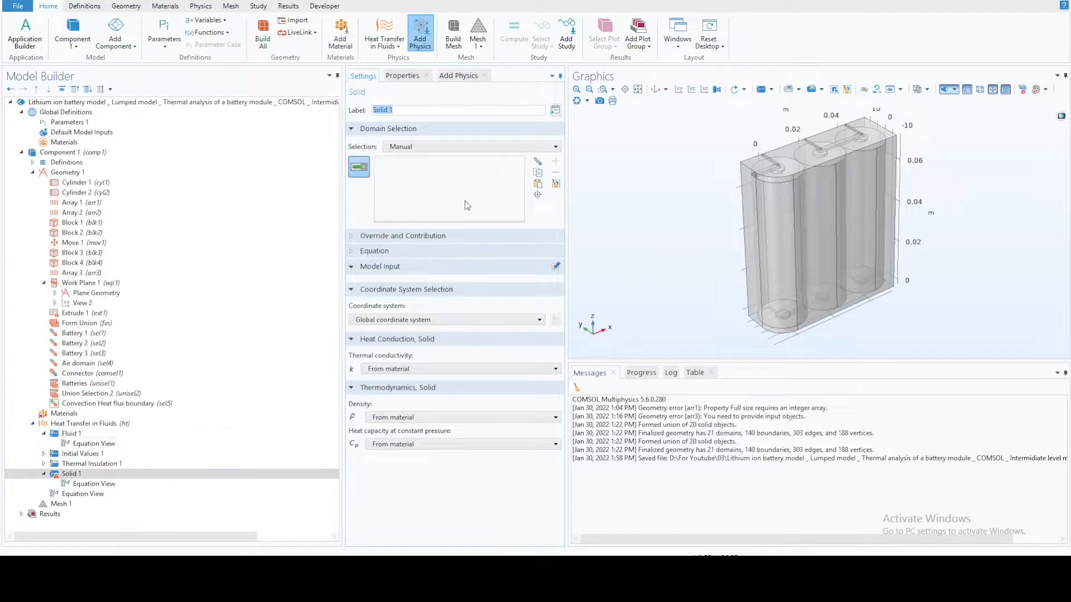
left_click(410, 148)
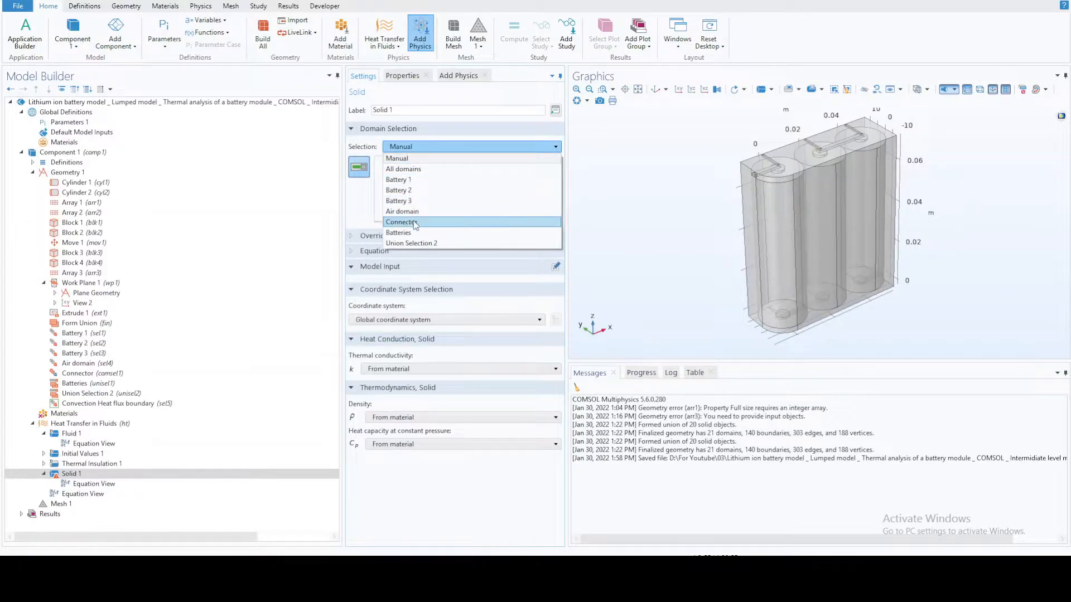
left_click(414, 180)
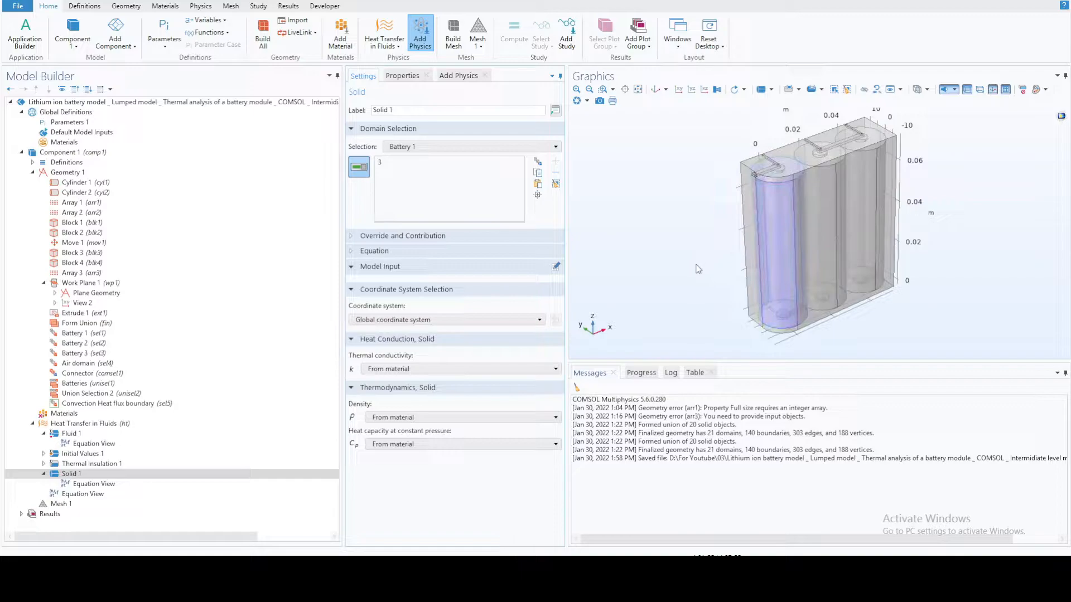
Add a second Solid node to Heat Transfer in Fluids and assign it to the Battery 2 selection.
left_click(102, 424)
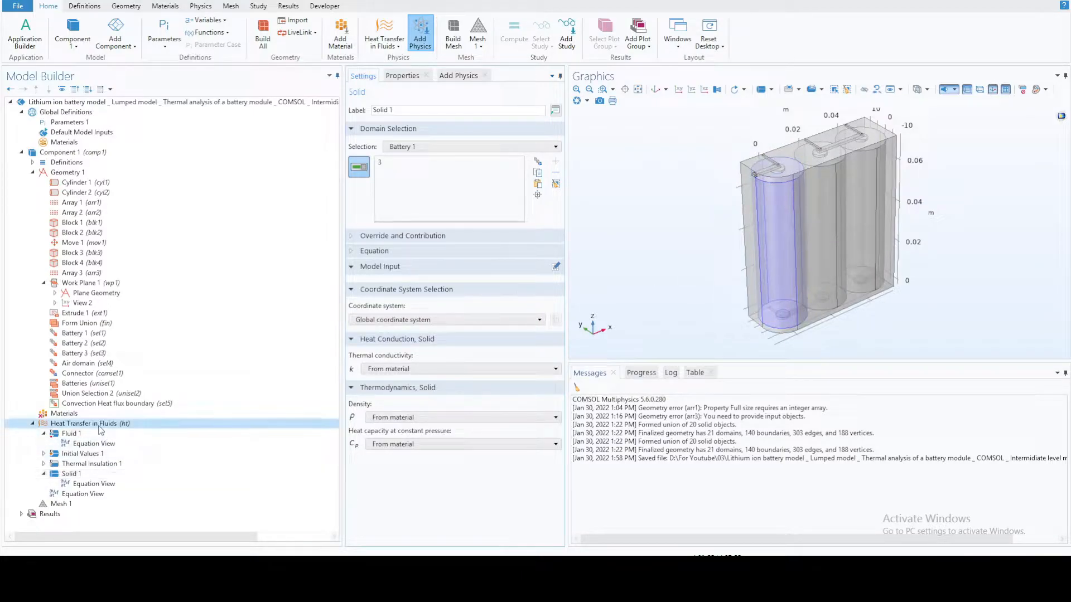
right_click(102, 425)
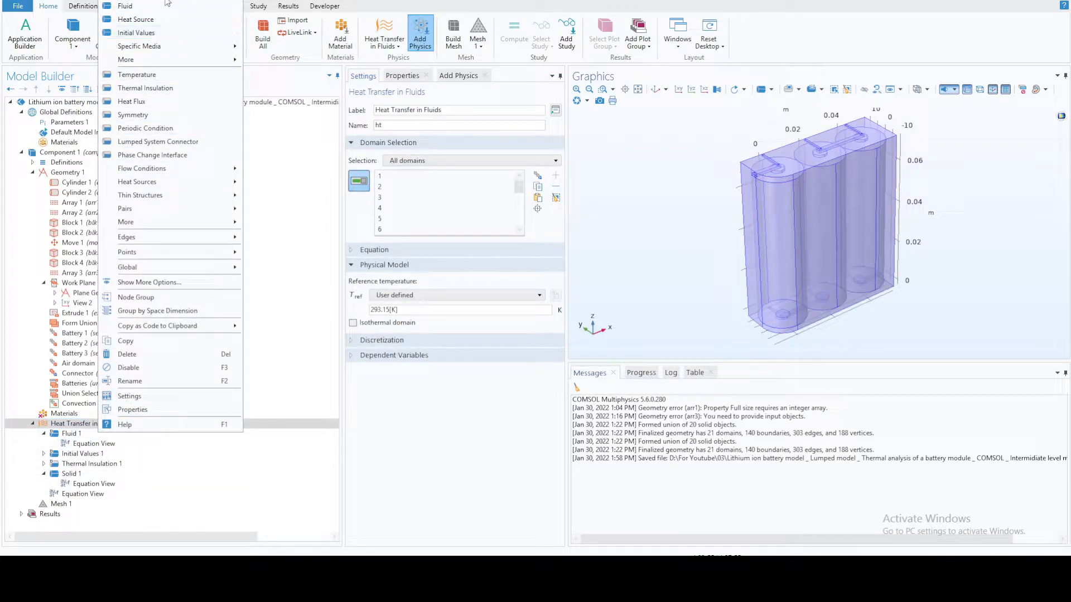
key("Escape")
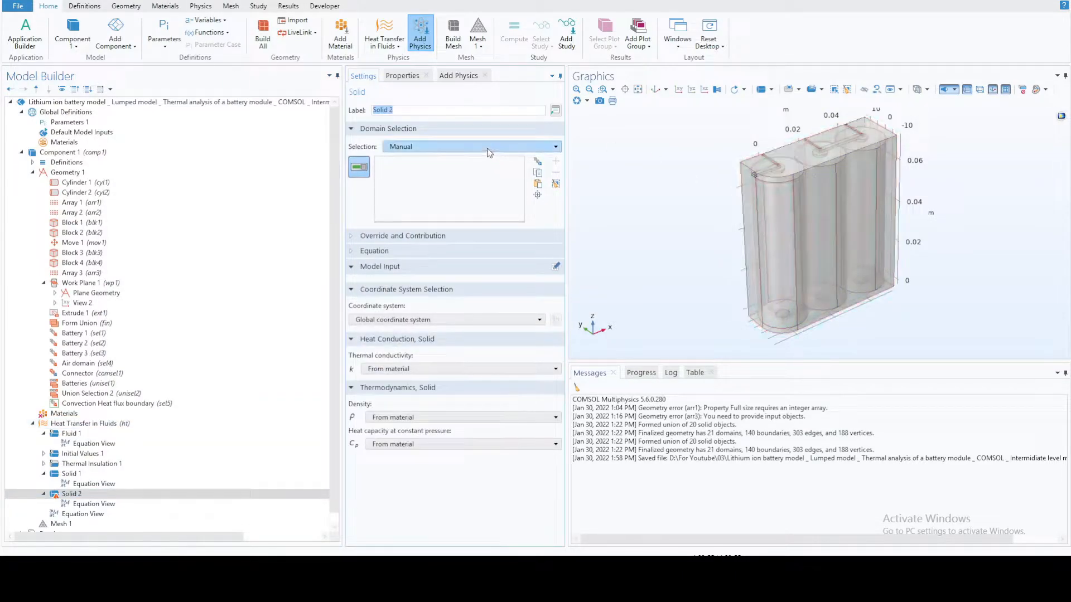
left_click(488, 147)
left_click(399, 190)
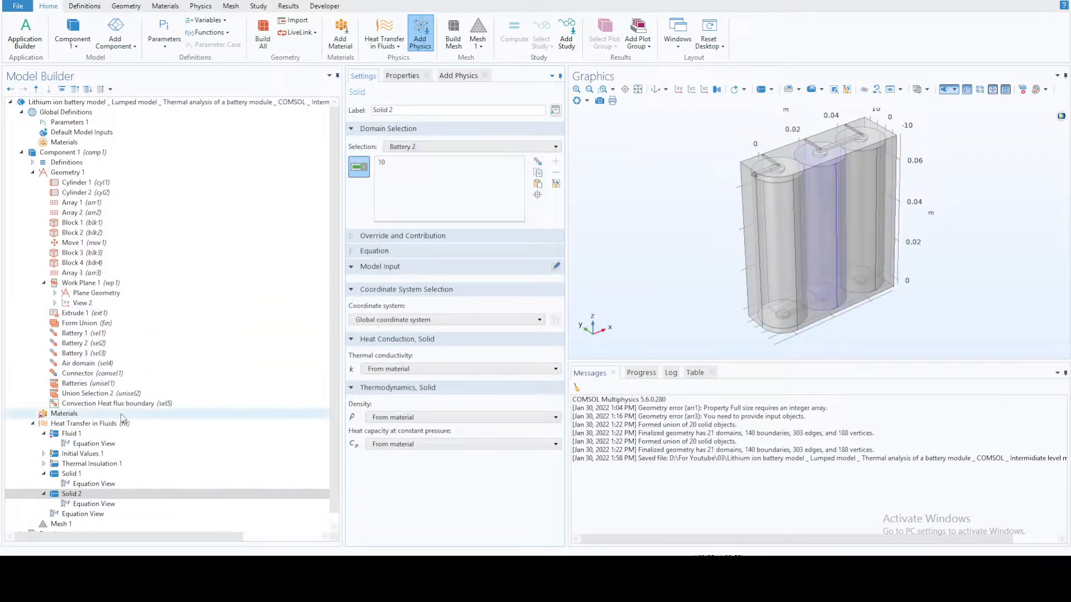
Add a third Solid node to Heat Transfer in Fluids and assign it to the Battery 3 selection.
left_click(81, 425)
right_click(81, 425)
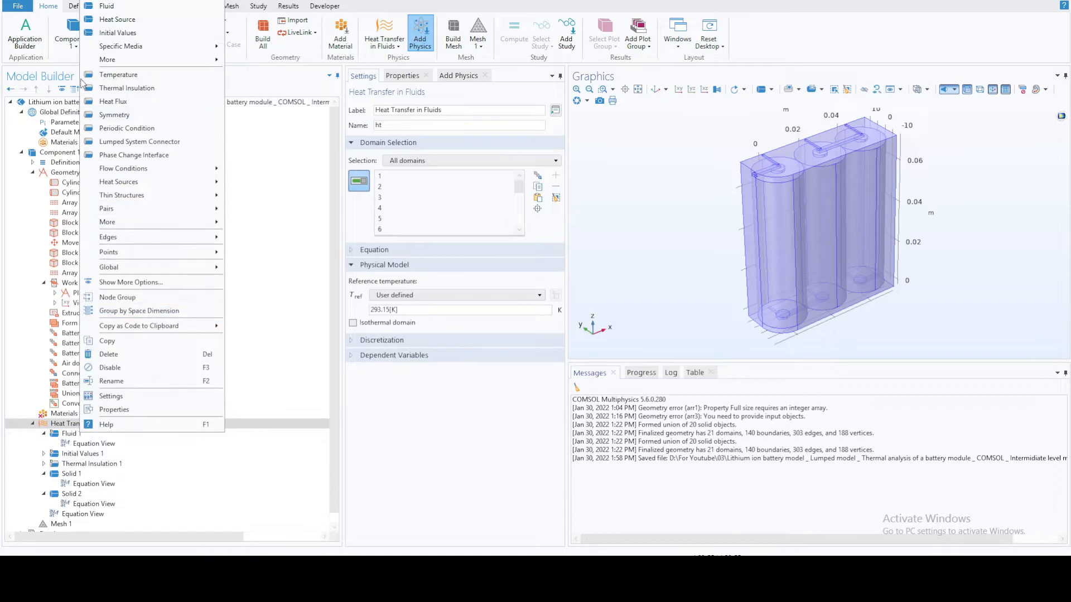
left_click(106, 5)
left_click(447, 147)
left_click(421, 198)
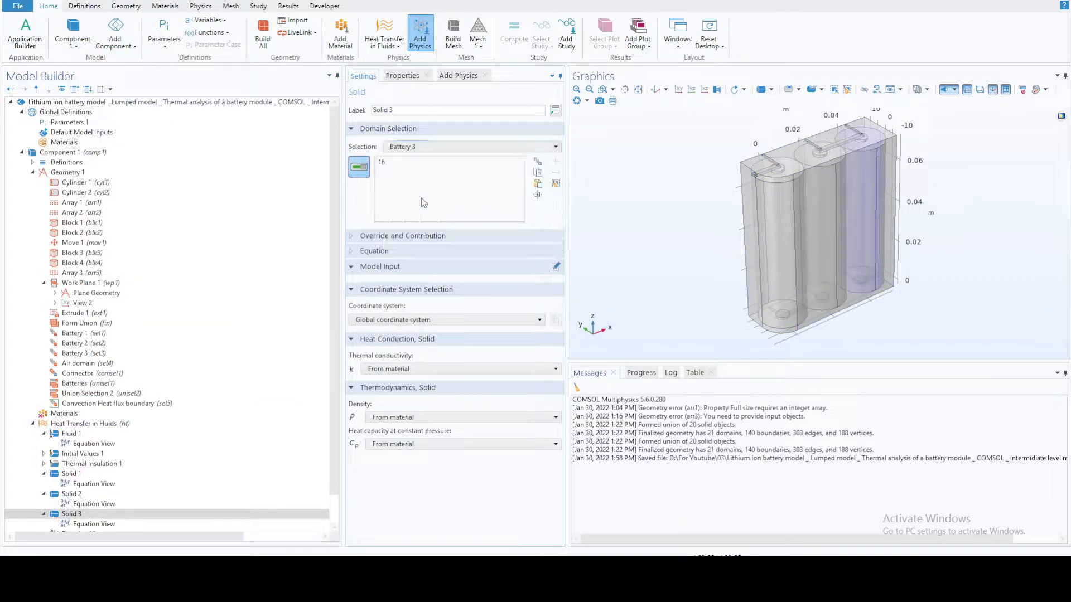
Add a fourth Solid node to Heat Transfer in Fluids and assign it to the Connector selection.
scroll(299, 383, "down", 1)
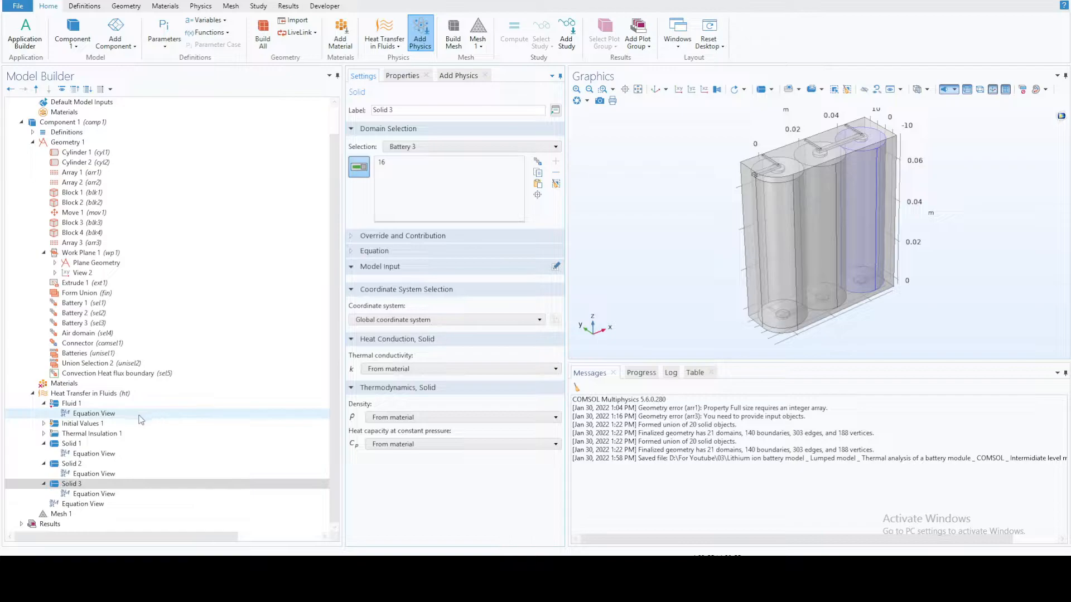
left_click(79, 395)
right_click(81, 397)
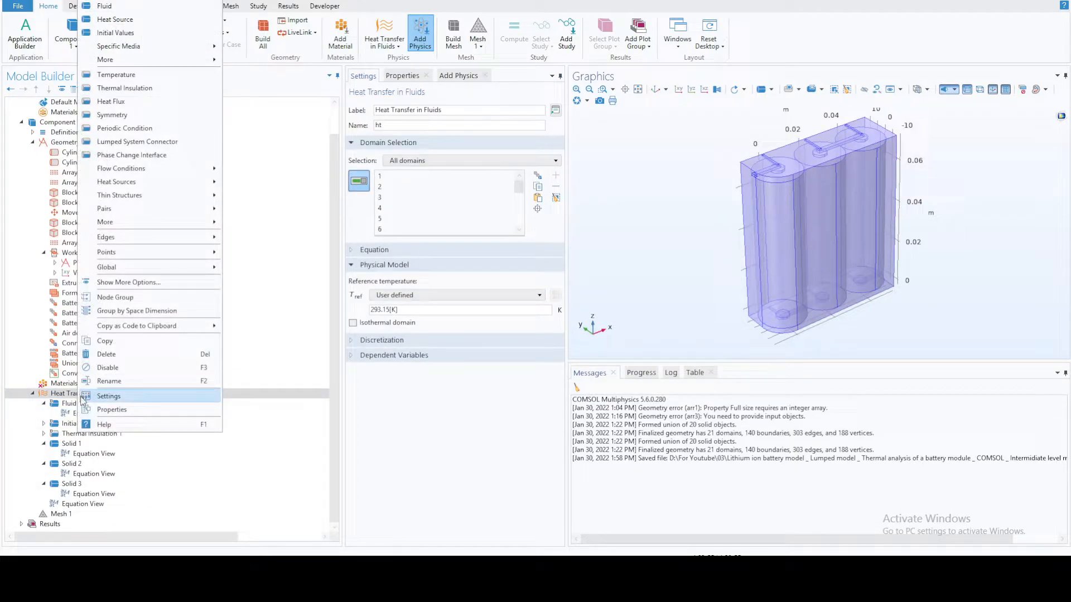
left_click(148, 1)
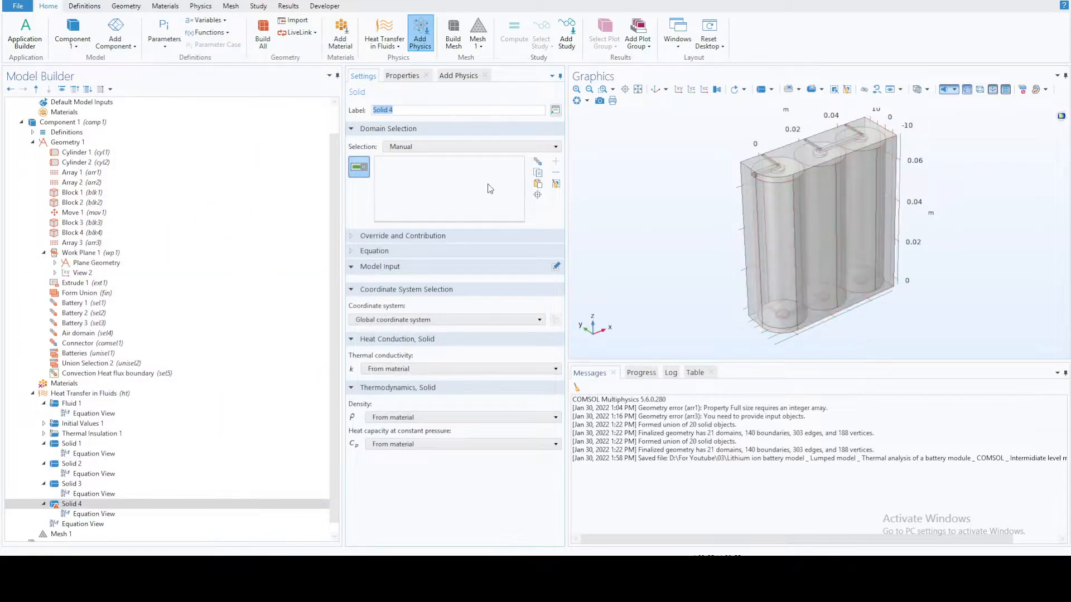
left_click(459, 148)
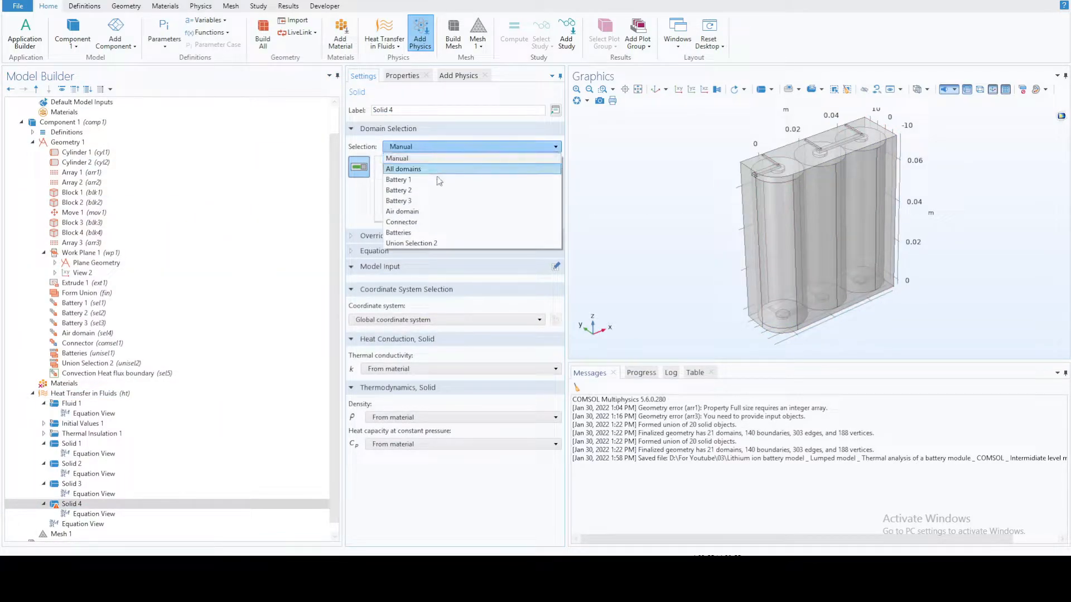
left_click(413, 223)
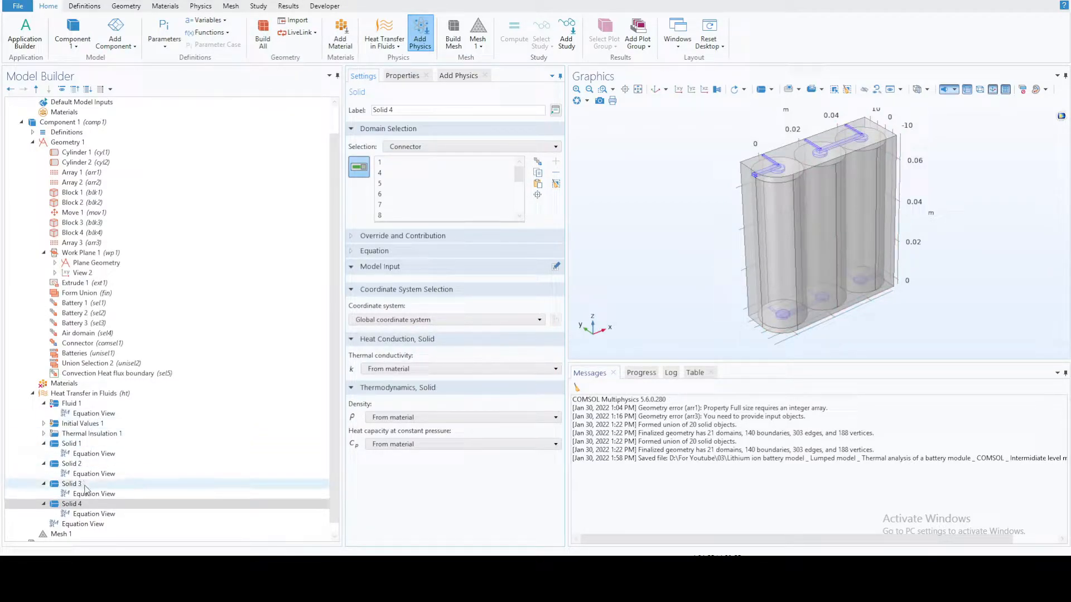
Examine the dependent variable of the heat transfer interface, the component definitions and the existing global parameter list.
left_click(83, 393)
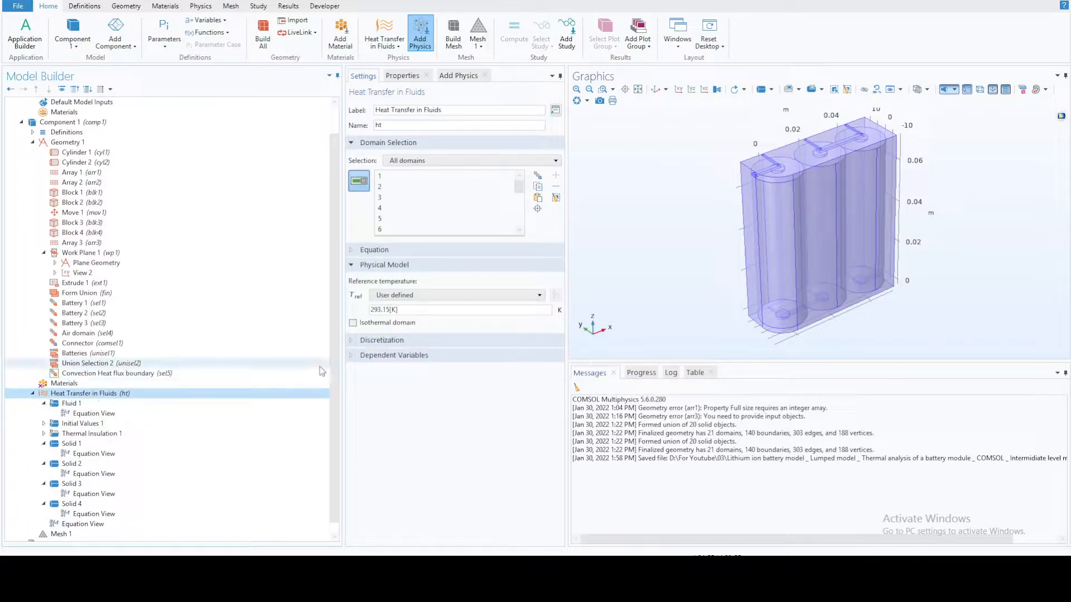
left_click(394, 355)
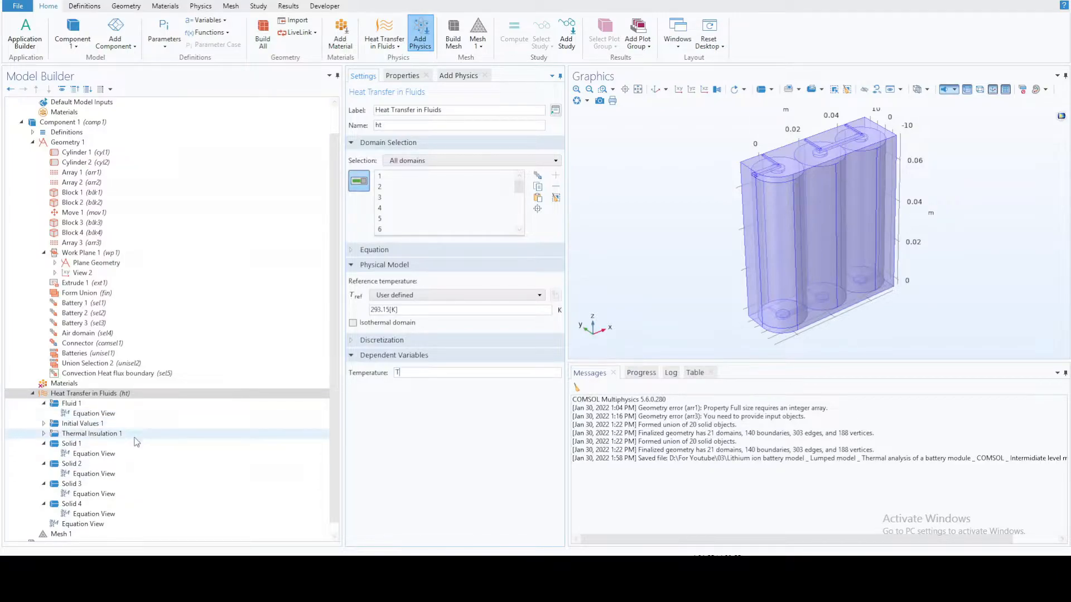
left_click(406, 369)
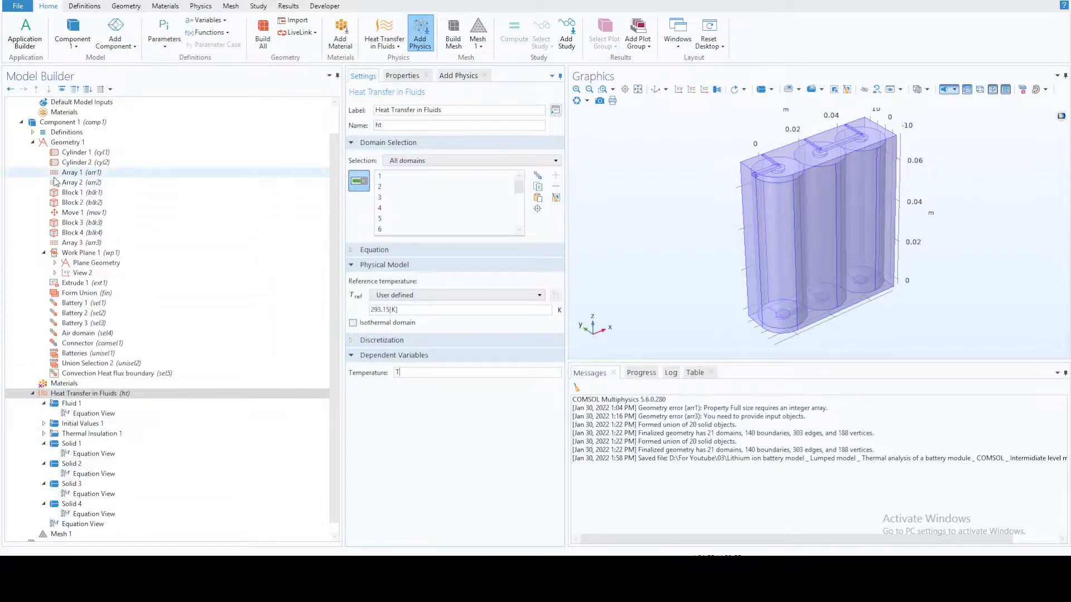
left_click(33, 132)
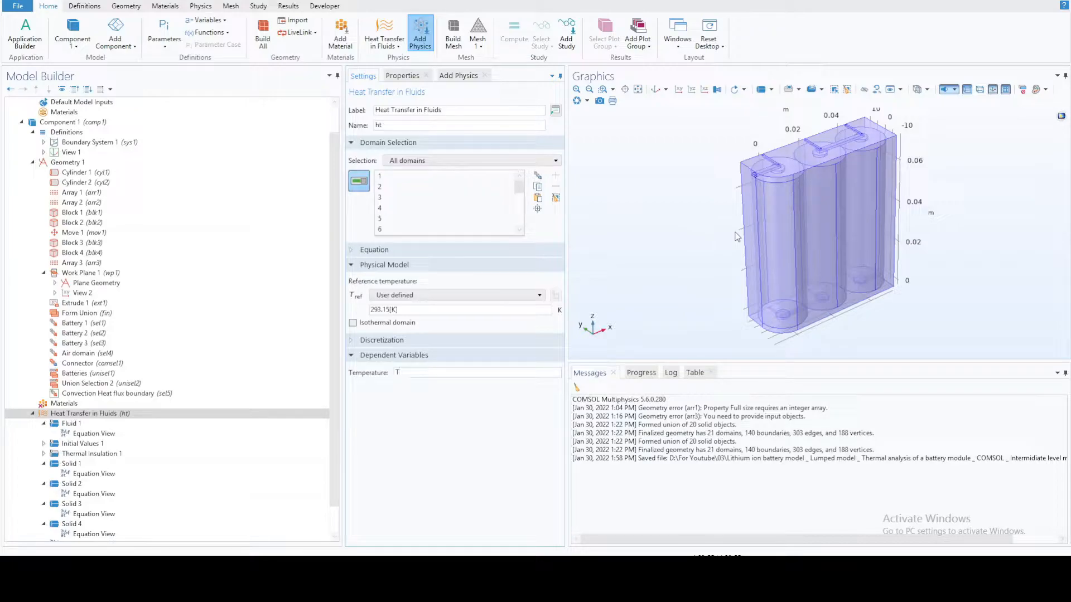
scroll(71, 127, "up", 1)
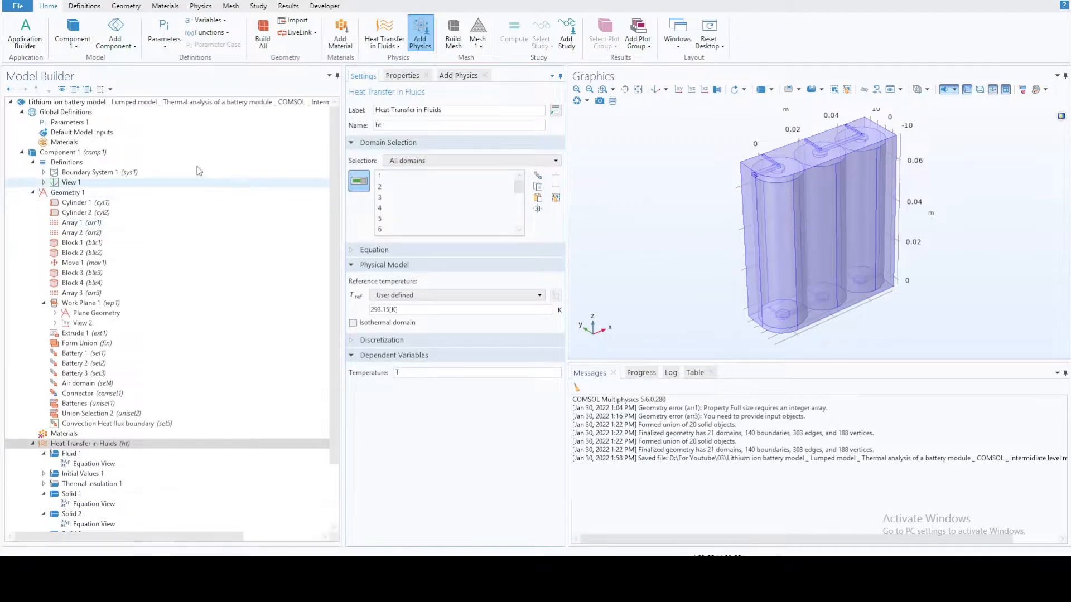
left_click(71, 123)
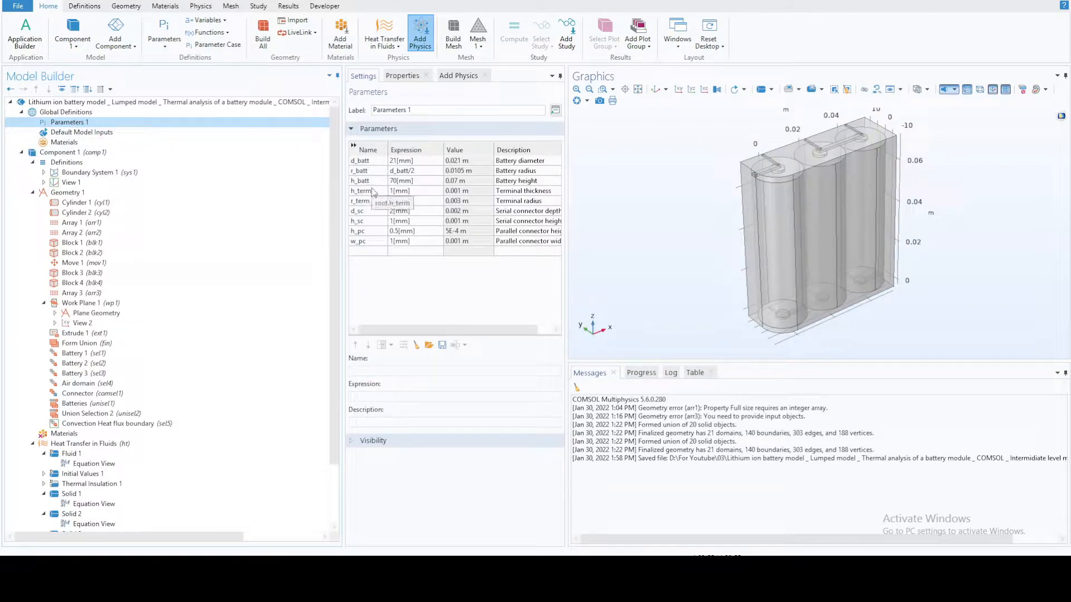
Add a second parameters node under Global Definitions and label it Battery Parameters.
right_click(91, 112)
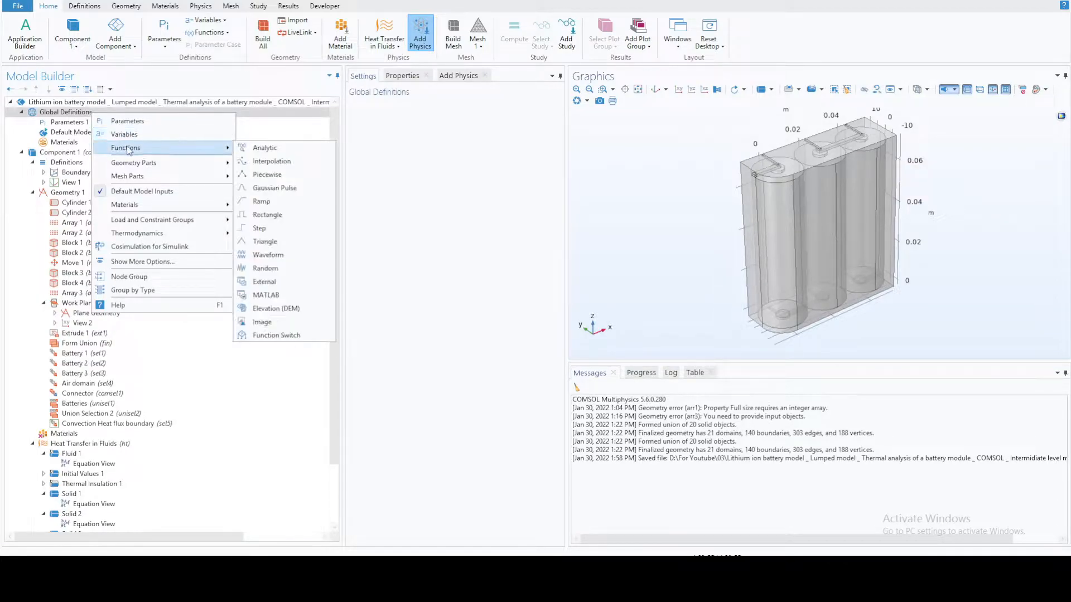
left_click(130, 121)
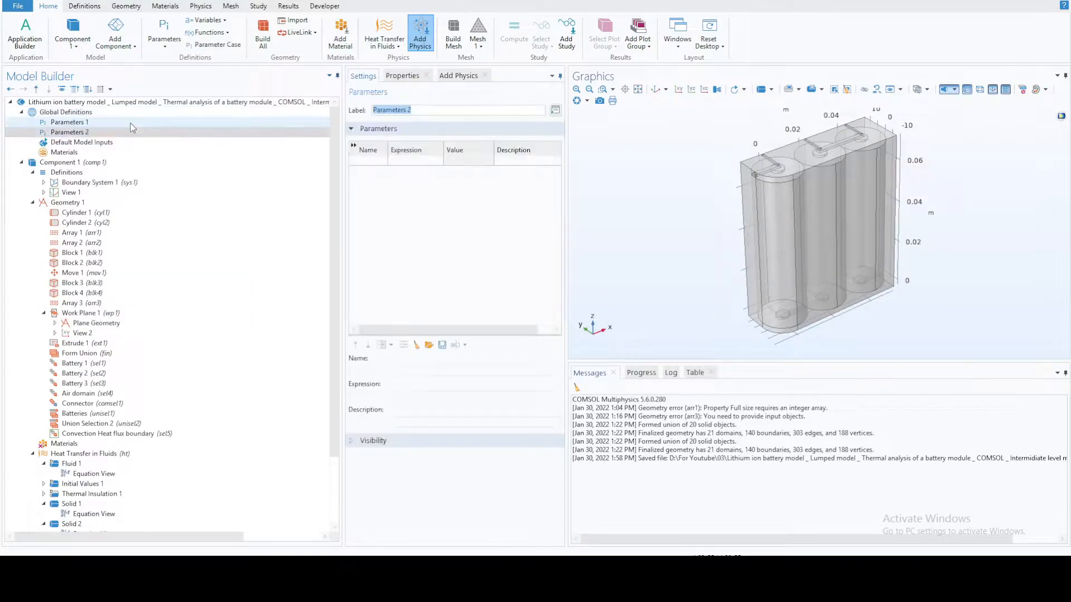
left_click(418, 110)
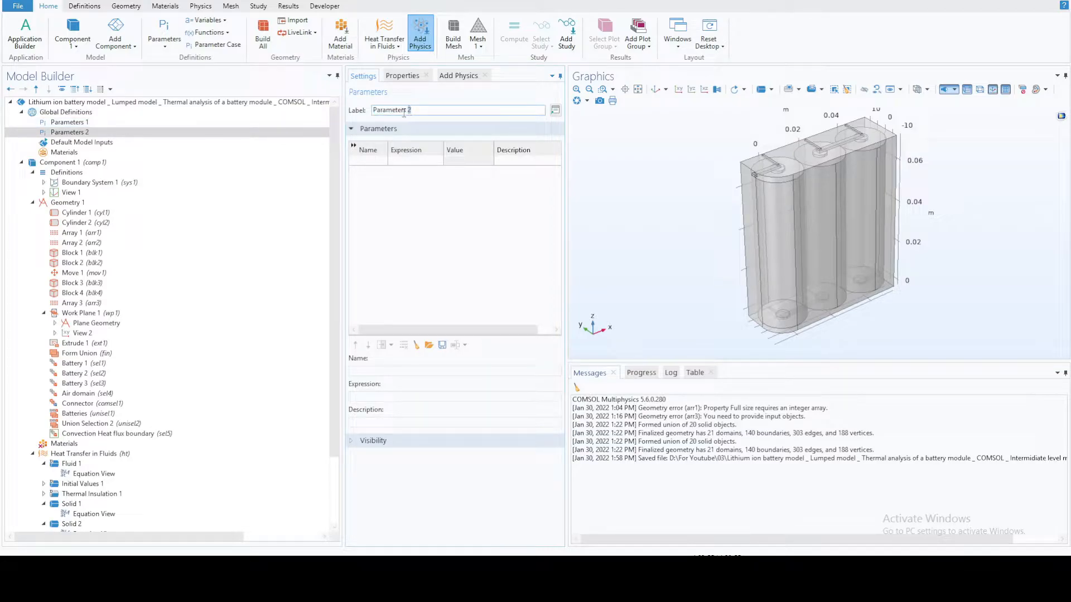
type("BAttery")
type(" a")
key("Return")
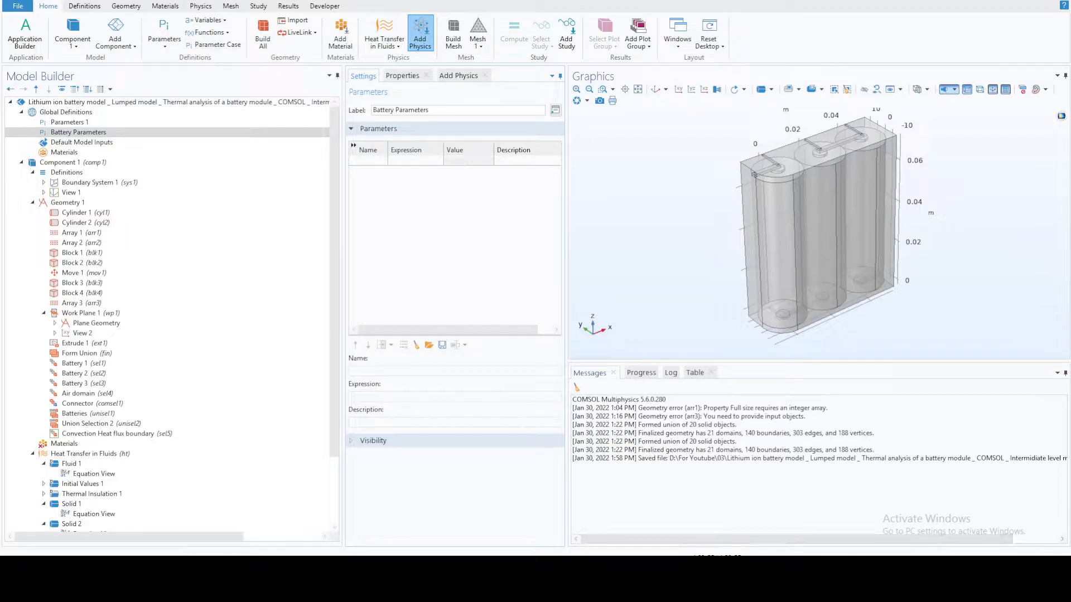
Copy all battery parameters from C_rate to T_init out of the other open battery model into this model's empty Battery Parameters table.
left_click(701, 531)
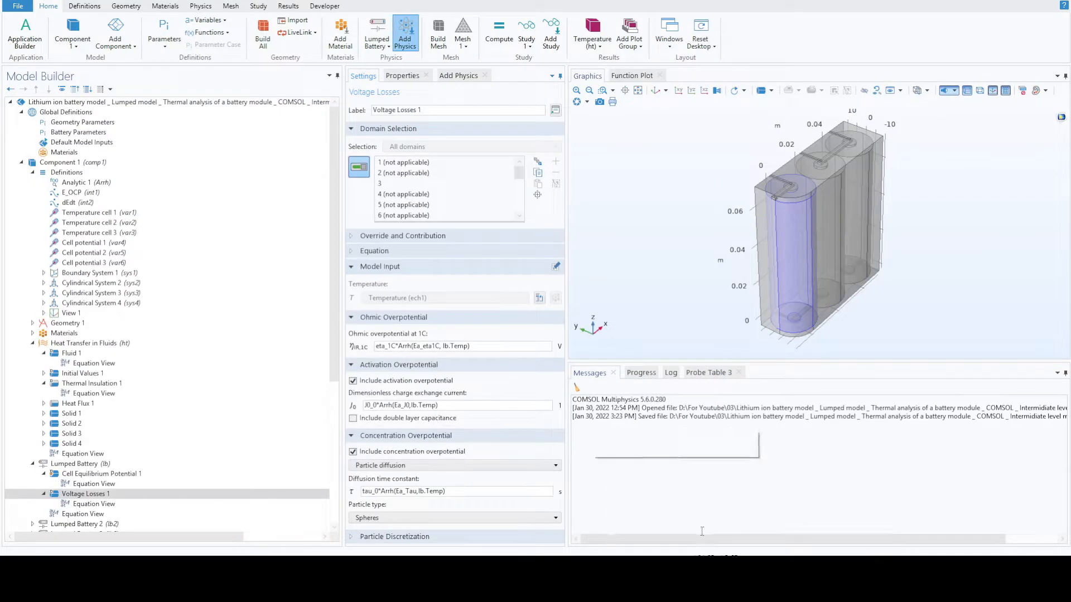
left_click(93, 124)
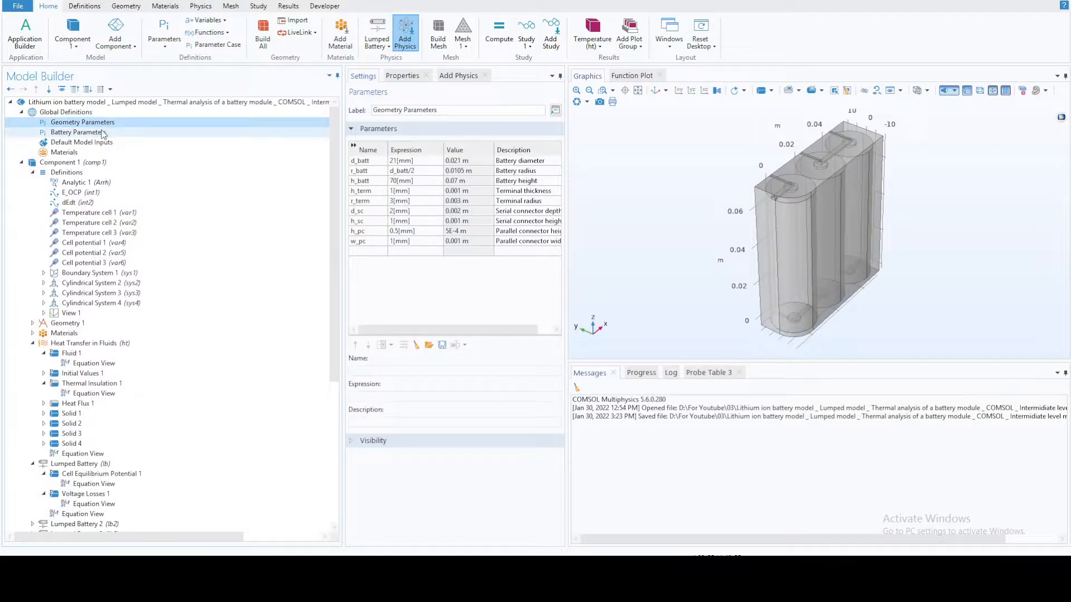
left_click(103, 134)
left_click_drag(372, 160, 479, 312)
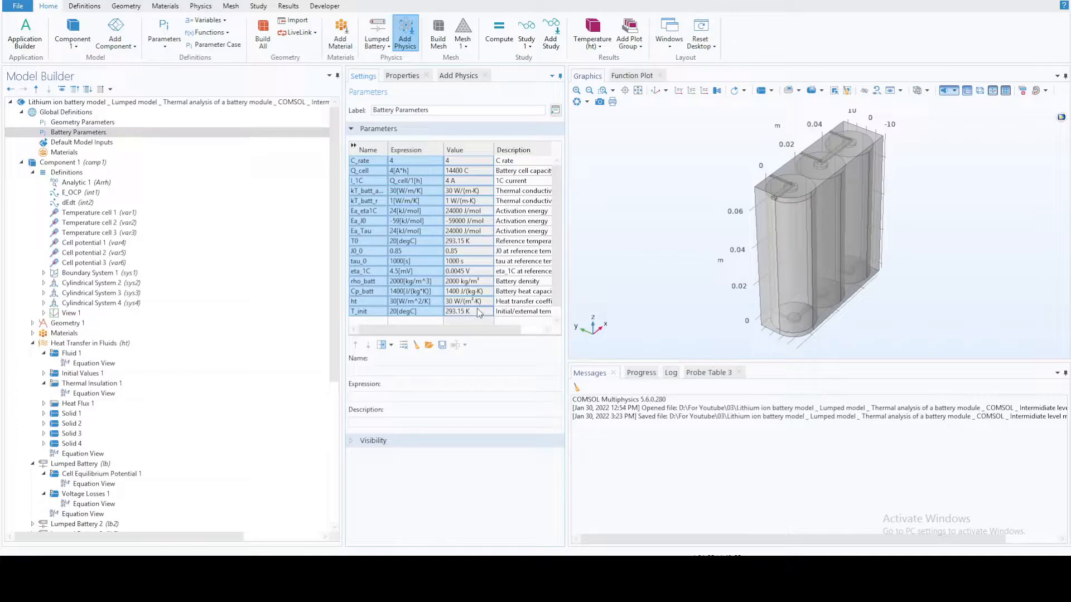
left_click(737, 575)
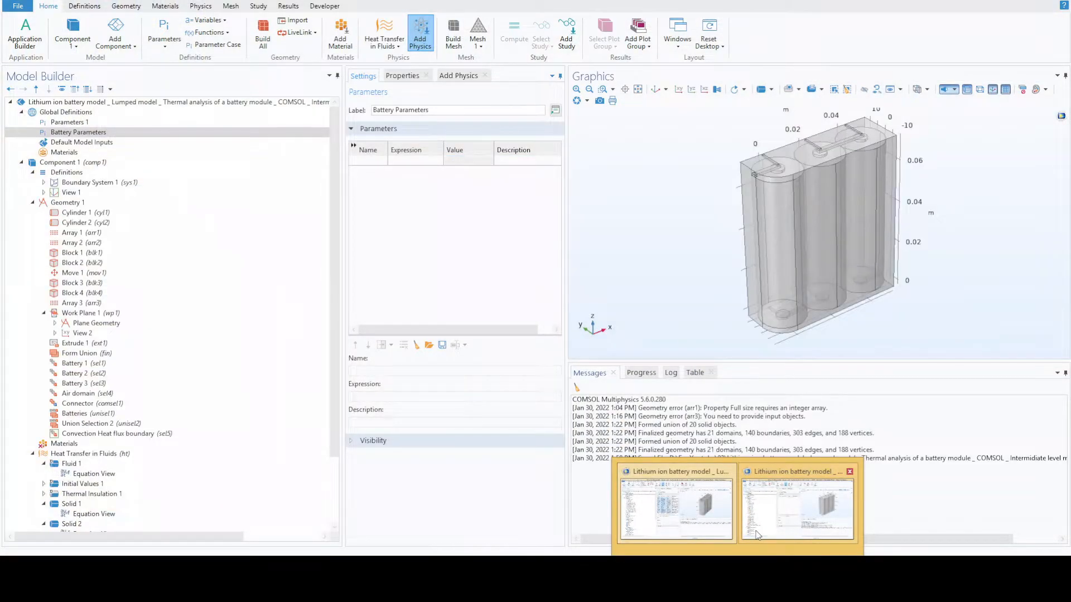
left_click(757, 534)
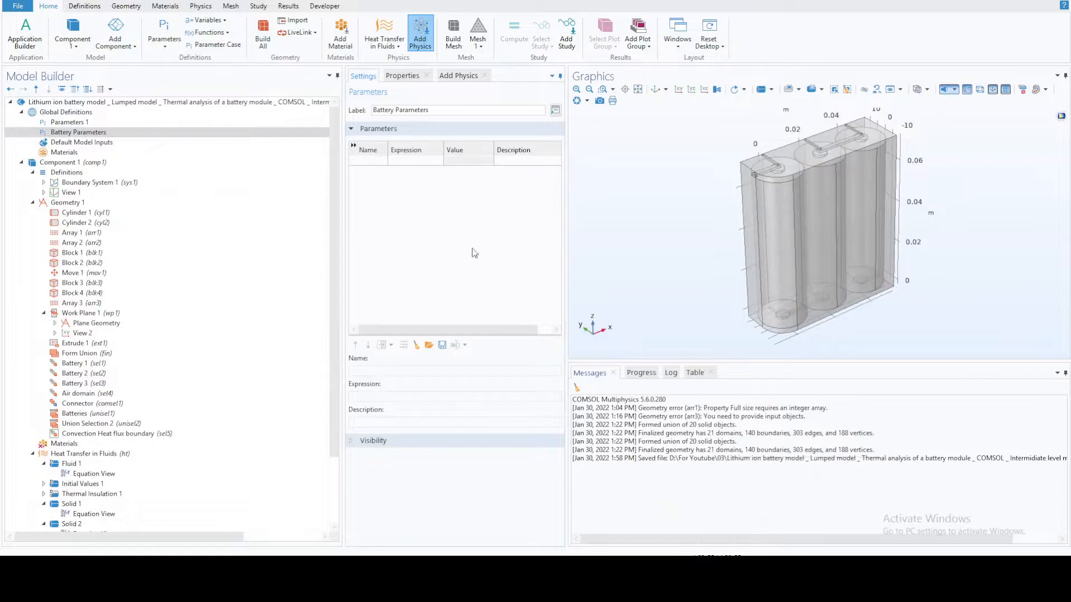
left_click(364, 161)
key("ctrl+v")
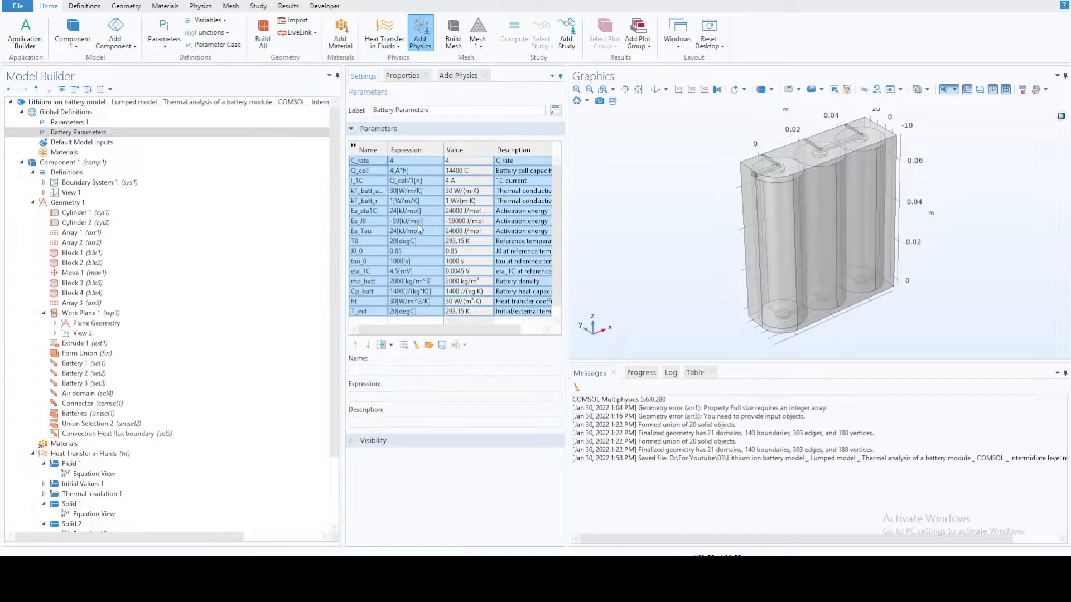
Review the entries of the Battery Parameters table, widening the name column to read the full parameter names.
left_click(381, 172)
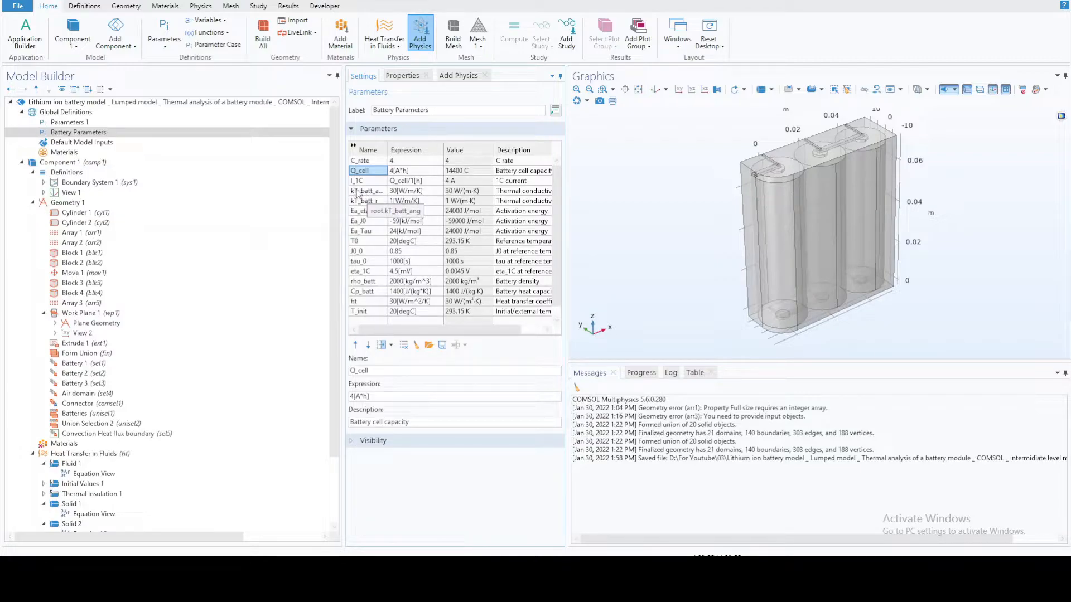
left_click_drag(387, 150, 397, 149)
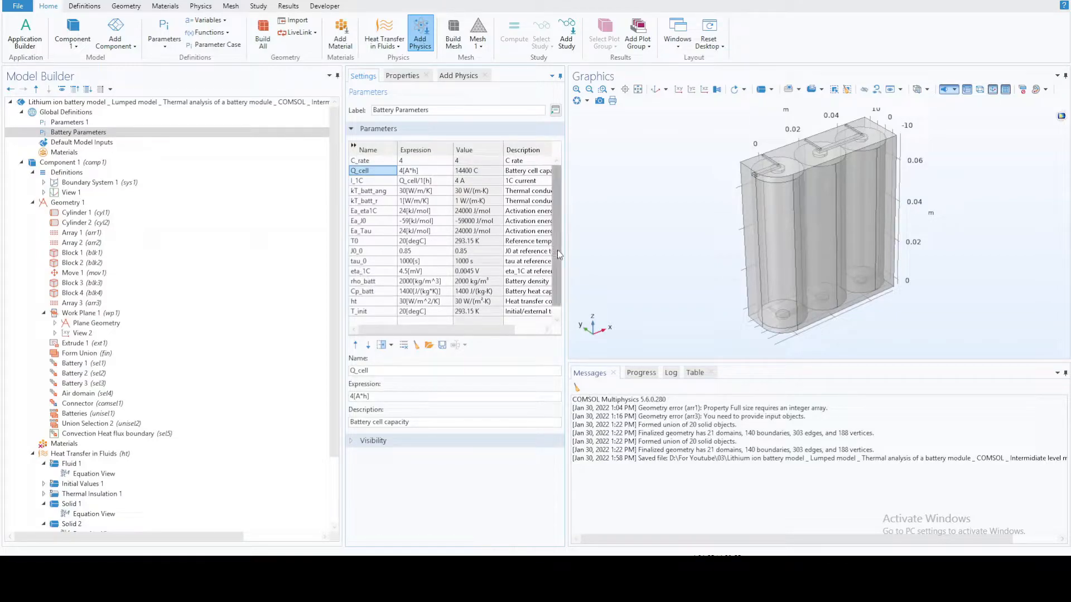
scroll(557, 248, "down", 1)
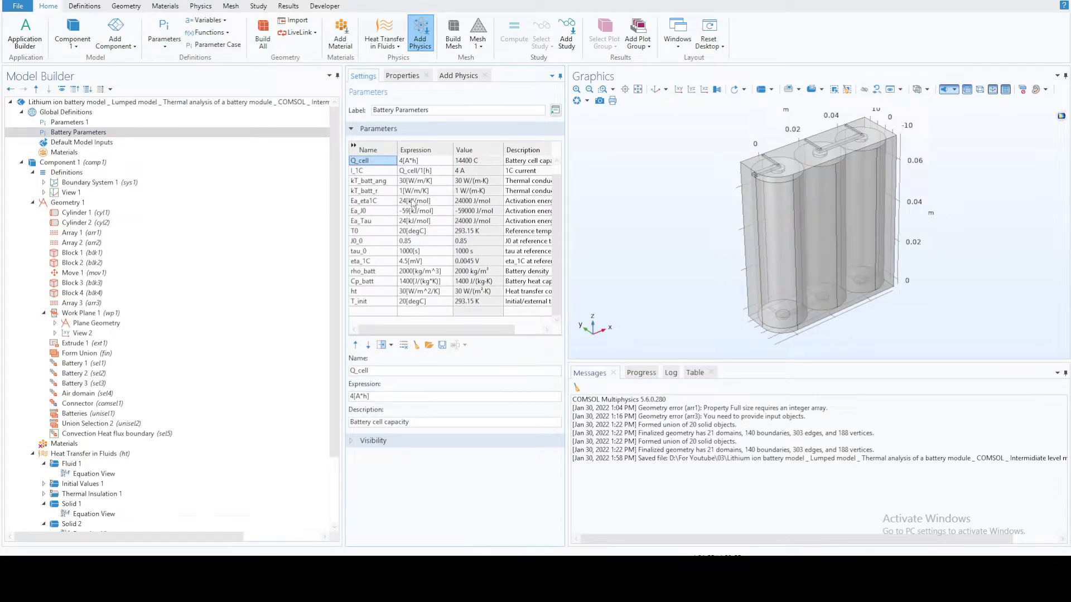
Add an Analytic function to Component 1's Definitions and name the function Arrh.
right_click(60, 176)
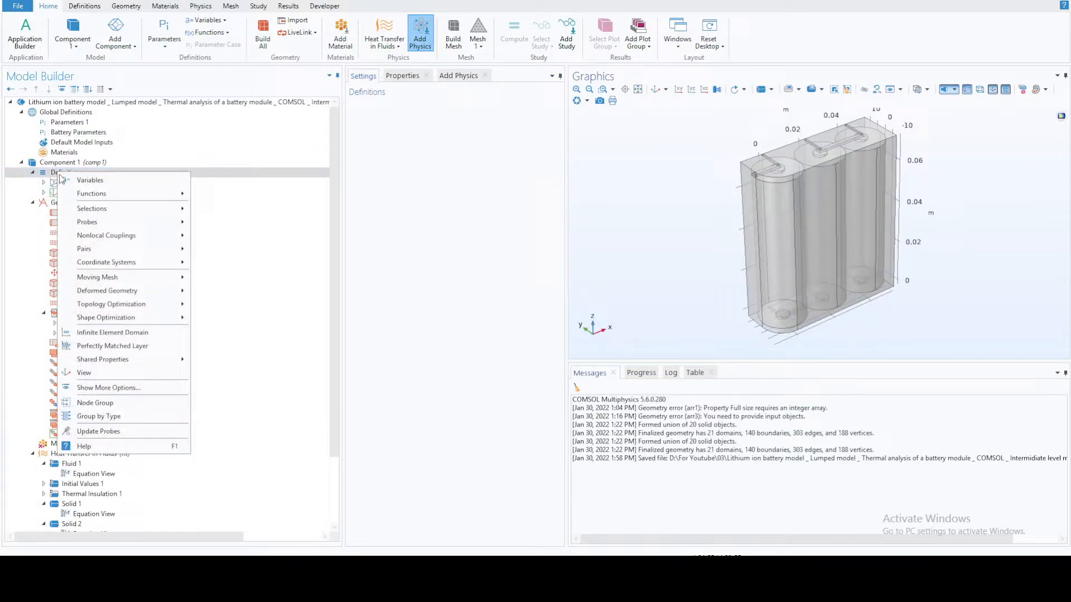
mouse_move(109, 200)
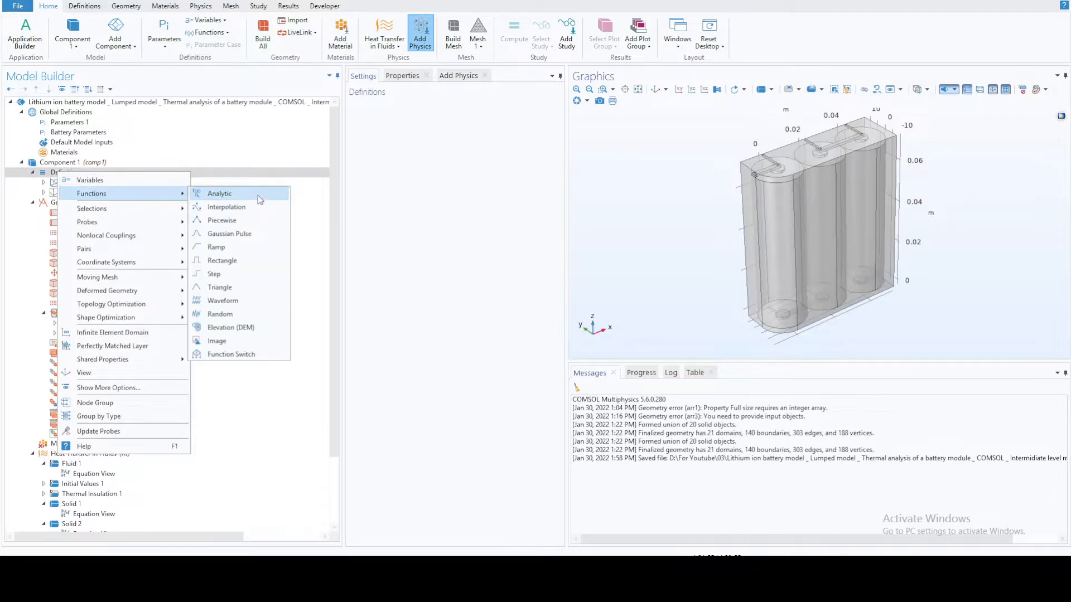
left_click(220, 193)
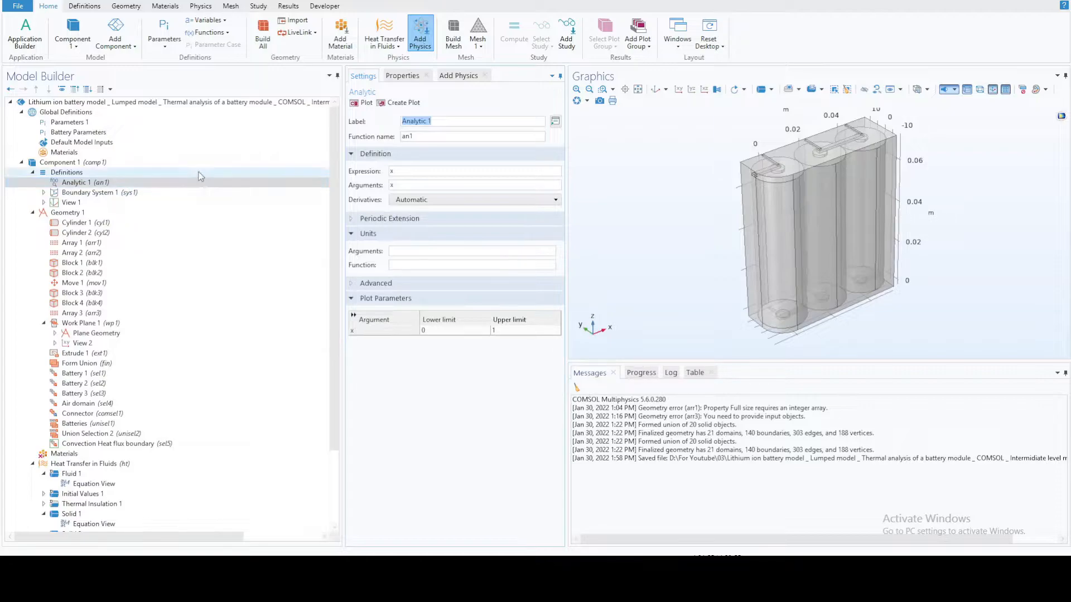
left_click(416, 137)
left_click_drag(416, 136, 395, 139)
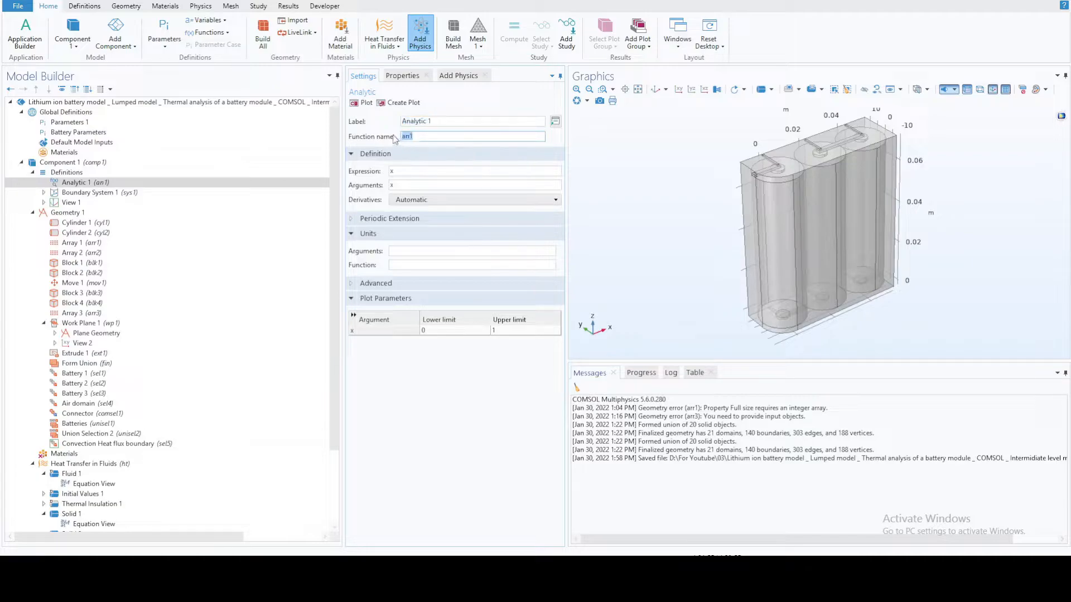
type("A")
Copy the expression exp(Ea/R_const*(1/Temp-1/T0)) from the other model's Arrh function into this model's Arrh function.
left_click(392, 172)
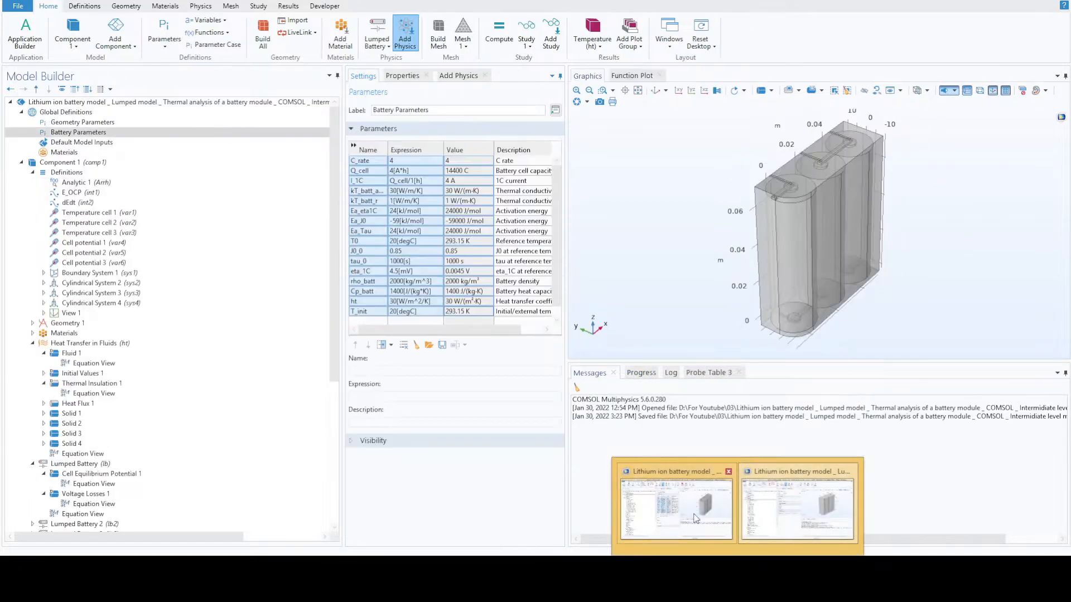
left_click(695, 518)
left_click(78, 183)
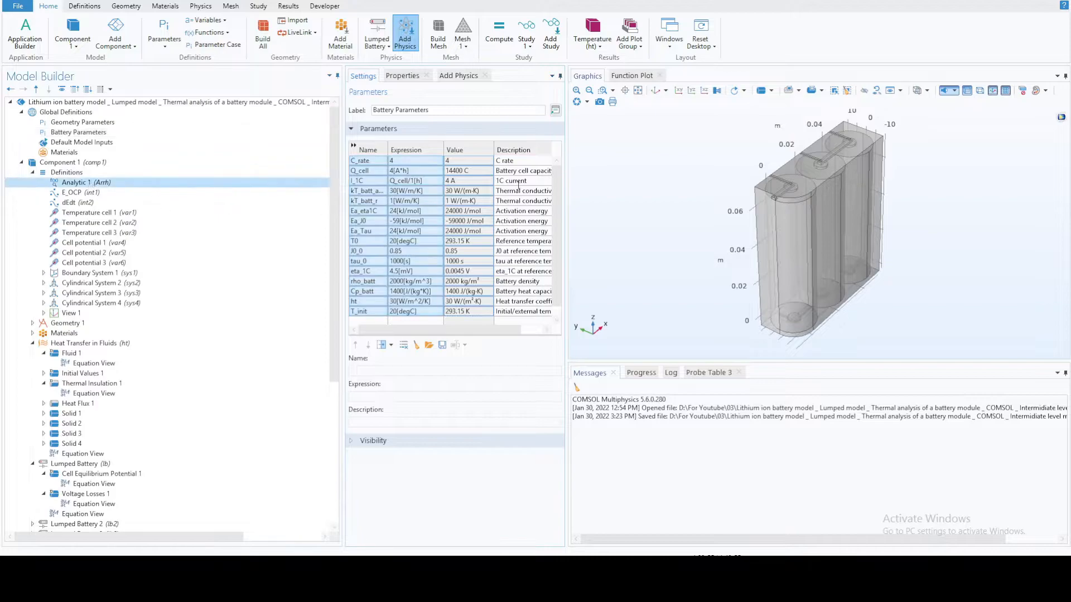
left_click_drag(502, 171, 388, 172)
key("ctrl+c")
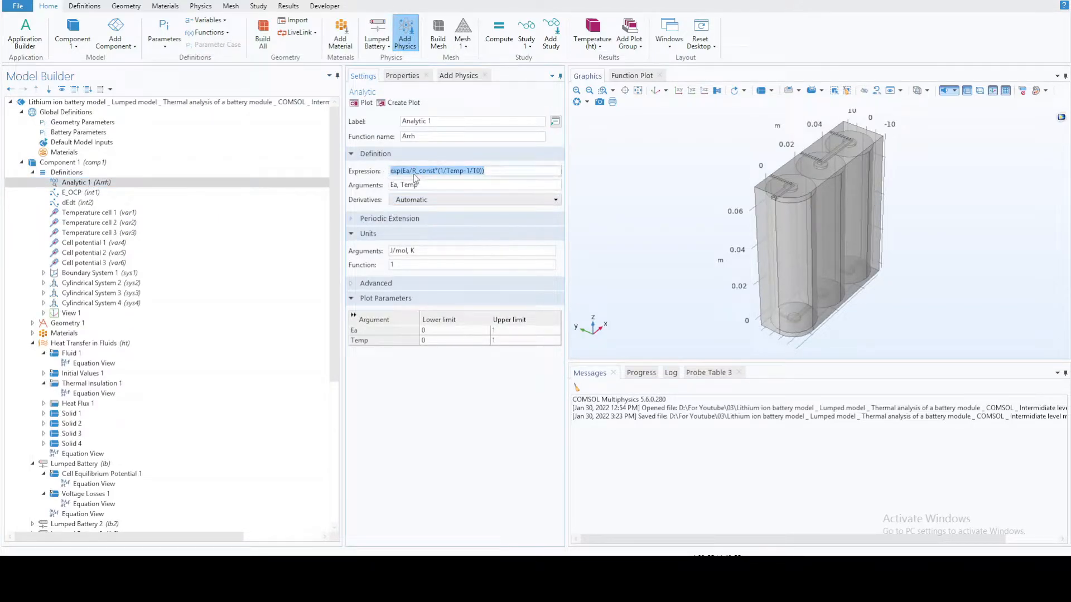
left_click(417, 174)
double_click(405, 171)
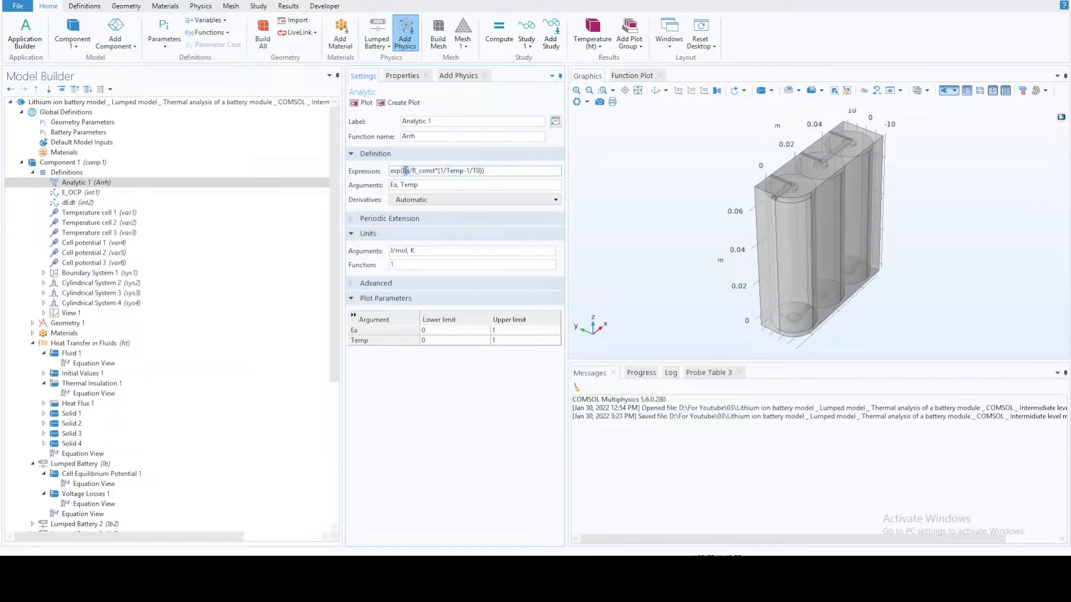
left_click_drag(463, 170, 450, 171)
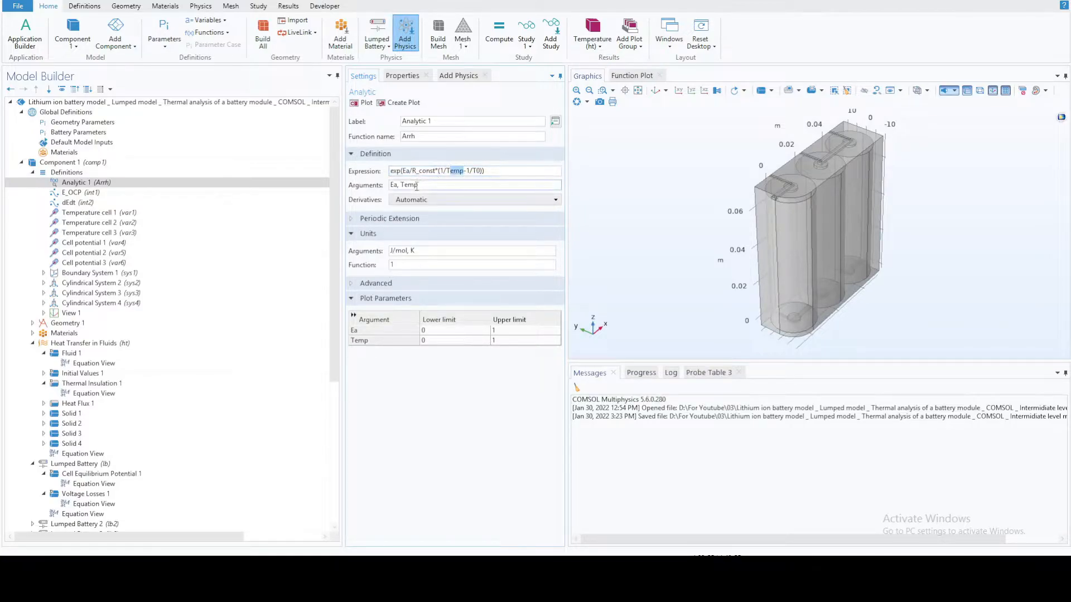
left_click(667, 500)
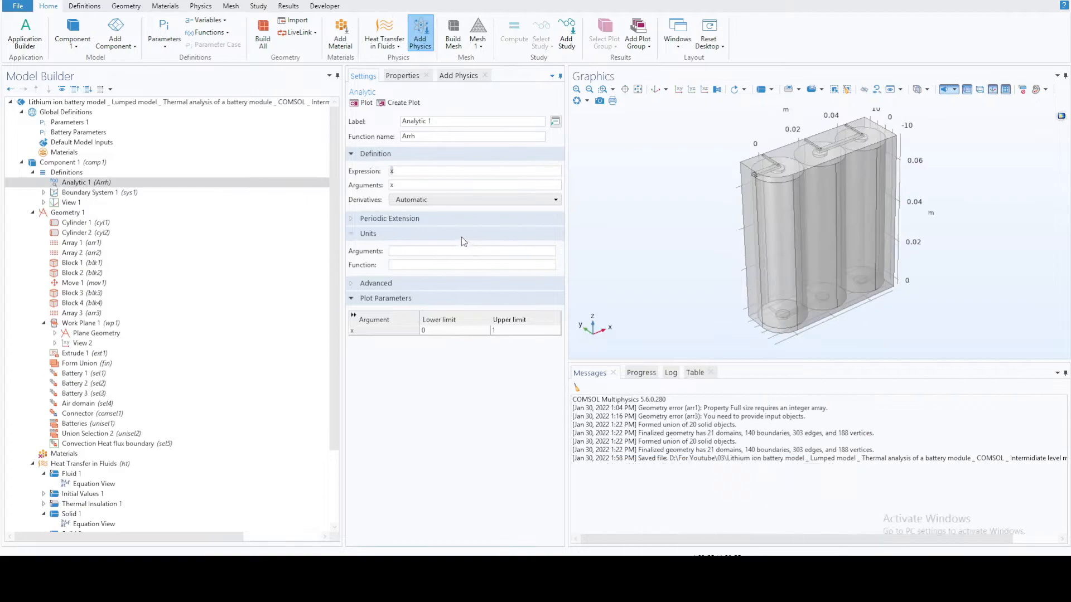
key("ctrl+v")
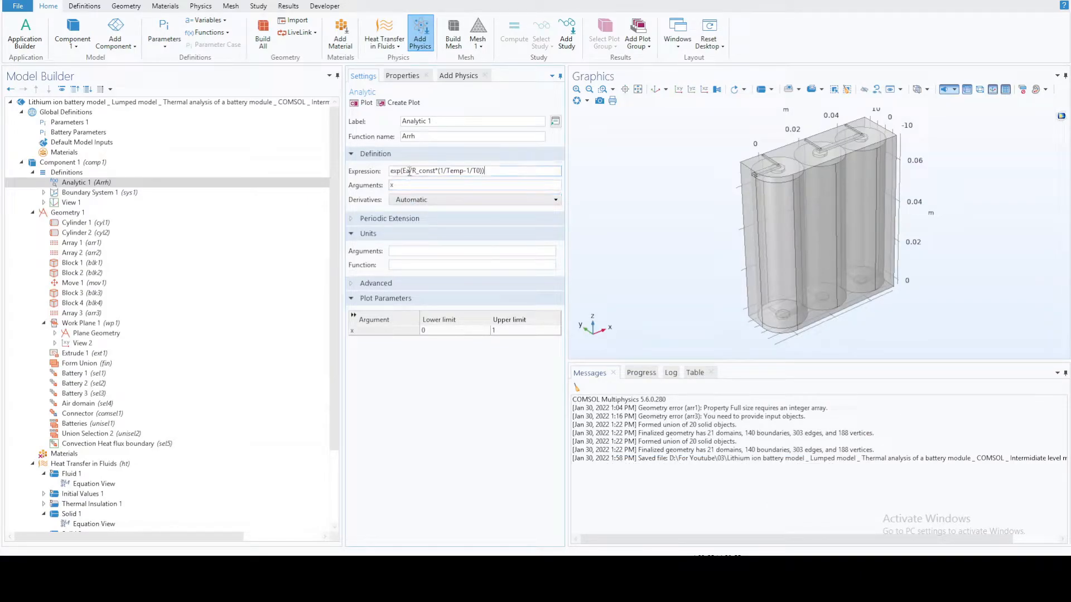
Set the Arrh function's arguments to Ea, Temp, with argument units J/mol, K and function unit 1.
key("ctrl+c")
left_click_drag(398, 186, 390, 185)
key("ctrl+v")
type(",")
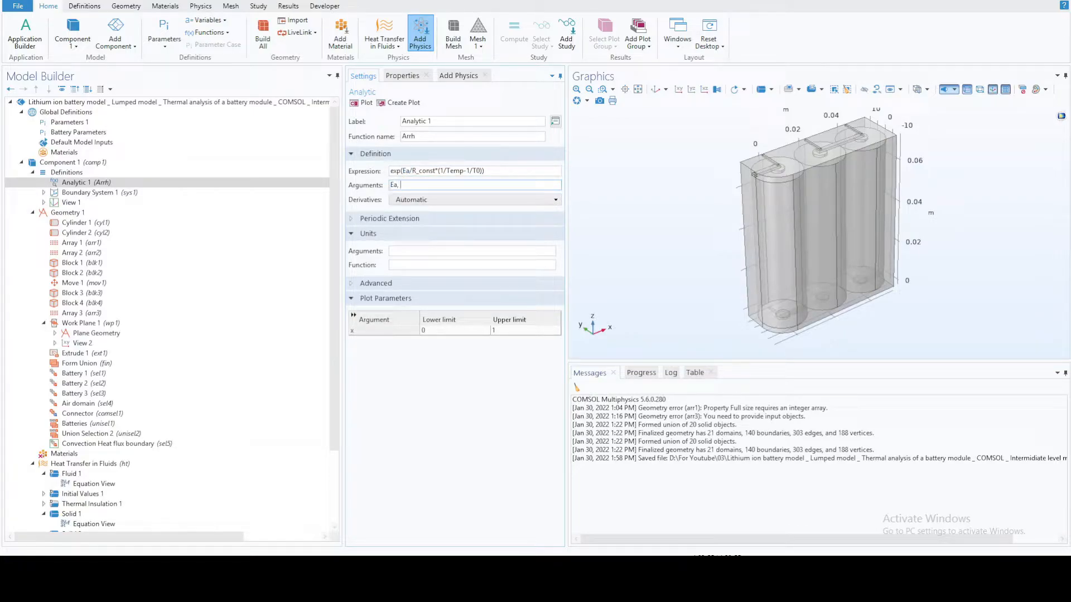
double_click(450, 171)
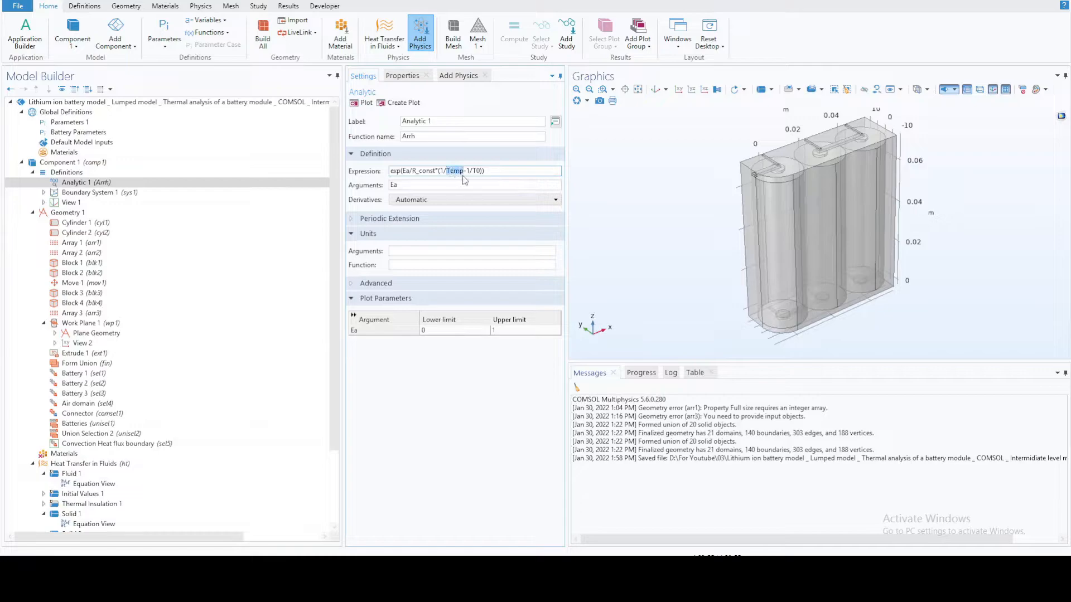
left_click(417, 185)
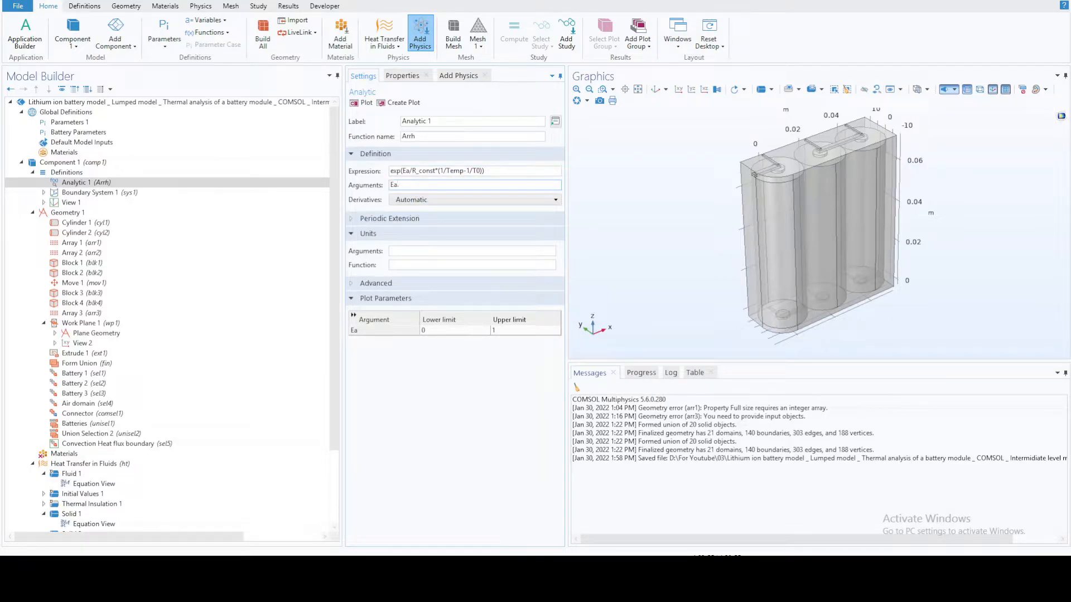
type(", Temp")
key("Return")
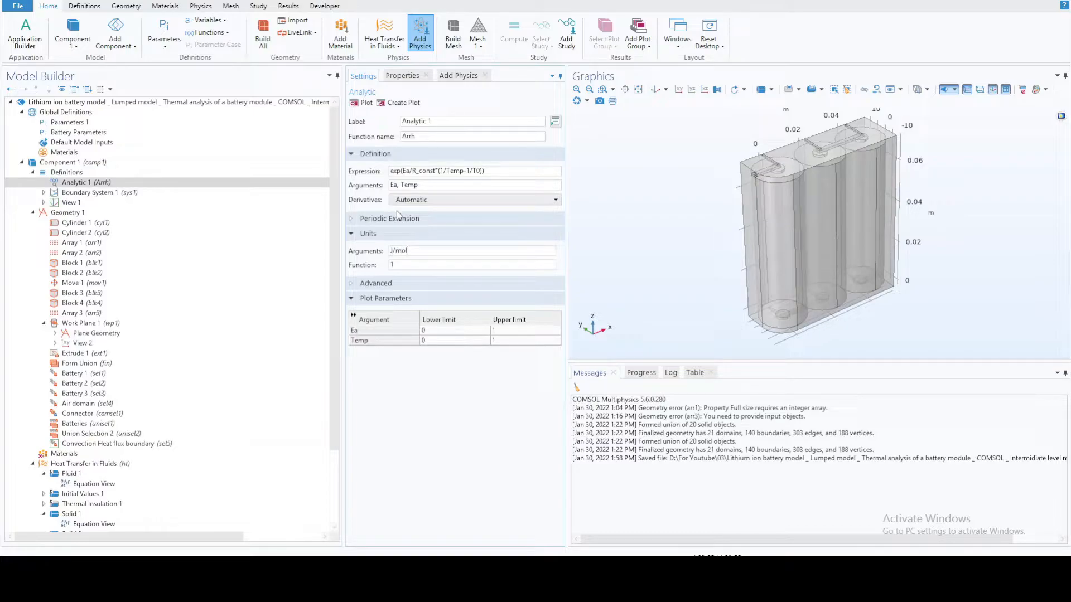
type("K")
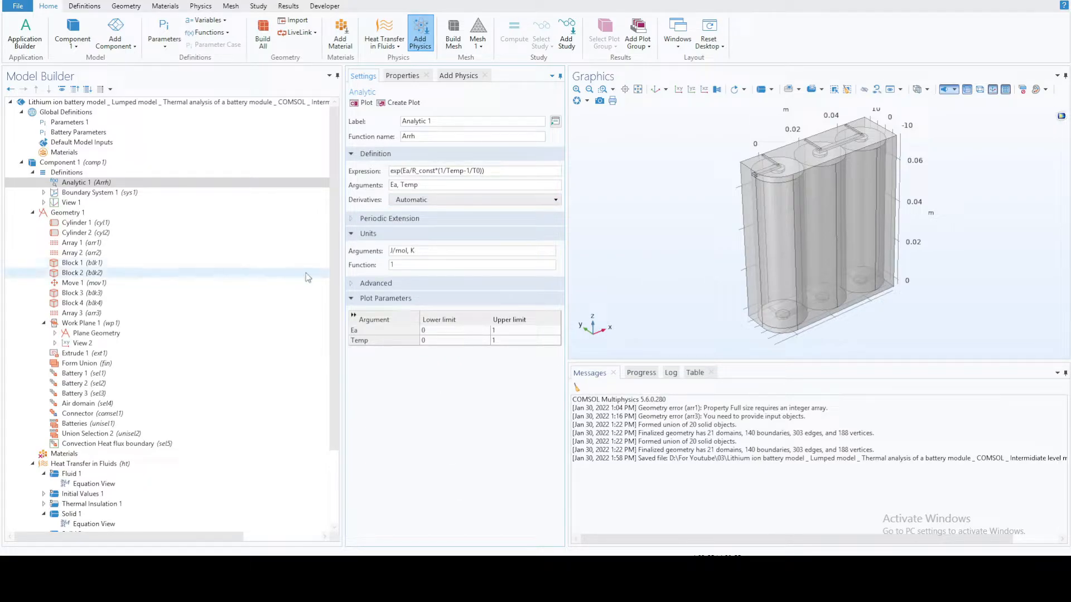
Review the Arrh function's expression, name and arguments.
left_click_drag(483, 171, 386, 170)
left_click_drag(421, 136, 394, 140)
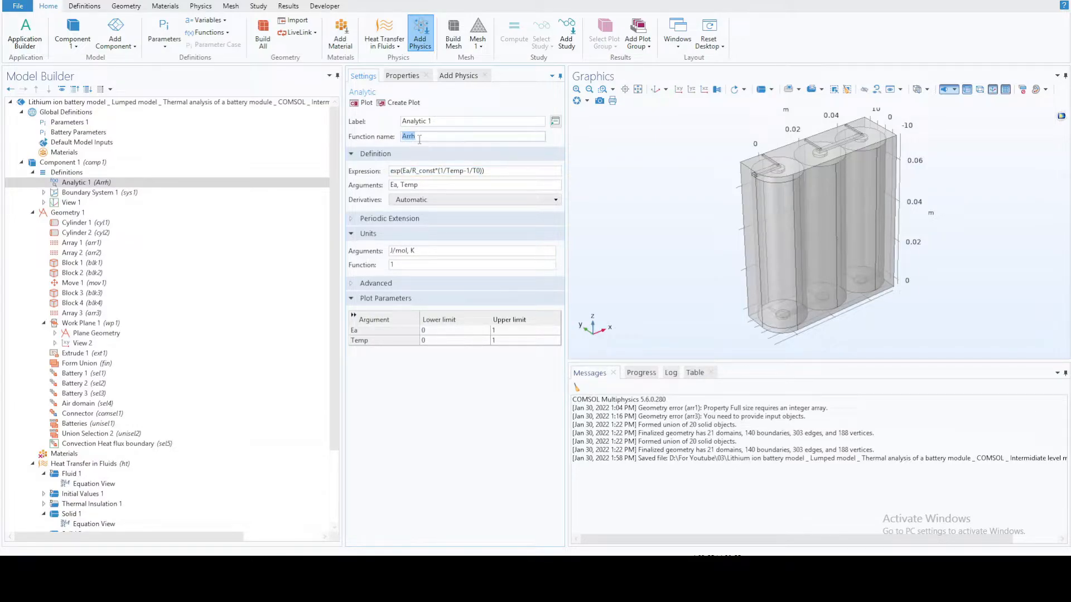
left_click_drag(422, 185, 389, 186)
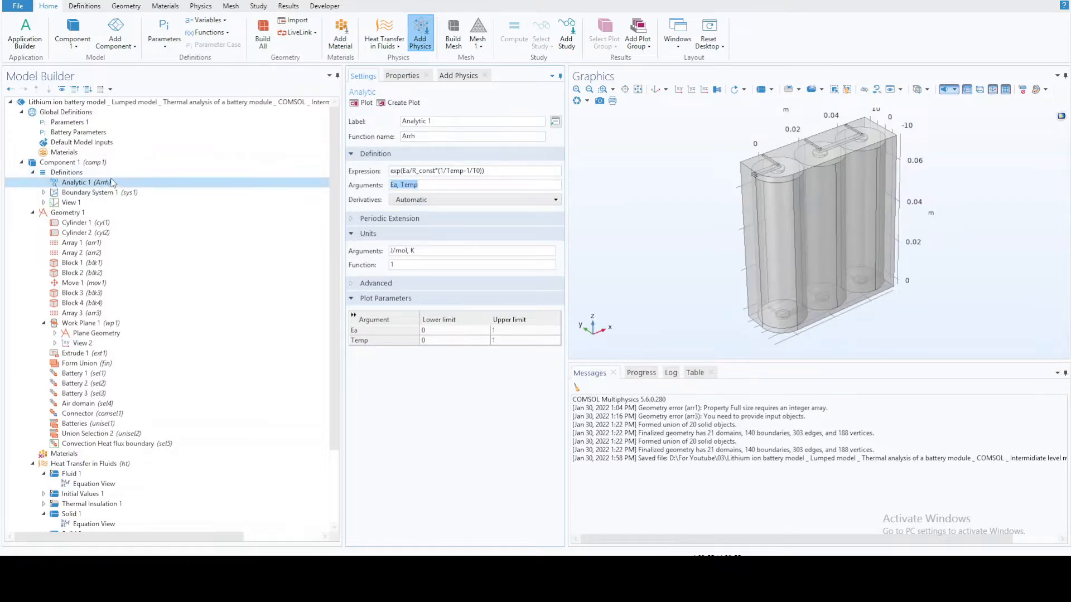
right_click(67, 174)
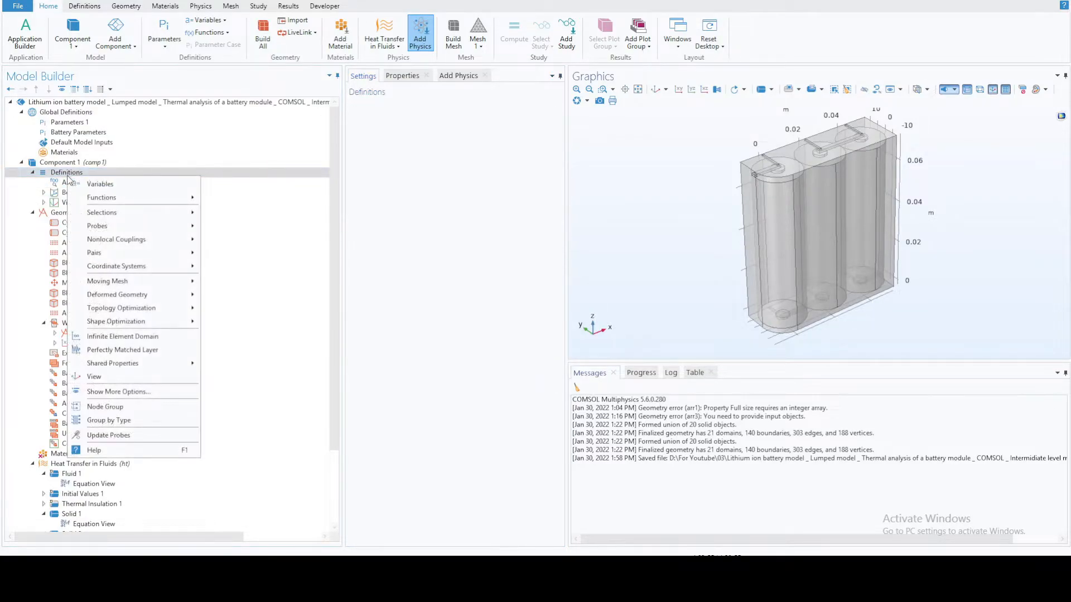
left_click(63, 182)
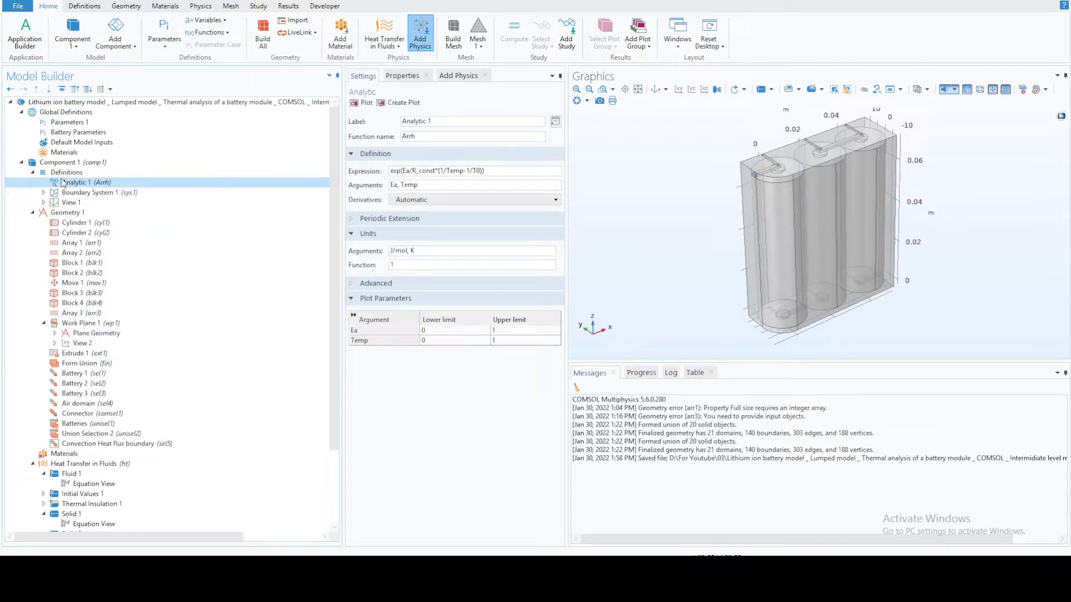
mouse_move(701, 198)
left_mouse_down()
mouse_move(694, 180)
mouse_move(699, 199)
left_mouse_up()
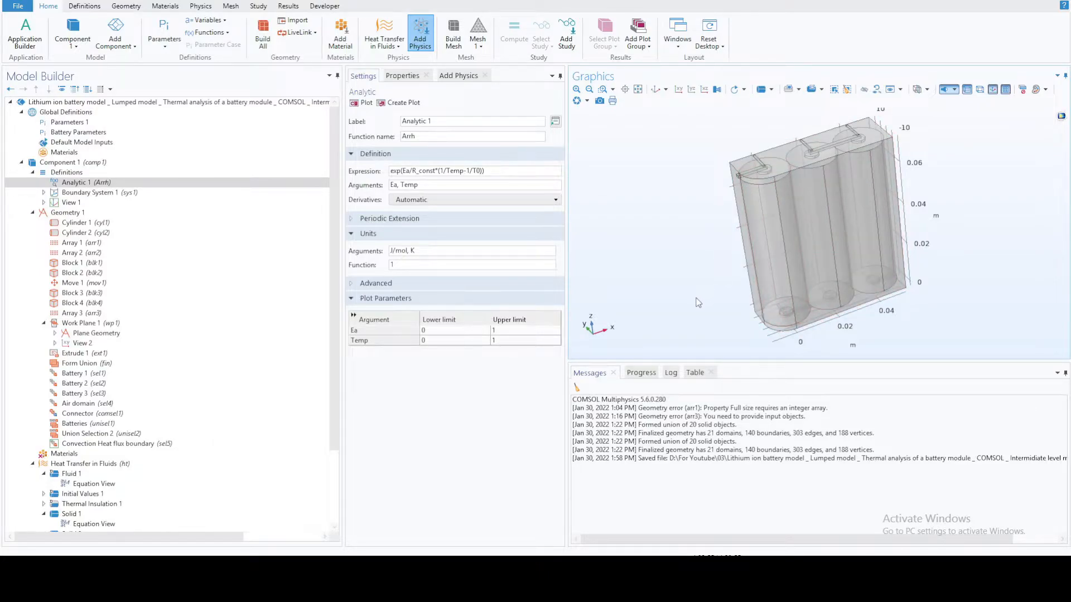
right_click(84, 171)
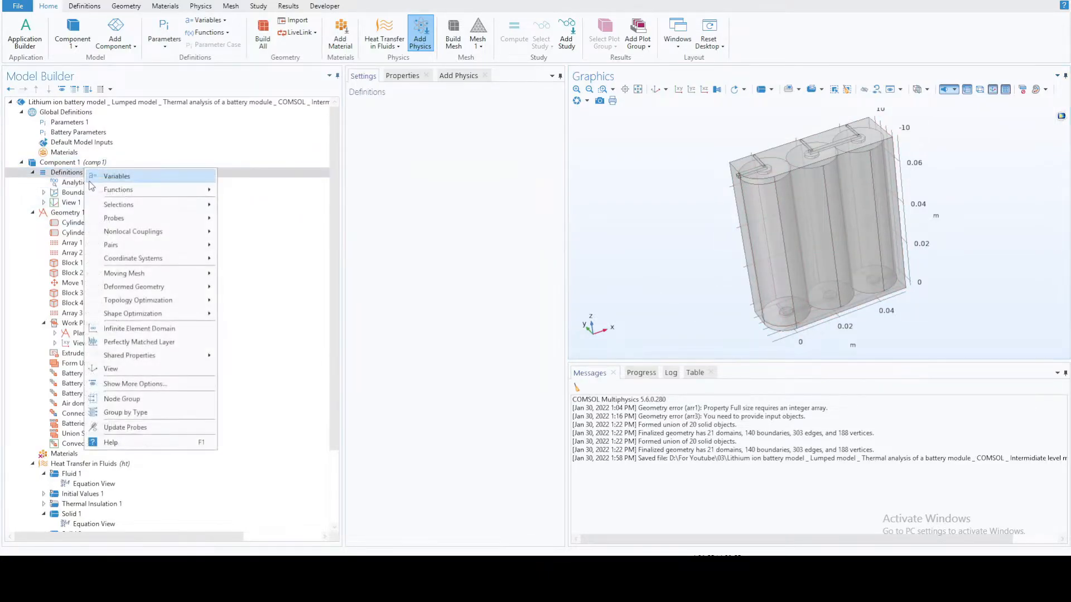
left_click(104, 178)
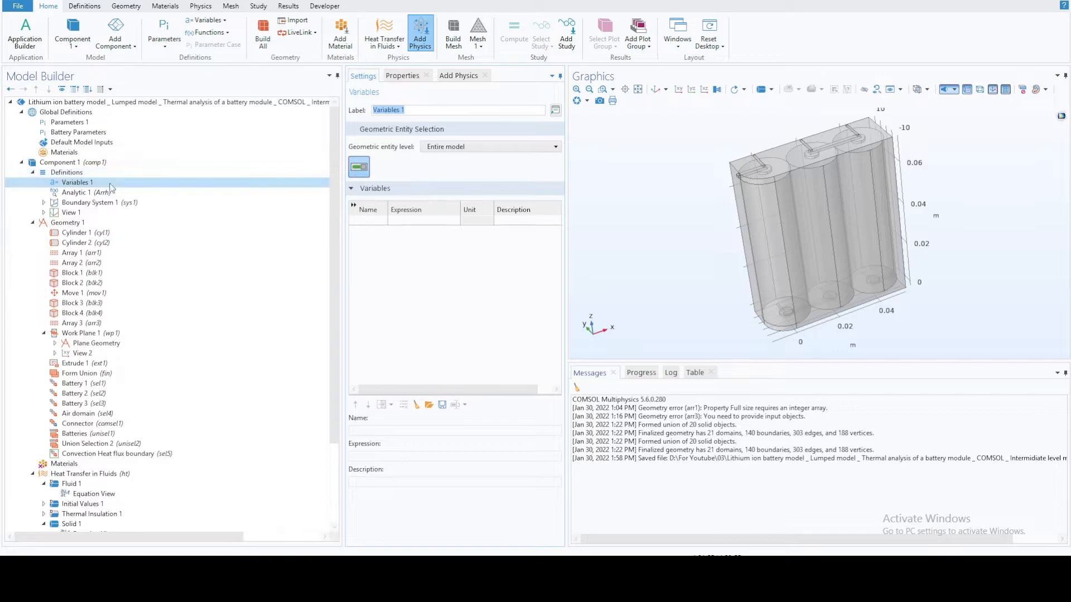
mouse_move(115, 193)
left_mouse_down()
mouse_move(110, 174)
mouse_move(110, 185)
left_mouse_up()
left_click(106, 184)
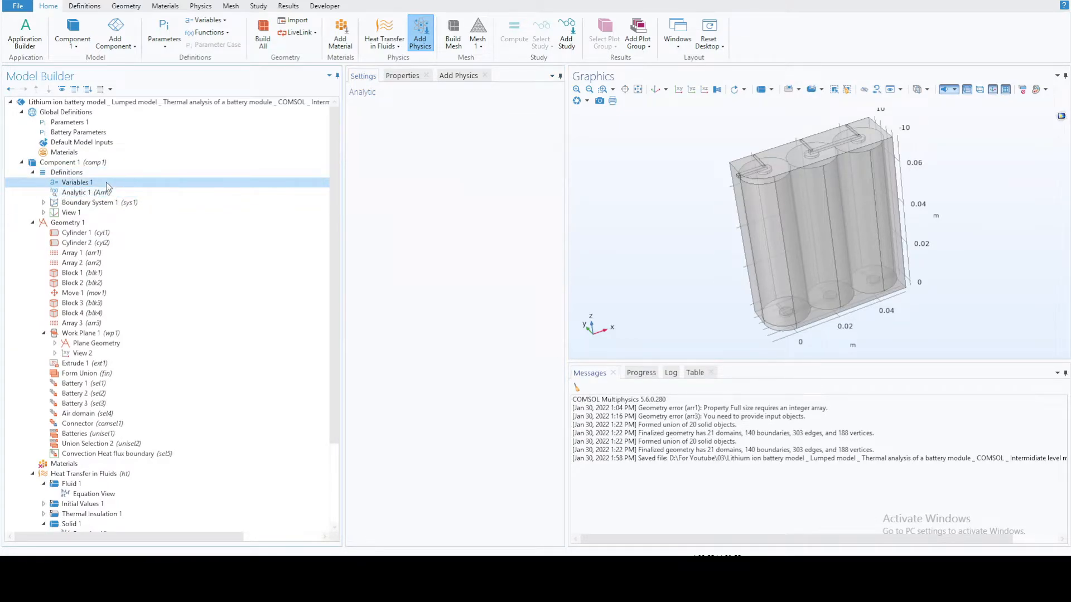
right_click(95, 184)
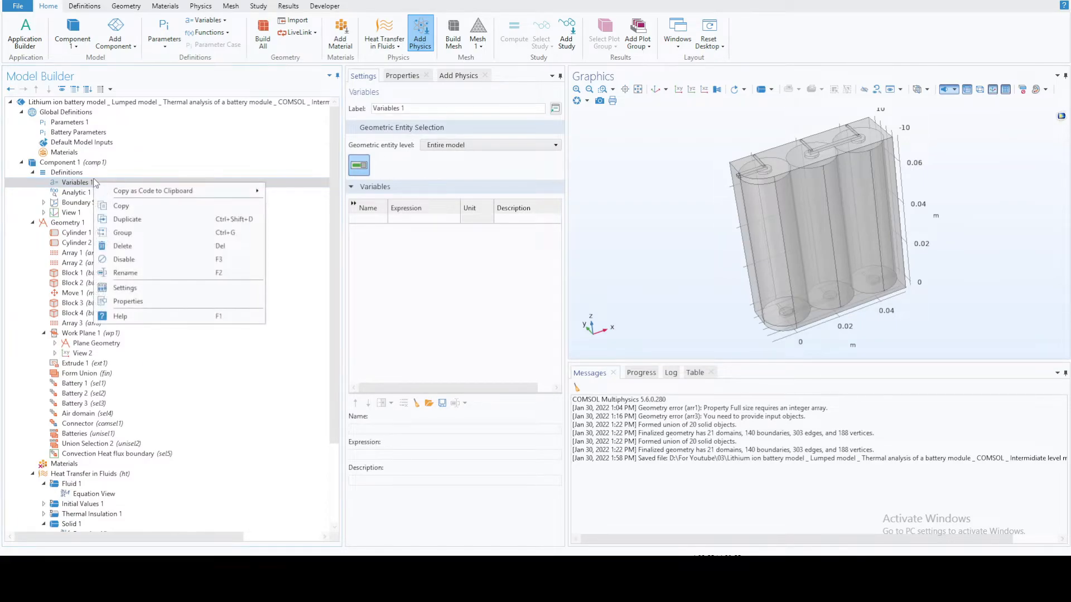
left_click(122, 246)
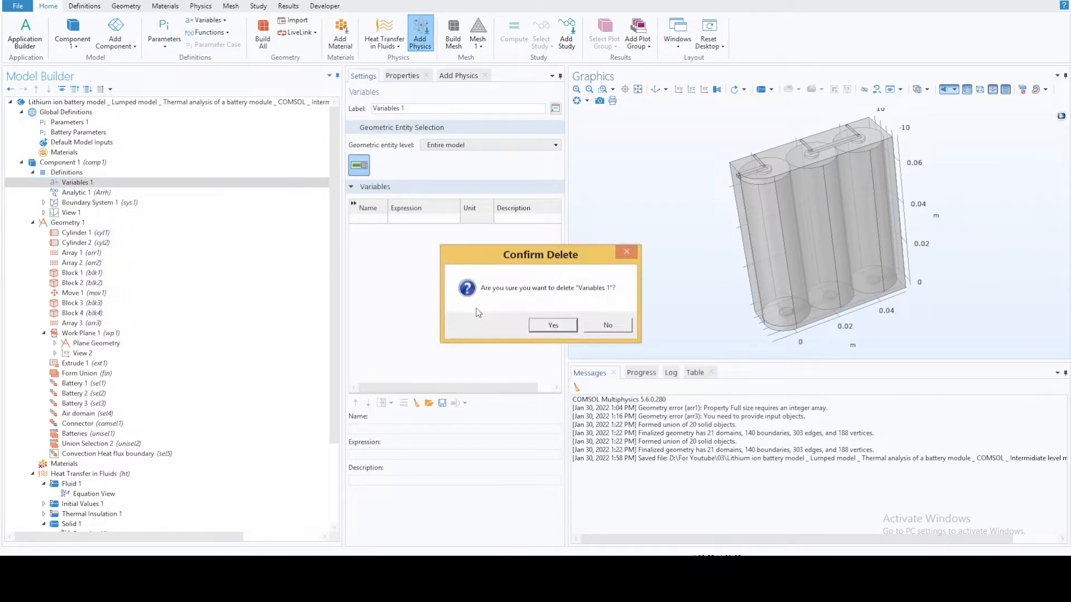
left_click(562, 328)
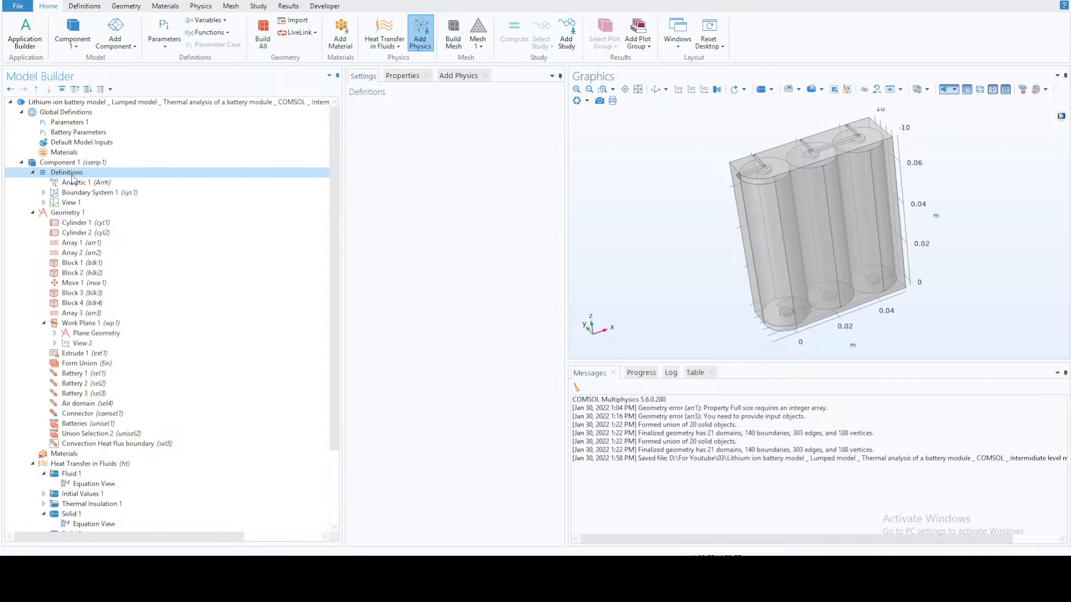
Add an Interpolation function to Component 1's Definitions and set its data source to File.
right_click(64, 174)
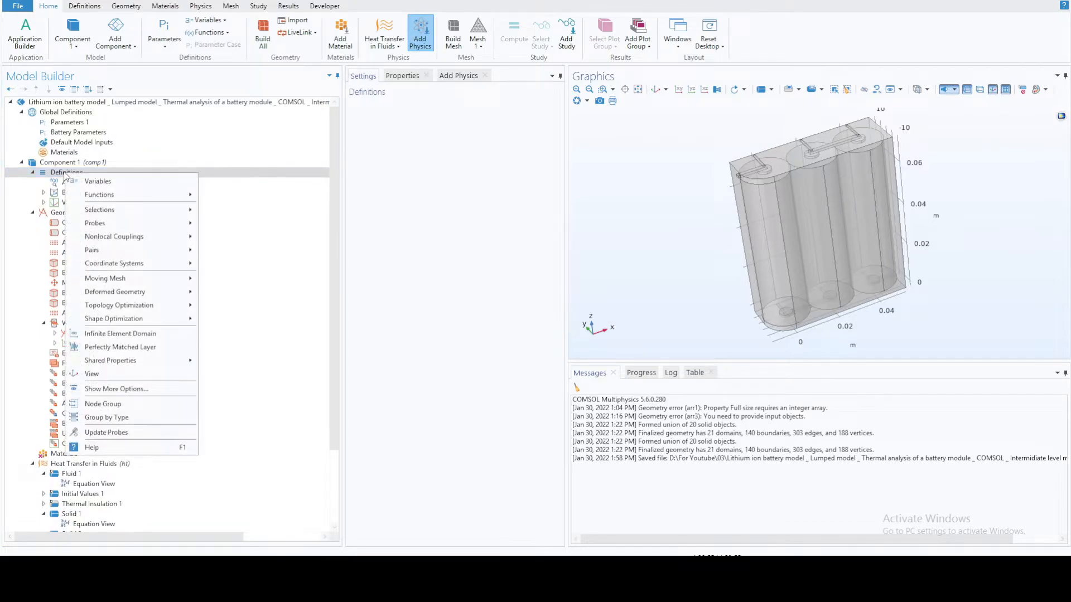
mouse_move(92, 196)
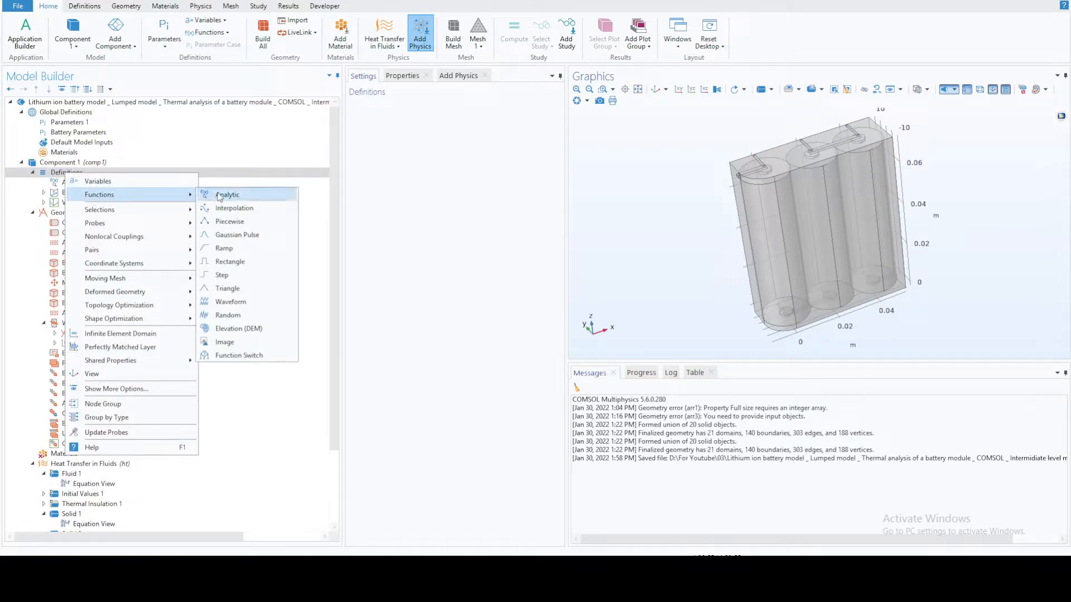
left_click(229, 208)
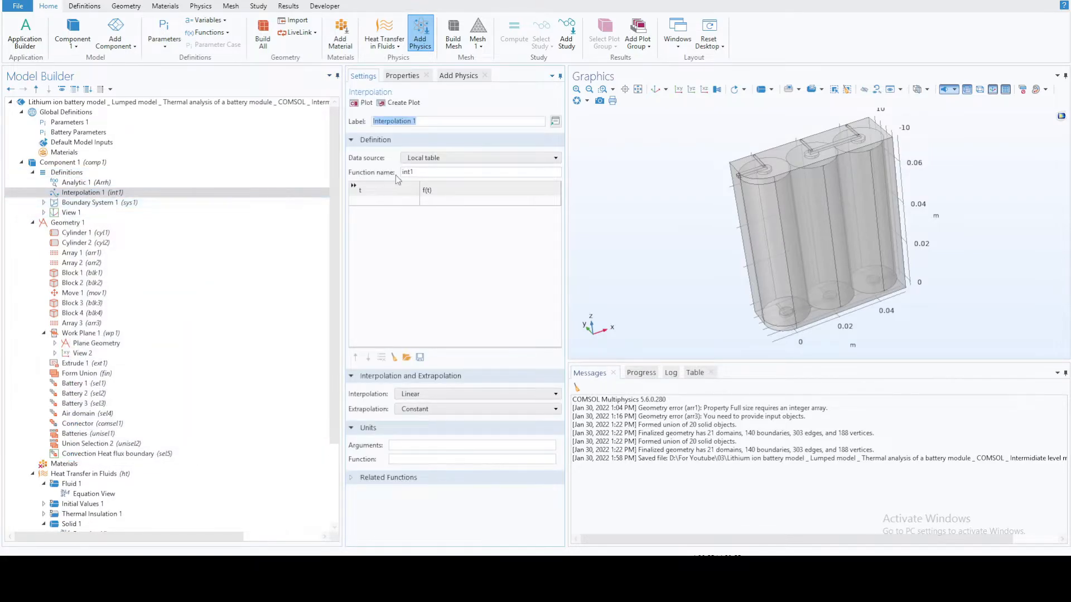
left_click(425, 160)
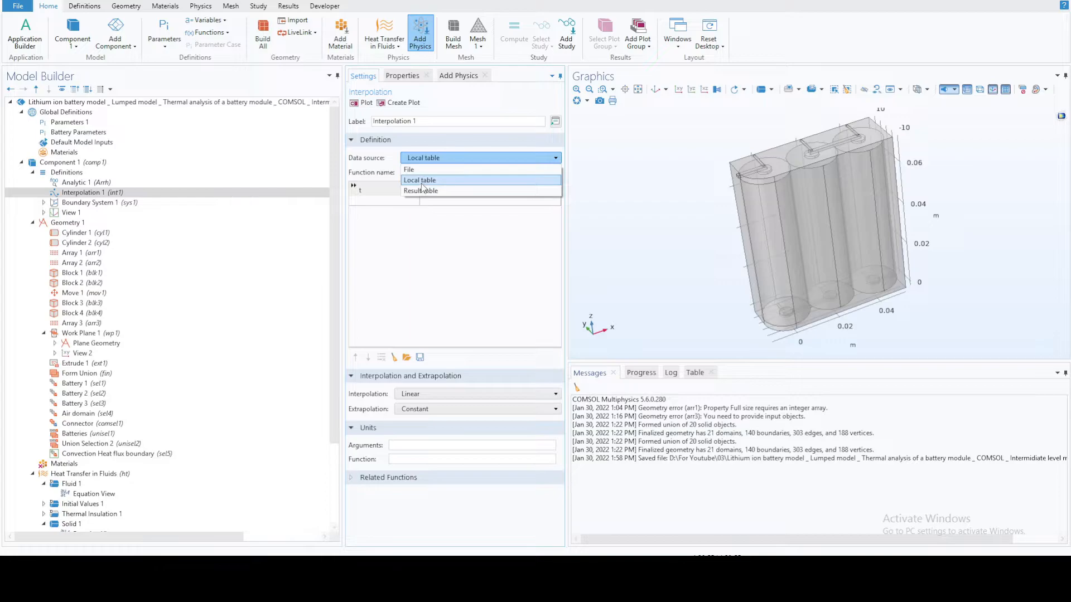
left_click(422, 171)
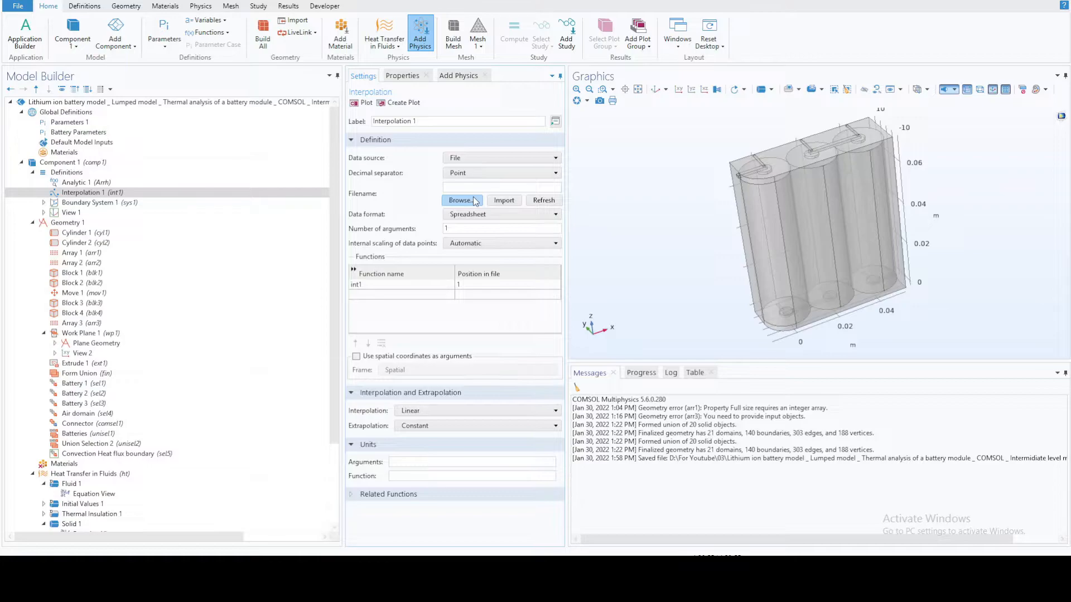
Load lumped_li_battery_pack_E_OCP_data.txt as the data file of the first interpolation function.
left_click(112, 192)
left_click(458, 199)
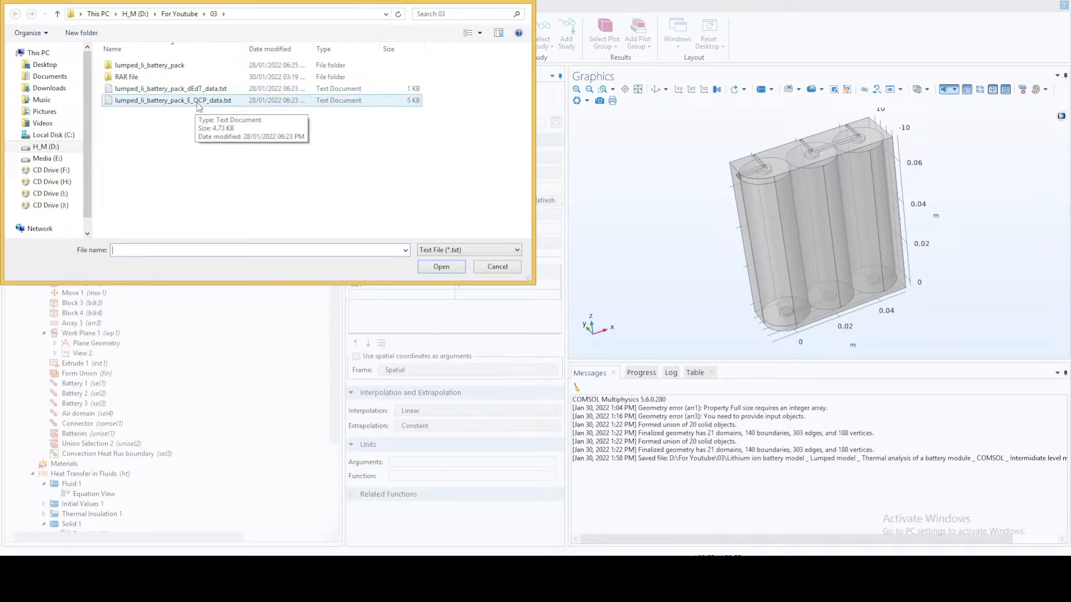
left_click(199, 103)
left_click(441, 266)
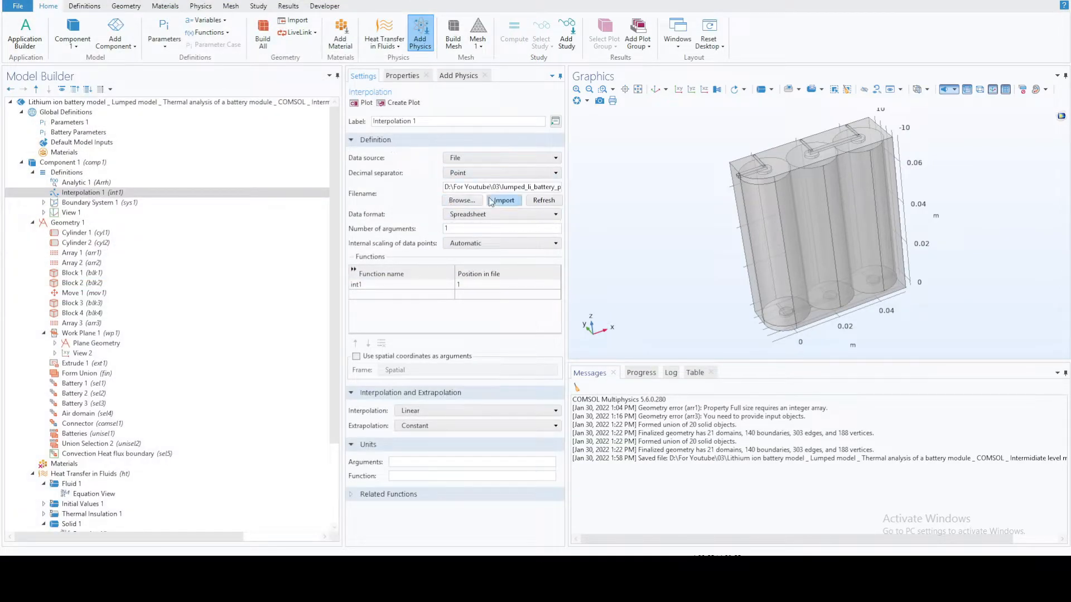
Plot the first interpolation function and set its argument unit to 1 and function unit to V.
left_click(365, 103)
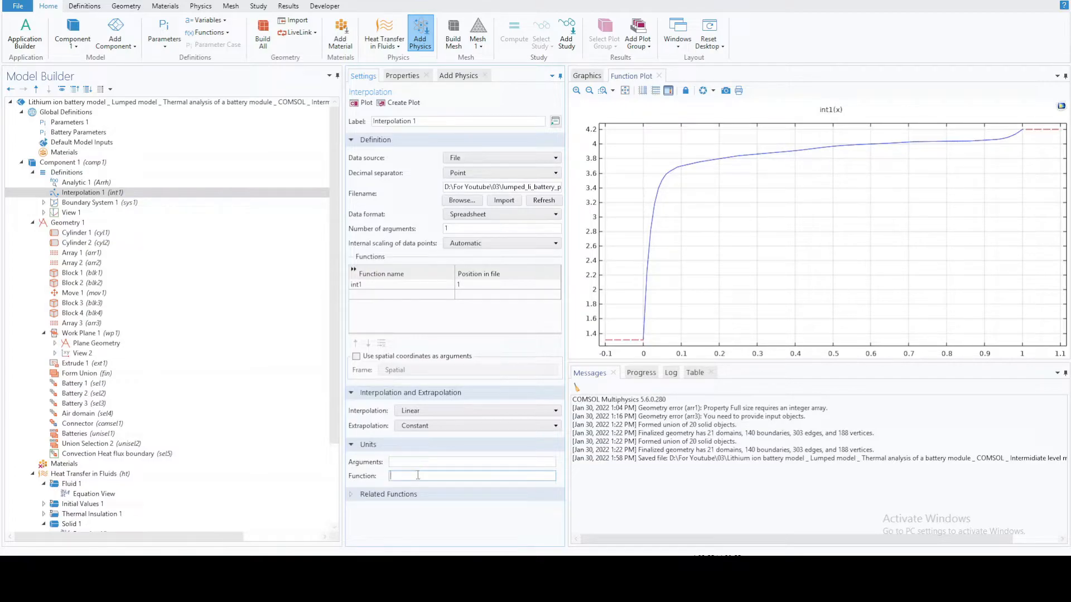
left_click(408, 460)
type("1")
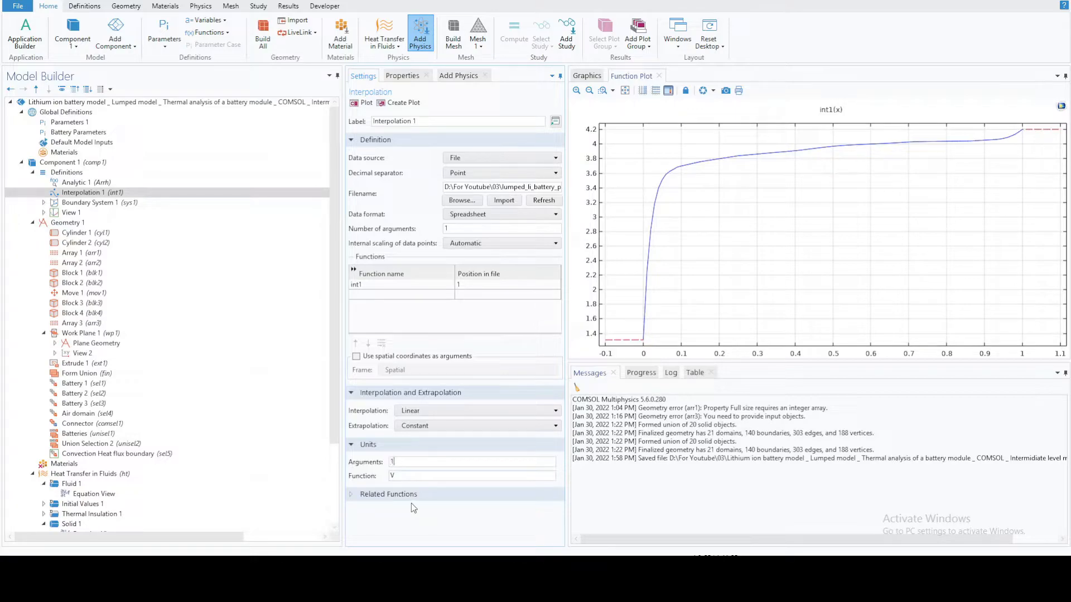
Check the matching interpolation function in the other model and label this model's function E_OCP.
mouse_move(737, 579)
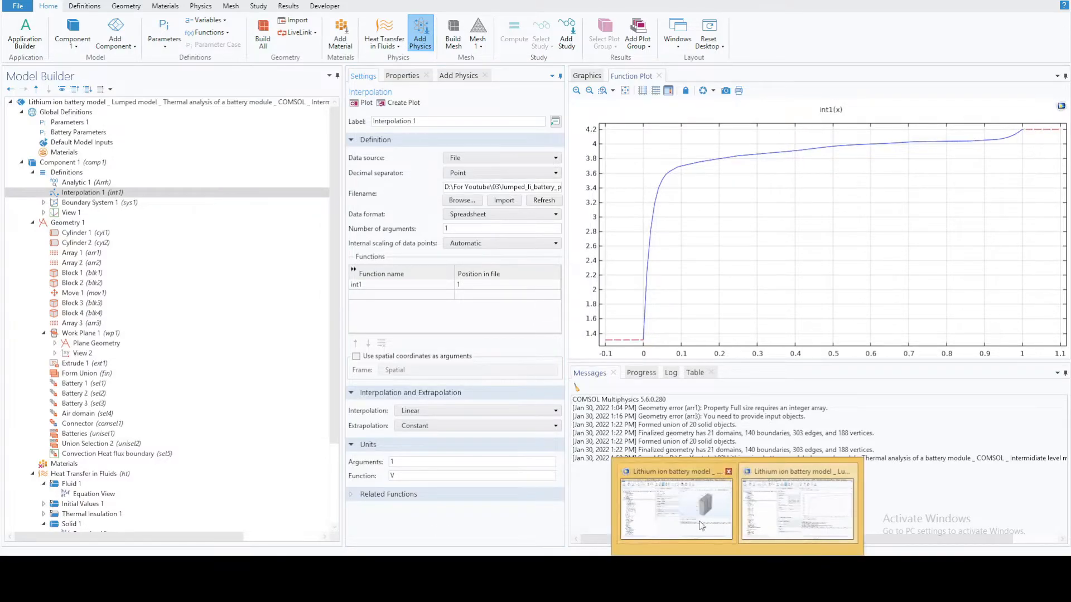
left_click(692, 513)
key("Down")
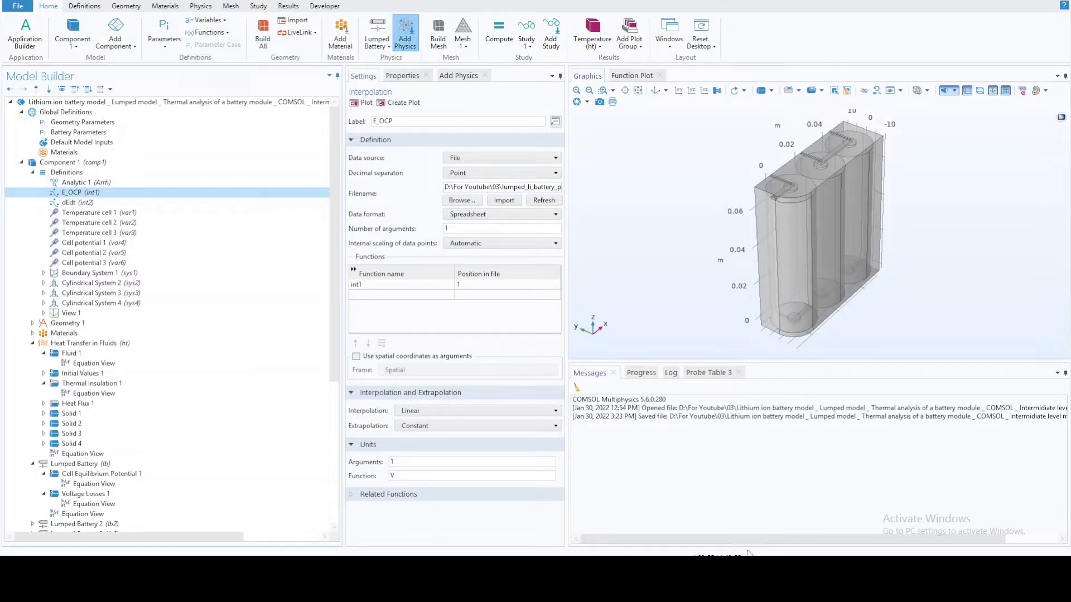
mouse_move(749, 552)
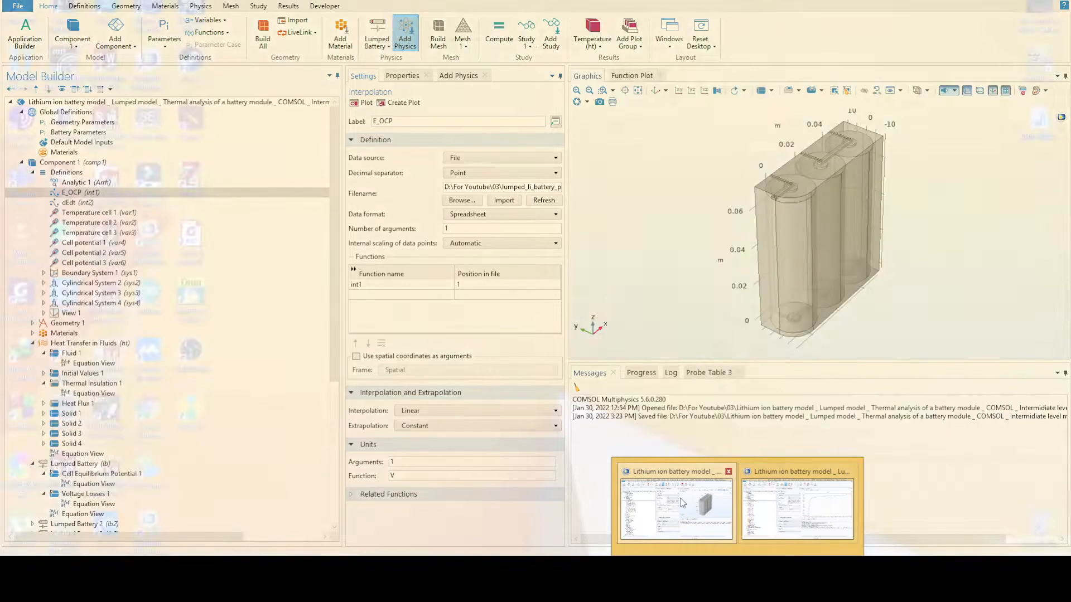
left_click(791, 502)
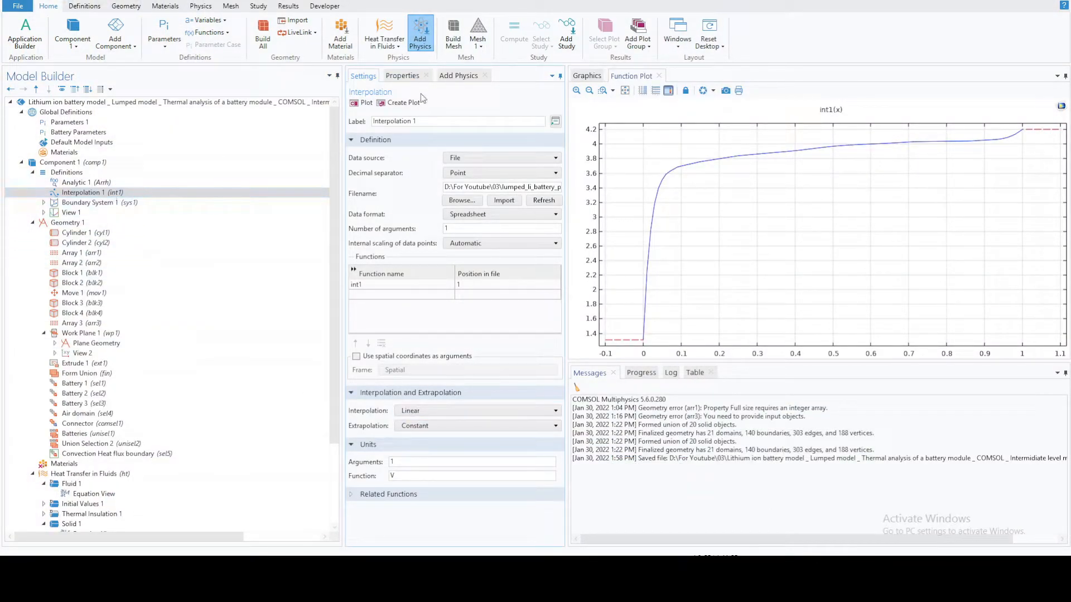
left_click_drag(418, 122, 342, 123)
type("E_OCP")
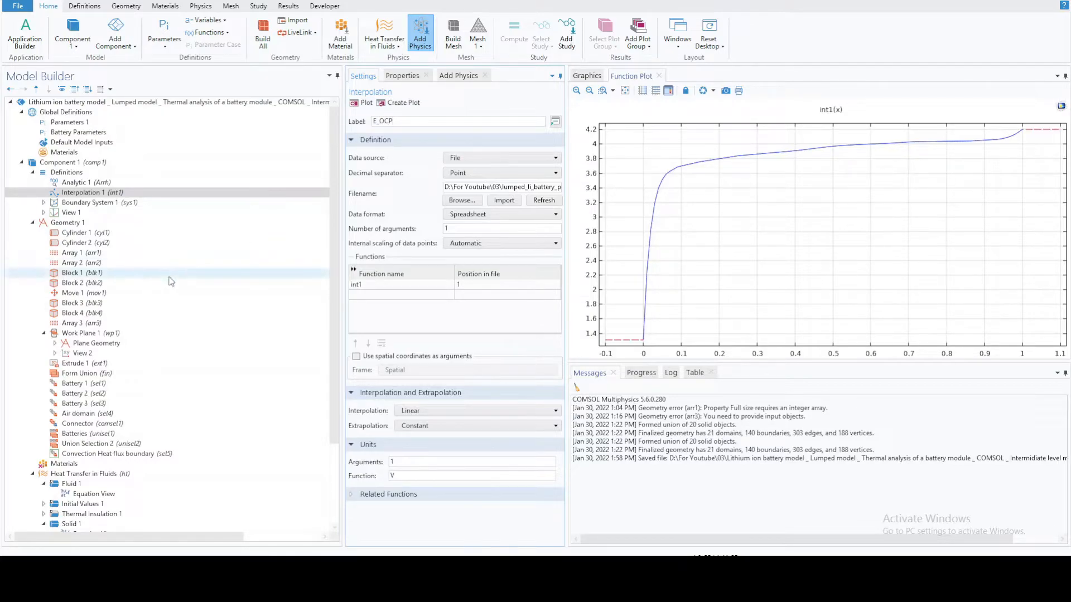
left_click(78, 182)
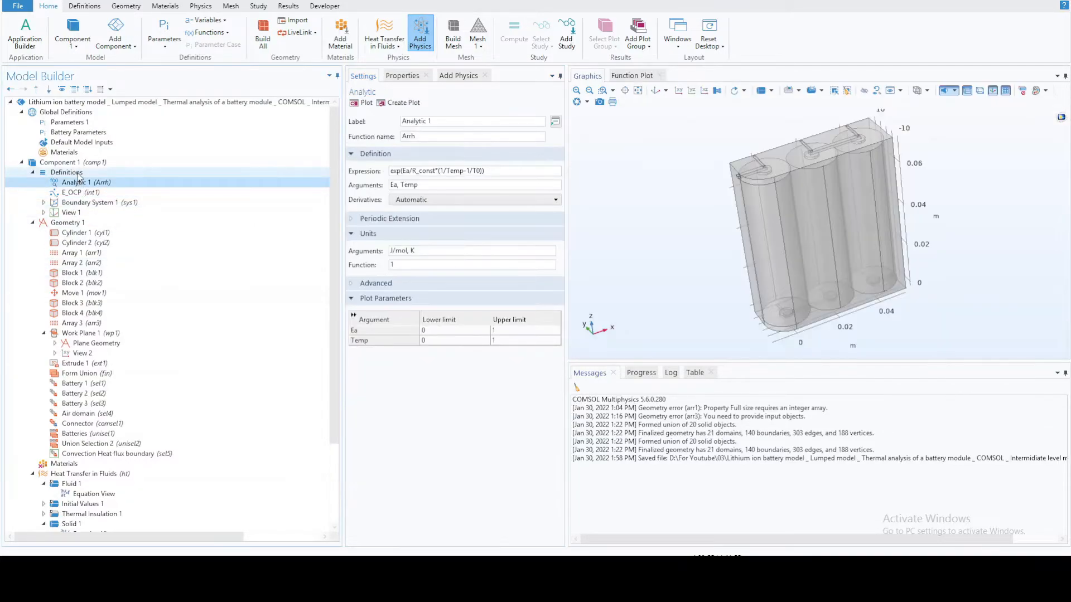
Add a second Interpolation function to Component 1's Definitions and label it dE/dT.
right_click(78, 173)
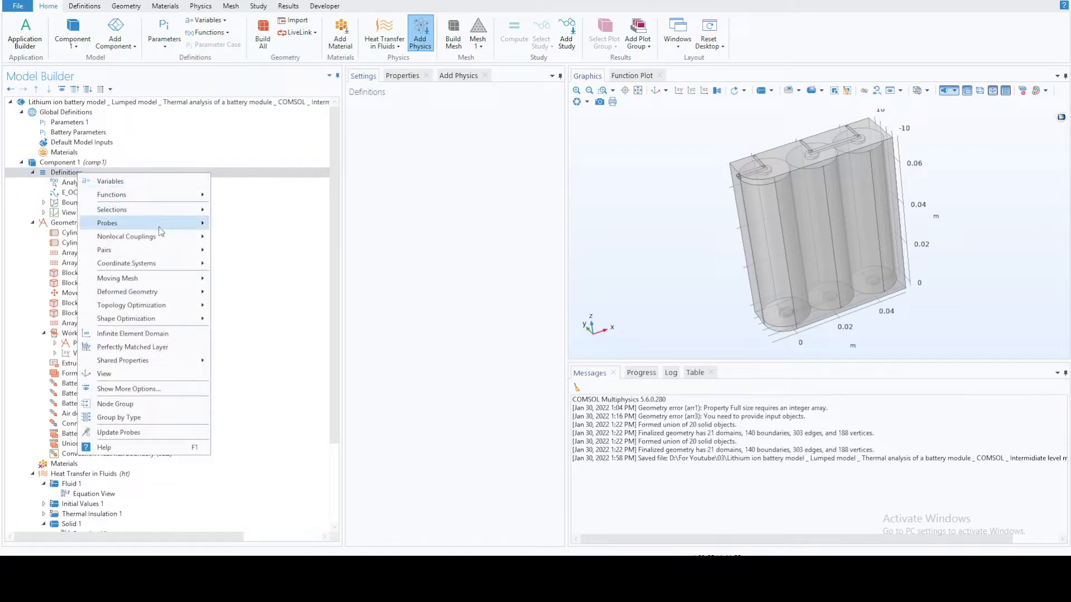
mouse_move(136, 195)
left_click(229, 214)
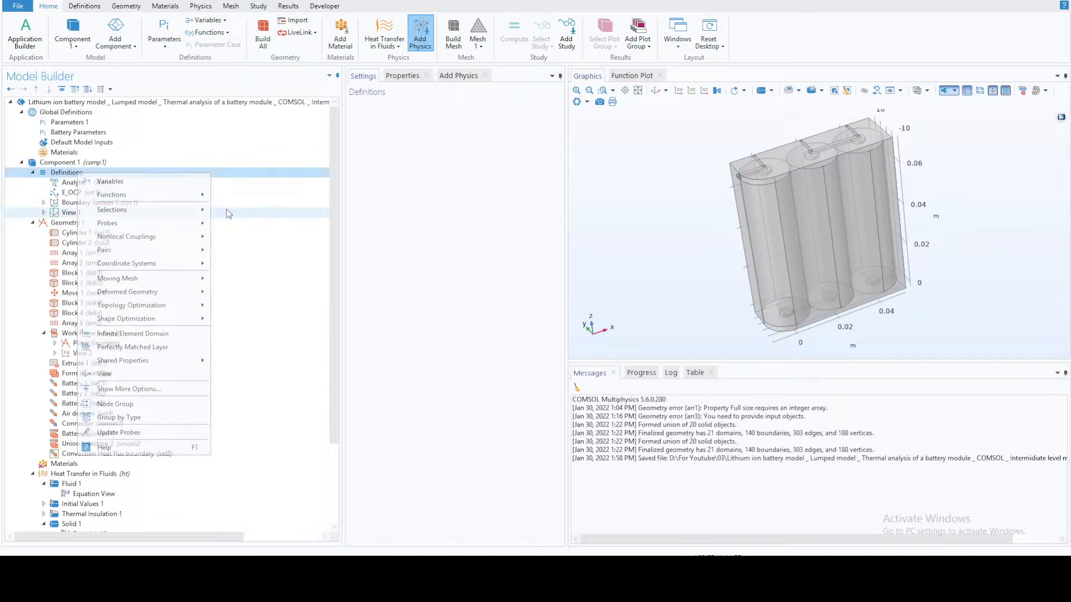
triple_click(416, 122)
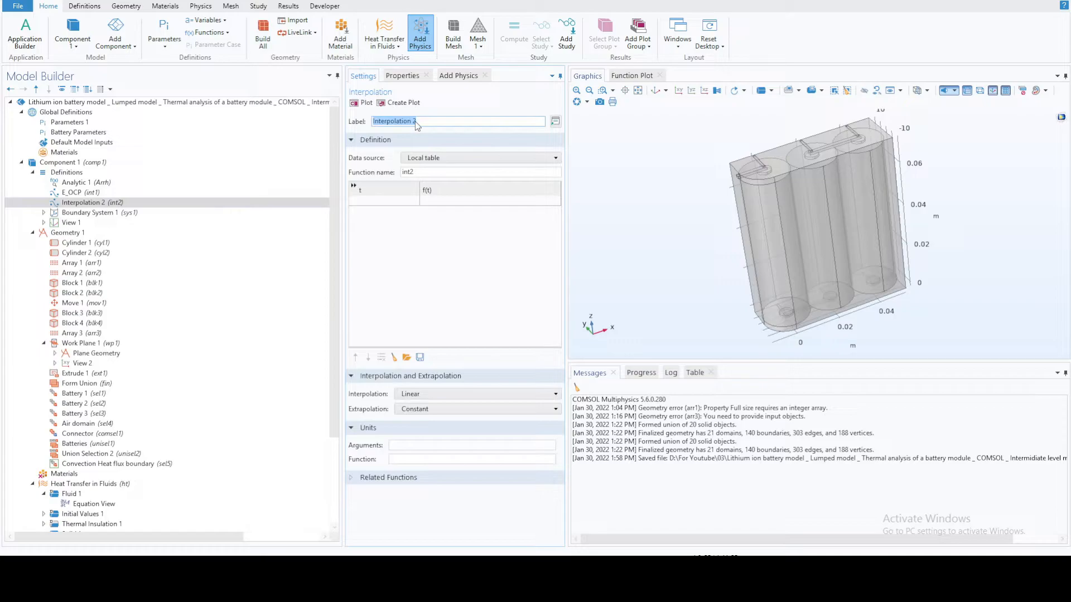
type("dE/dT")
key("Return")
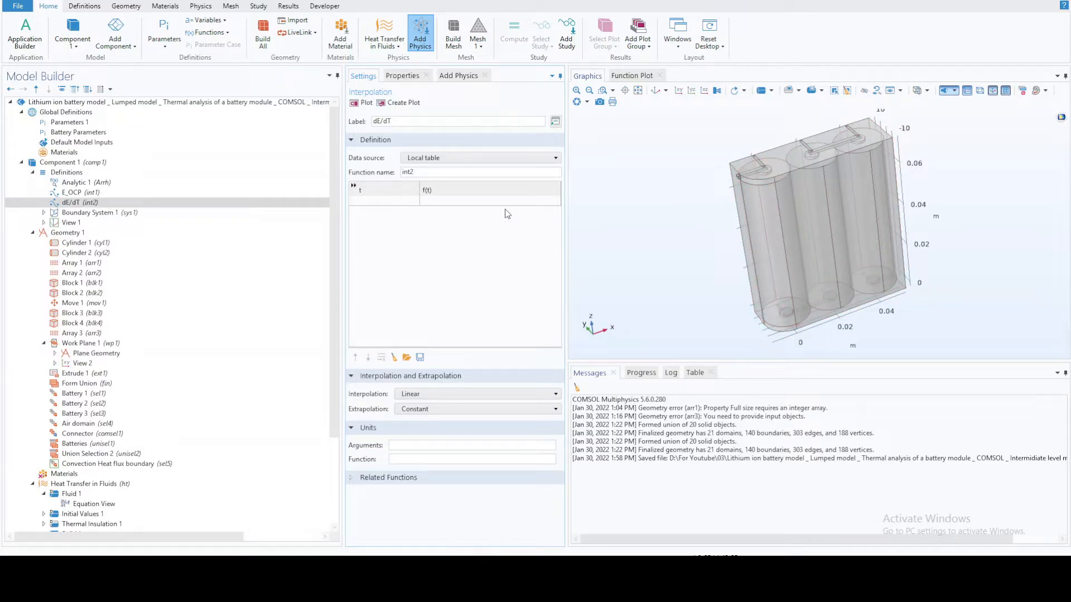
Set the dE/dT function's data source to File and load lumped_li_battery_pack_dEdT_data.txt.
left_click(480, 159)
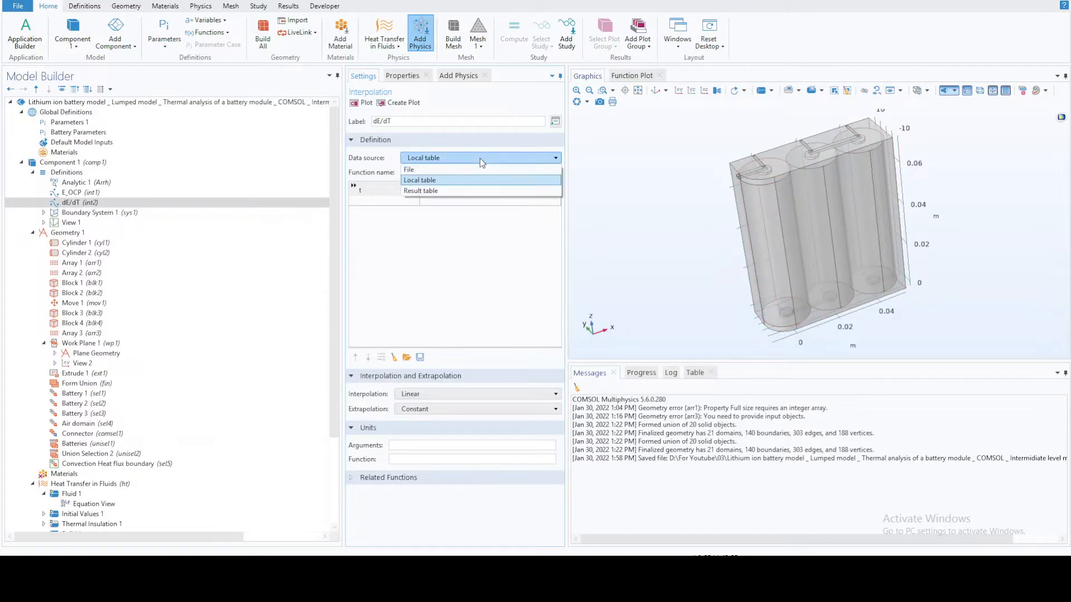
left_click(460, 171)
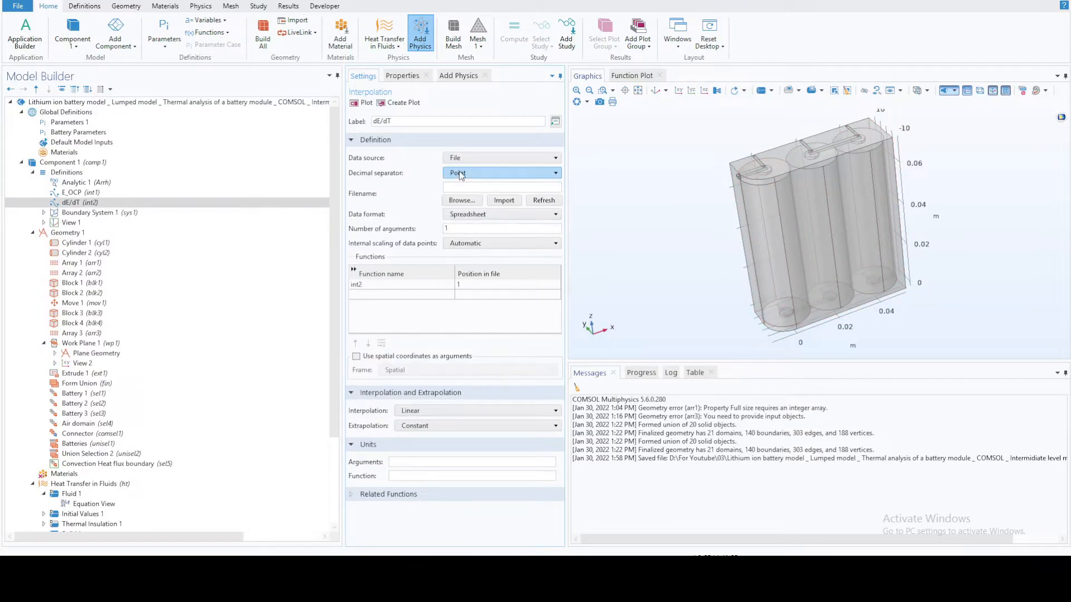
left_click(458, 200)
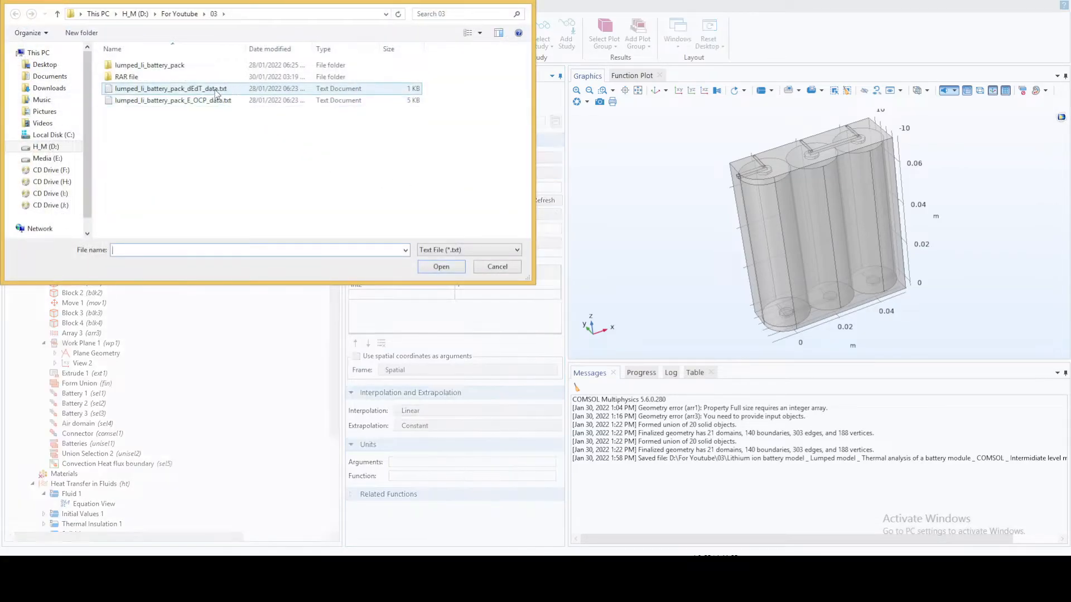
double_click(178, 88)
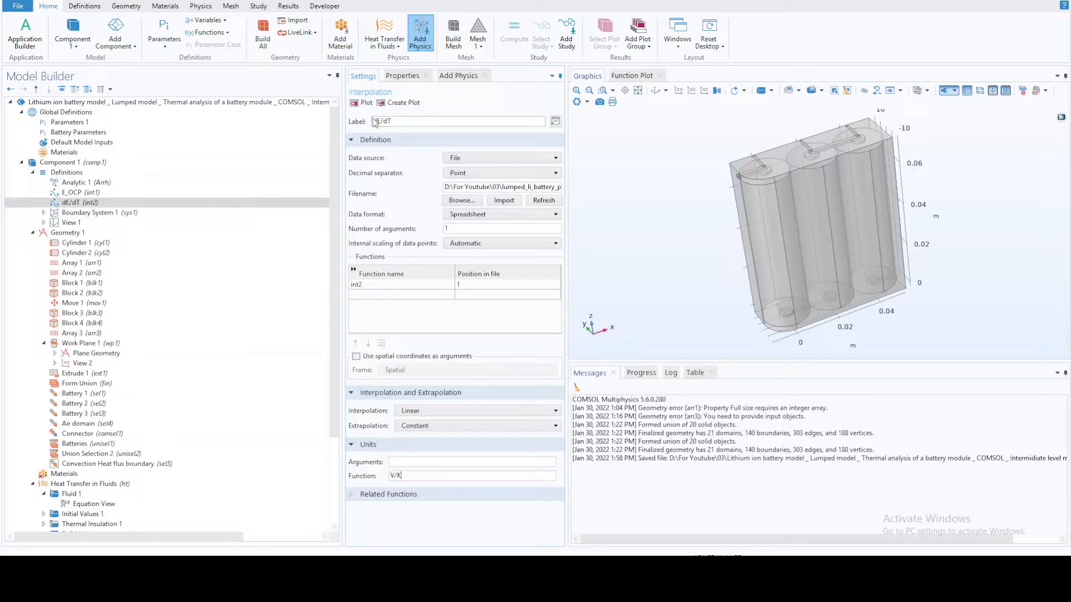
Set the dE/dT function's argument unit to 1 and function unit to V/K, and plot the function.
left_click(405, 462)
type("1")
left_click(361, 102)
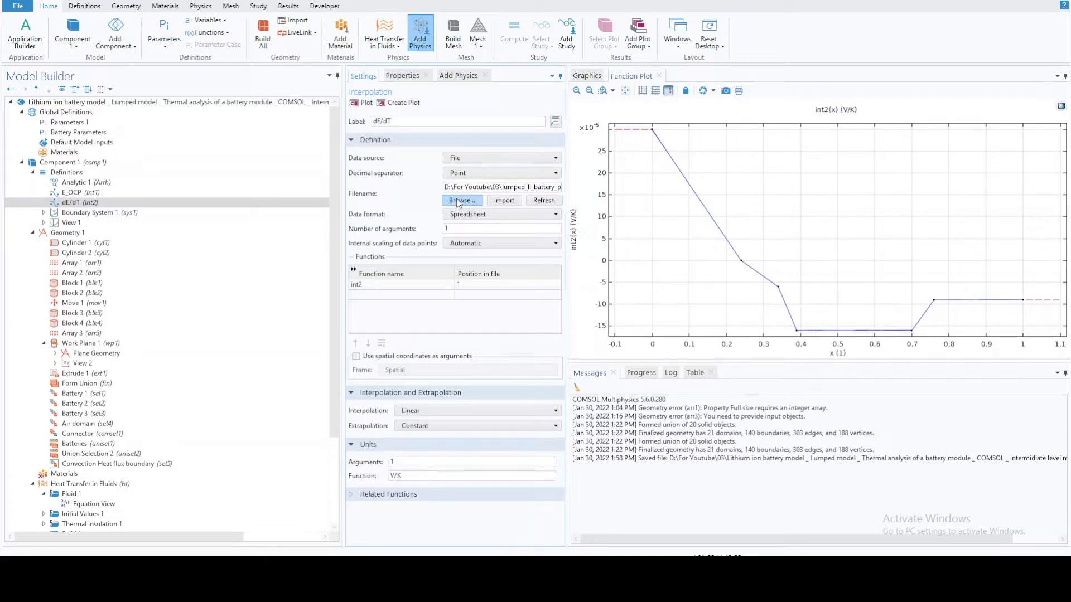
Reload lumped_li_battery_pack_dEdT_data.txt into the dE/dT function and replot it, returning to the geometry view.
left_click(459, 201)
double_click(186, 89)
left_click(361, 103)
left_click(586, 75)
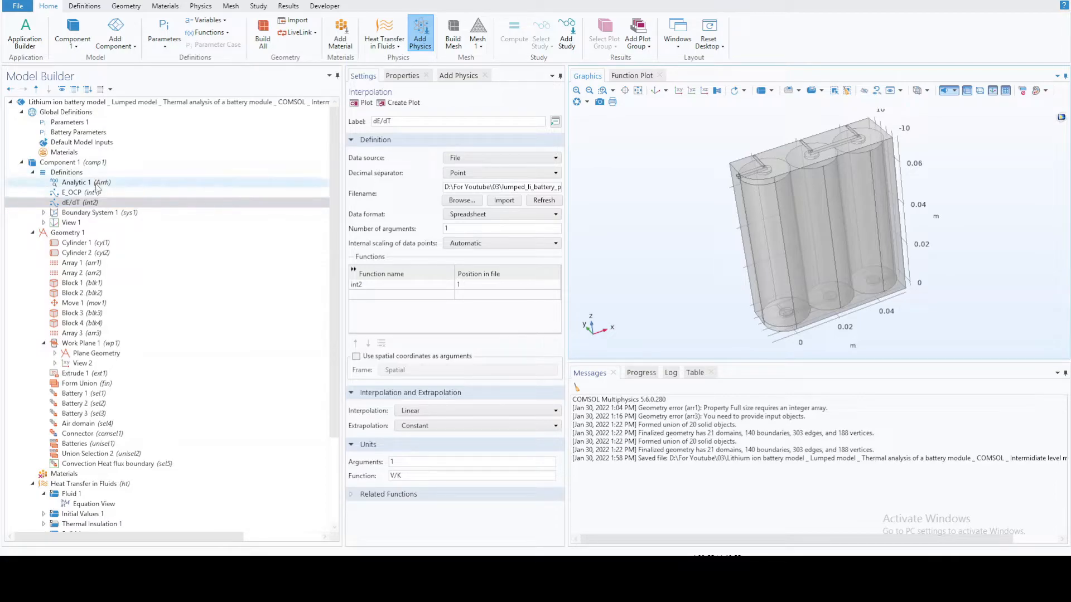
Add a Global Variable Probe to Component 1's Definitions and show its table and window settings.
left_click(64, 173)
right_click(65, 173)
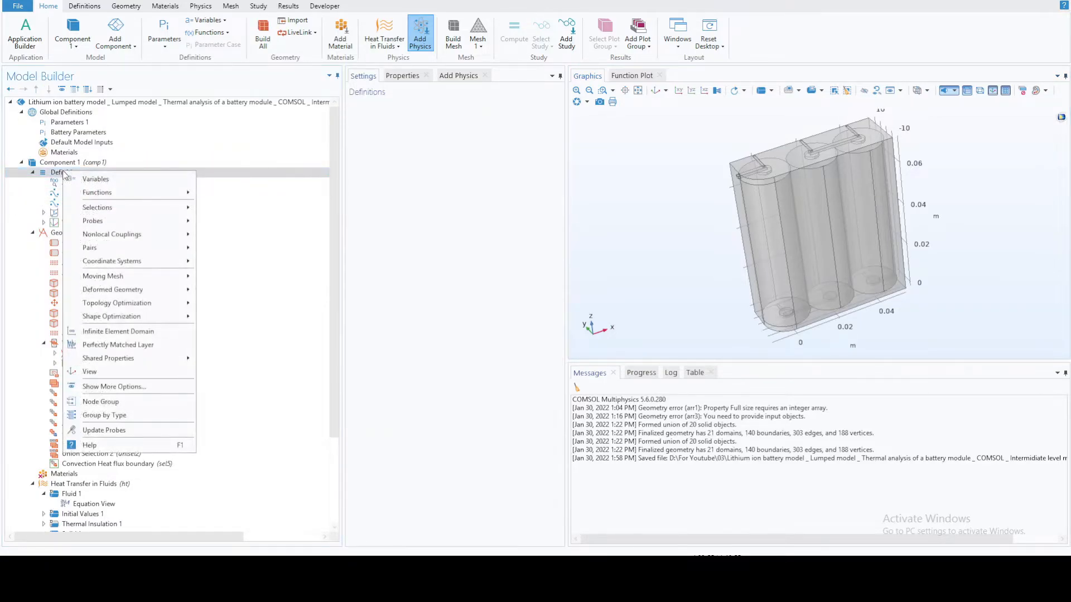
mouse_move(136, 226)
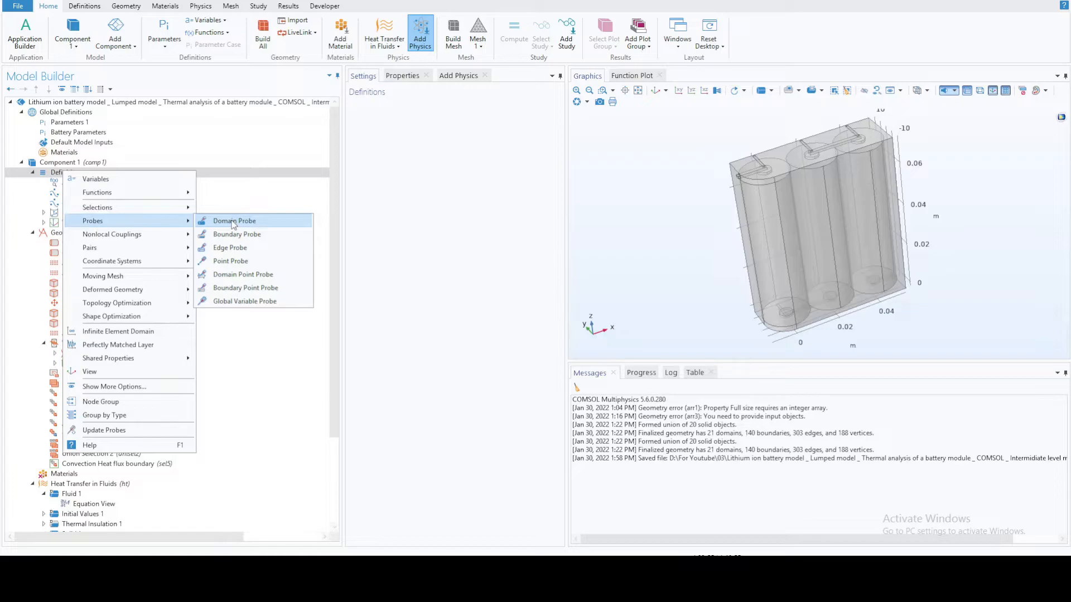
left_click(244, 301)
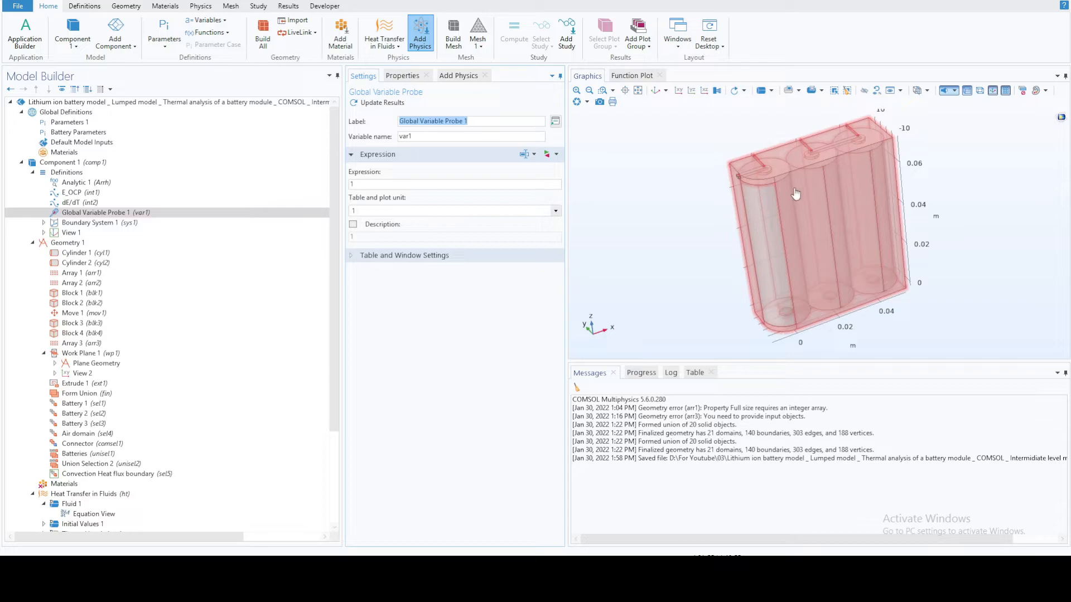
left_click(389, 255)
left_click(372, 185)
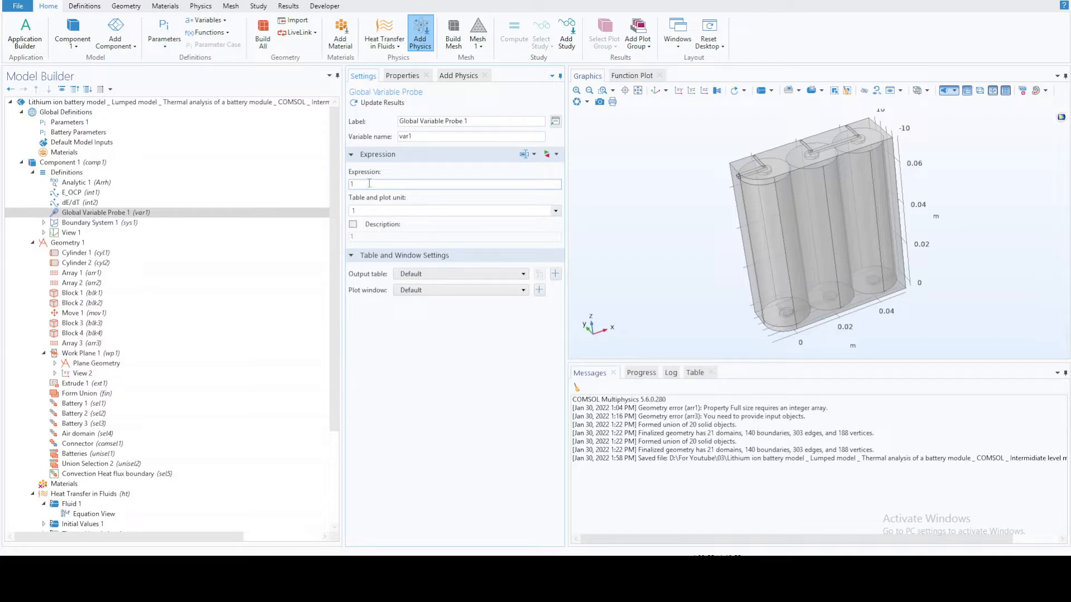
left_click_drag(333, 208, 339, 328)
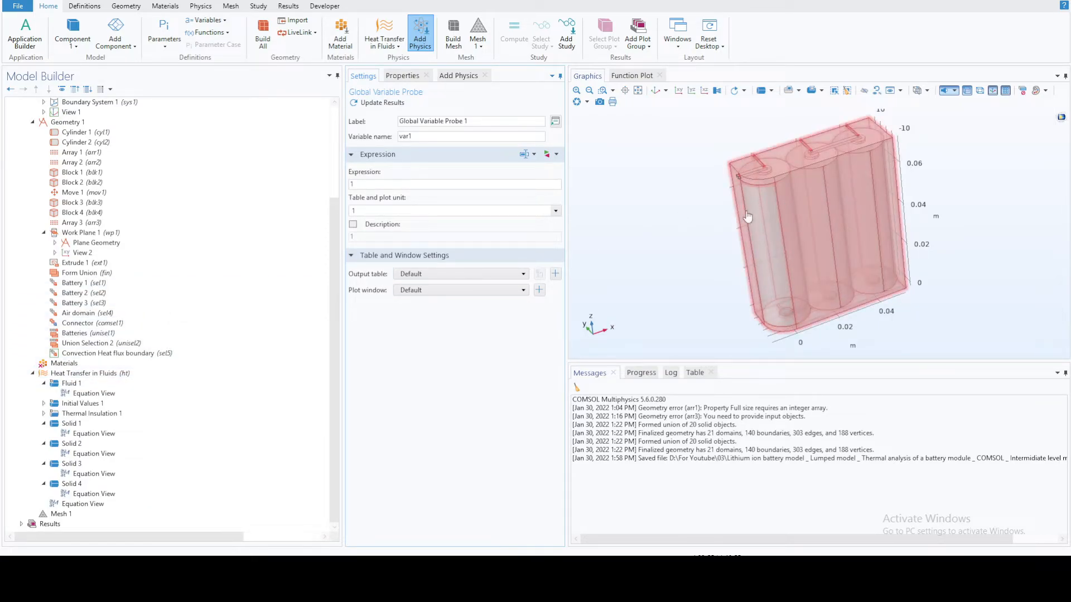
scroll(78, 371, "up", 4)
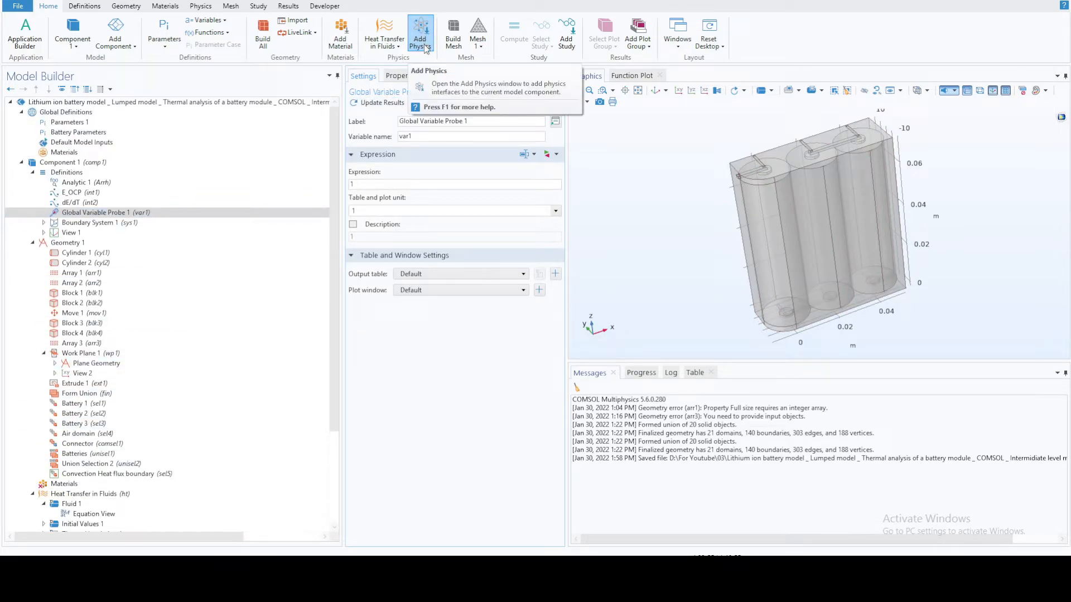
Add a Lumped Battery physics interface from the Electrochemistry Batteries group to Component 1.
left_click(421, 40)
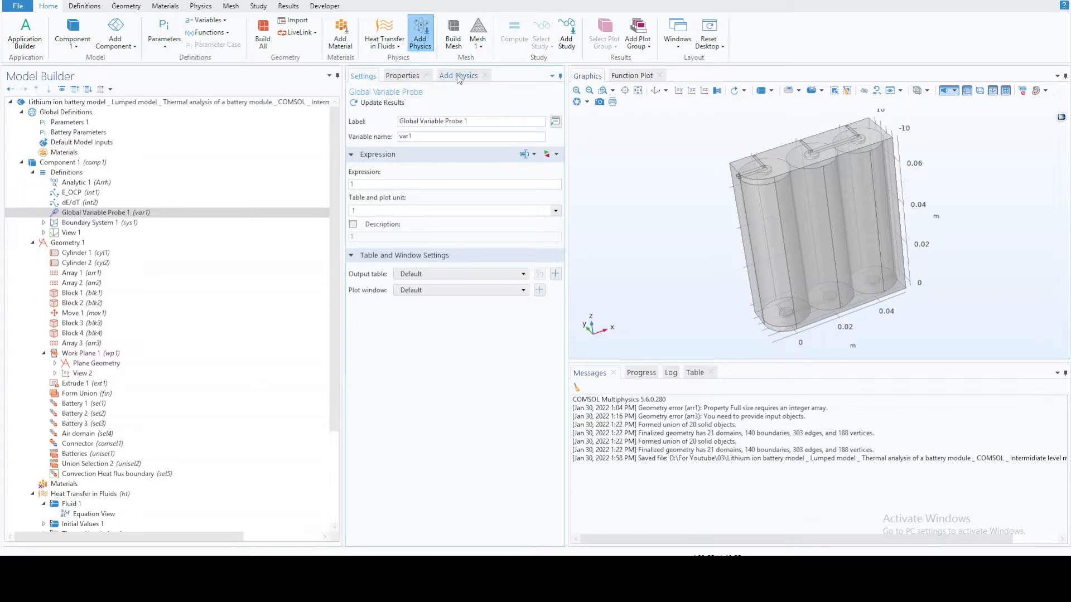
scroll(558, 168, "down", 2)
left_click(358, 173)
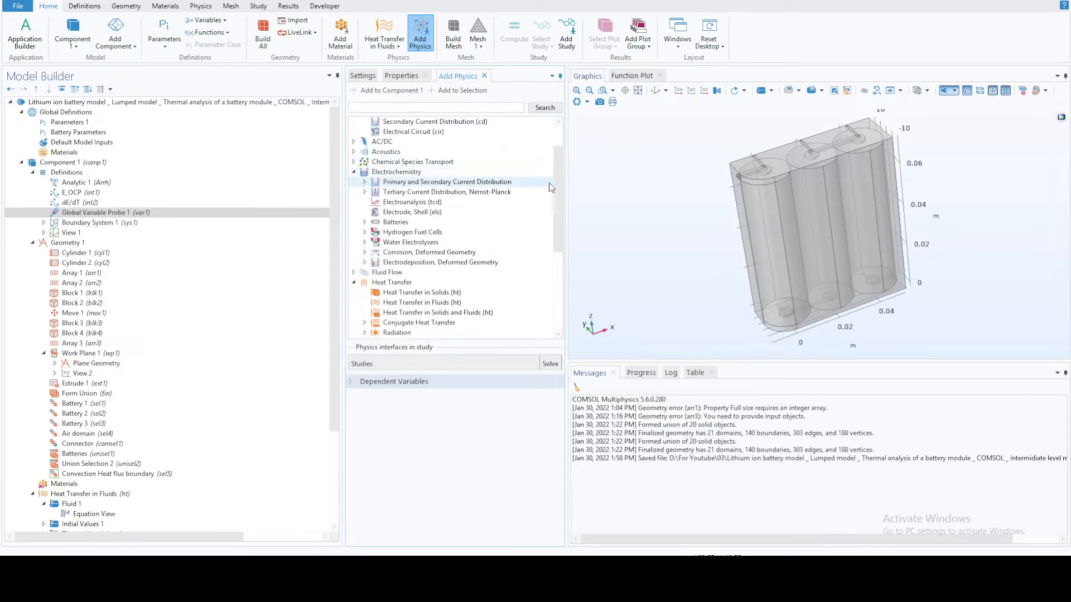
left_click_drag(558, 162, 560, 184)
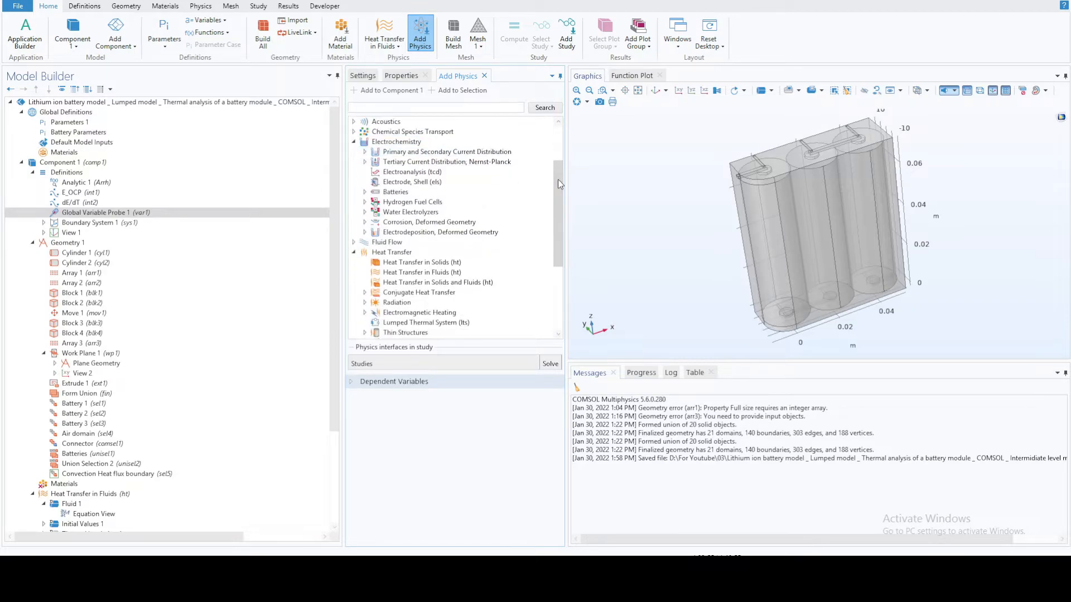
left_click(364, 192)
scroll(554, 212, "down", 1)
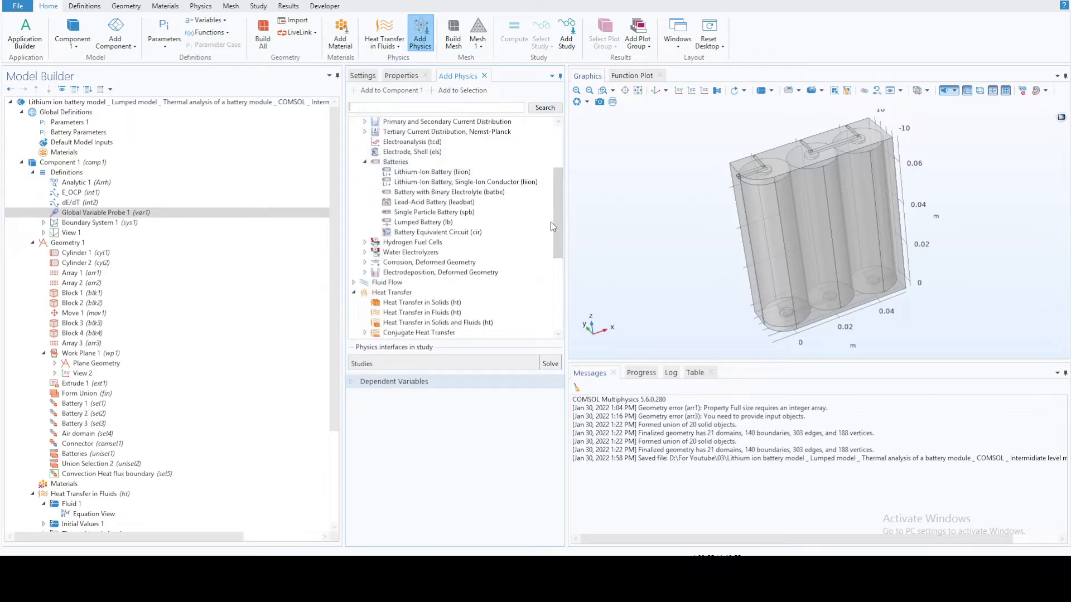
left_click(429, 223)
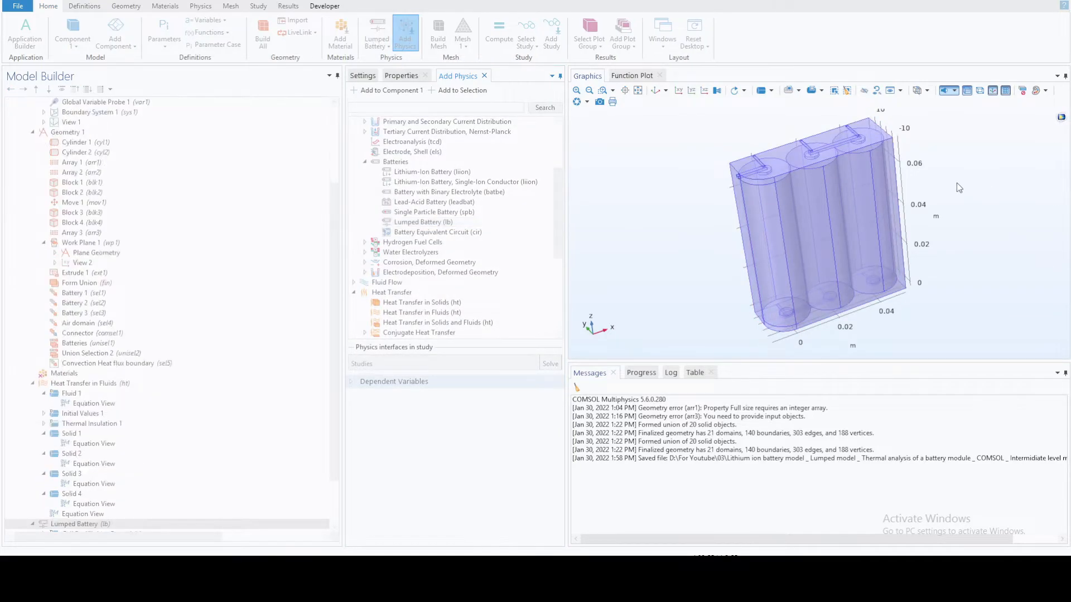
Add two more Lumped Battery interfaces to Component 1, for the second and third cells.
left_click(446, 77)
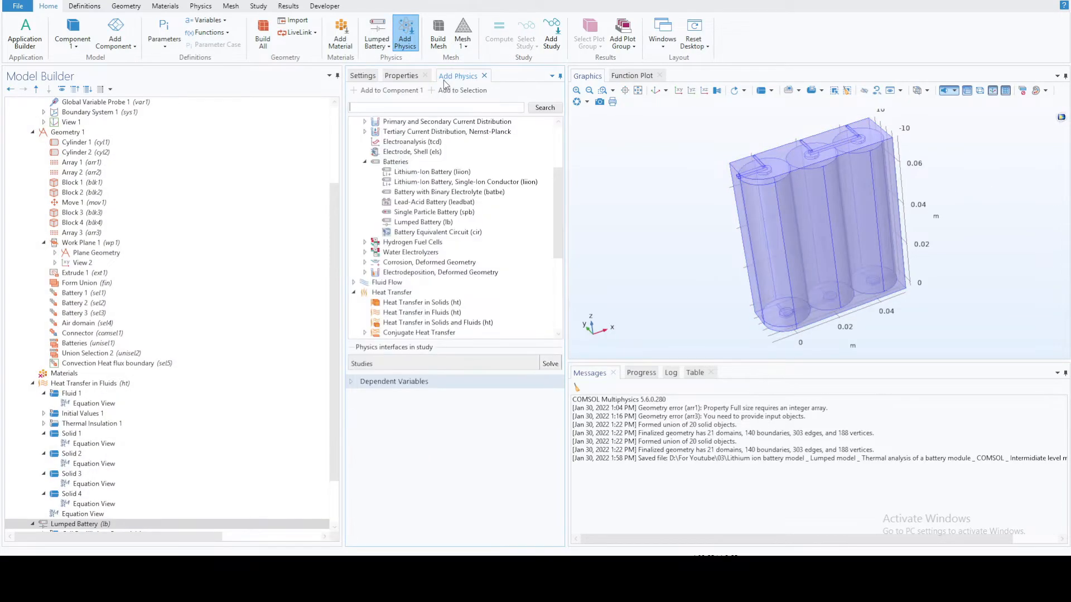
left_click(415, 222)
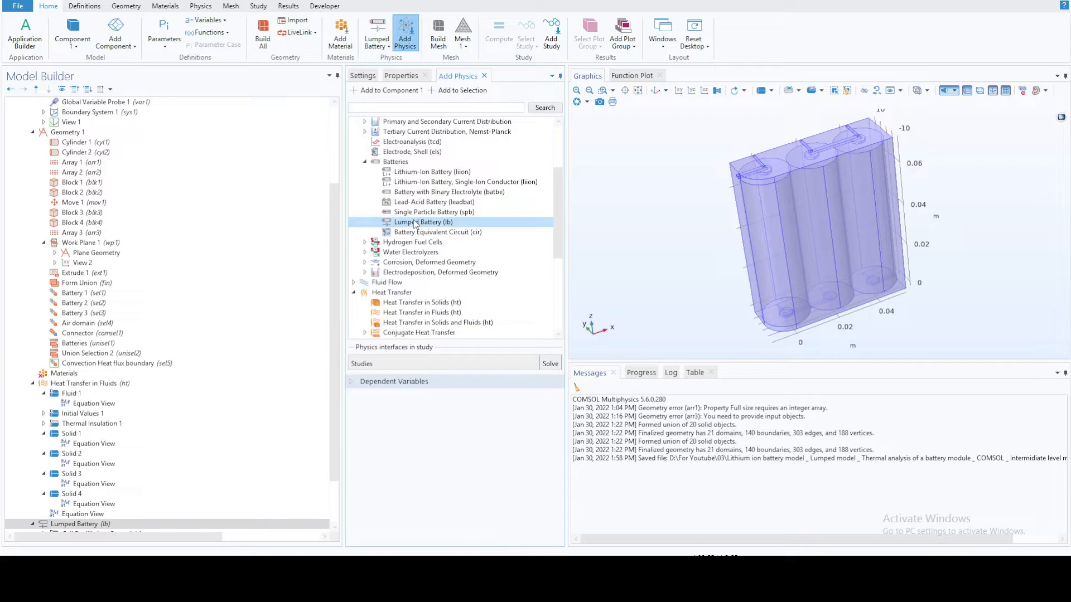
double_click(415, 222)
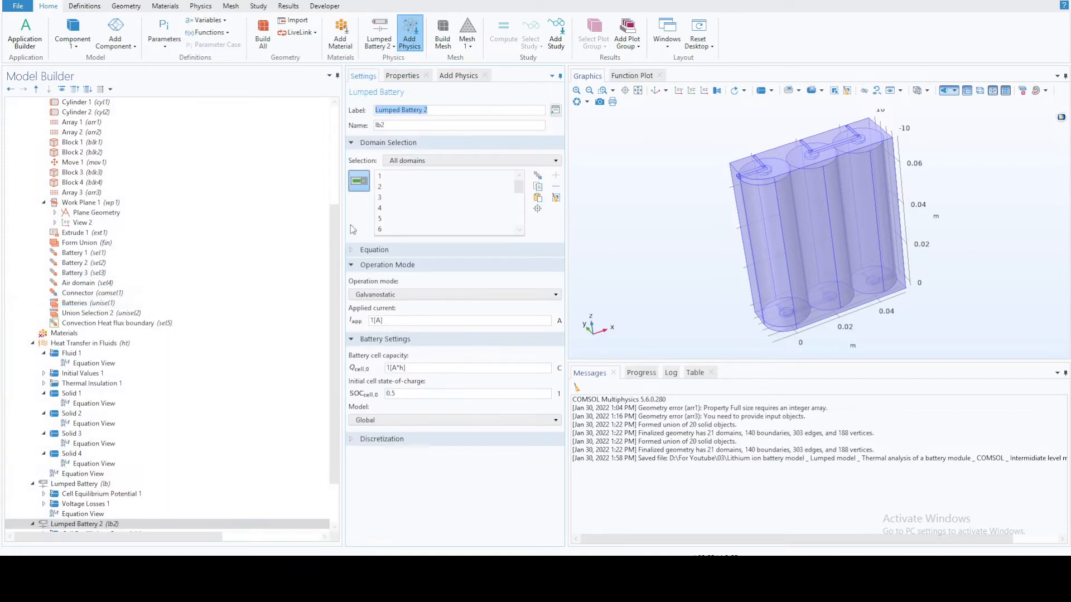
left_click(458, 76)
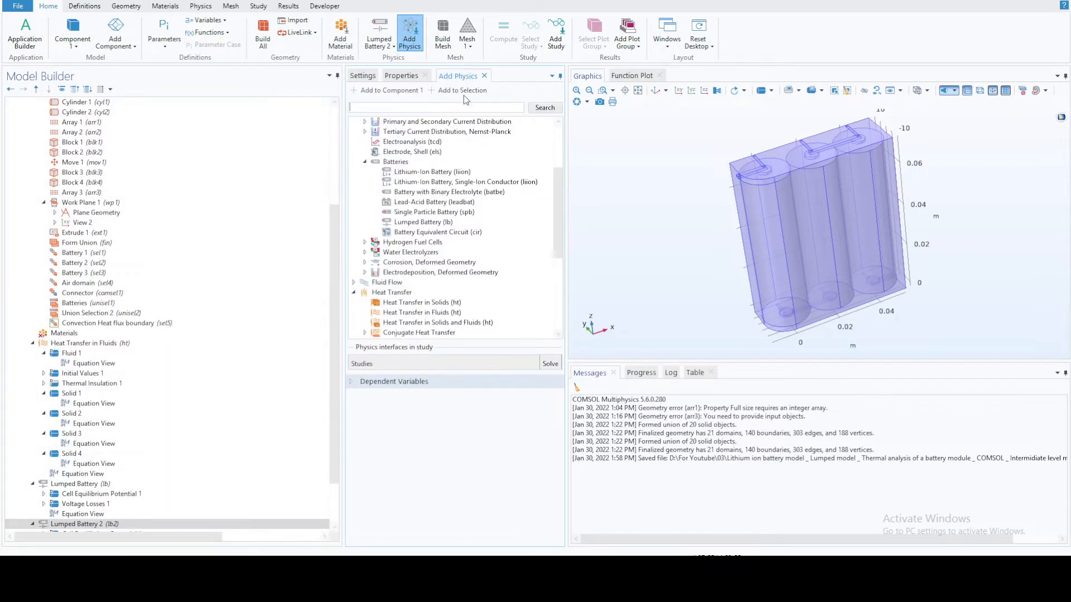
double_click(409, 222)
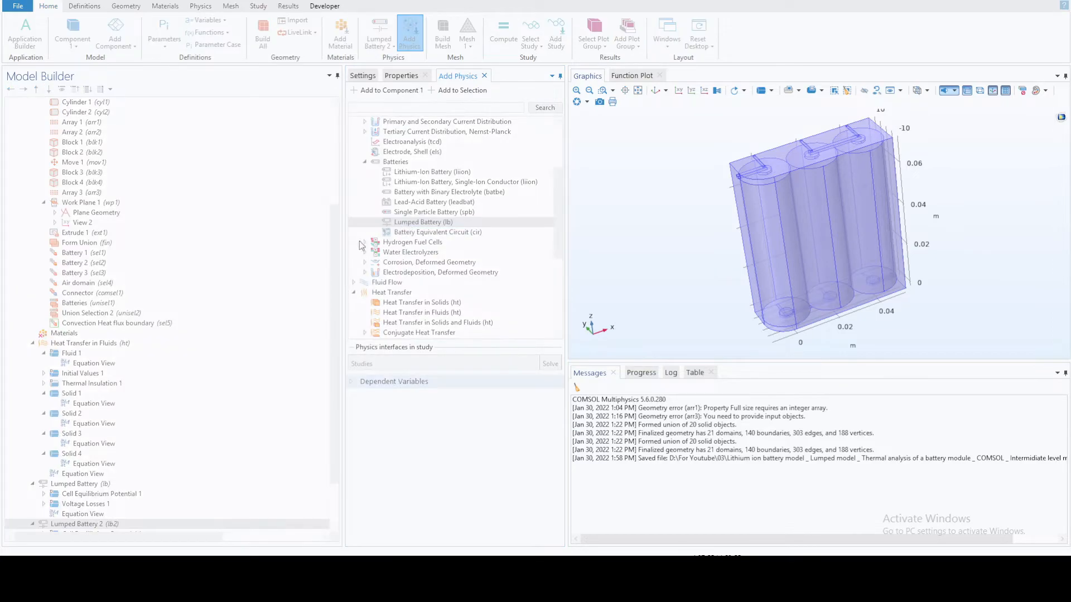
Examine the equation variables of the first Lumped Battery's Cell Equilibrium Potential 1 and Voltage Losses 1, including lb.Temp, and the open circuit voltage settings.
scroll(332, 268, "down", 1)
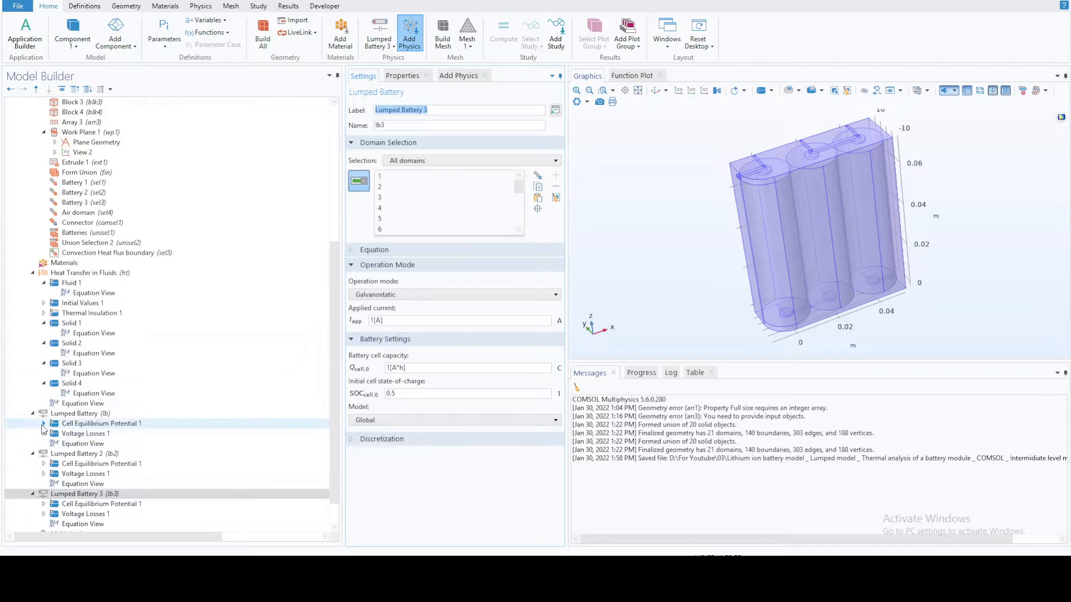
left_click(44, 424)
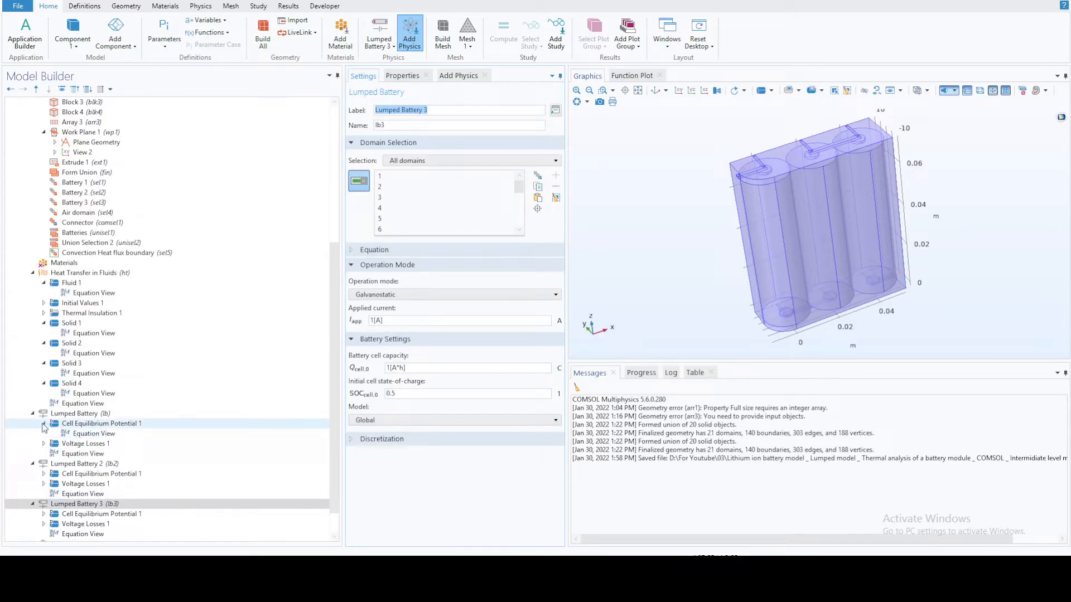
left_click(95, 434)
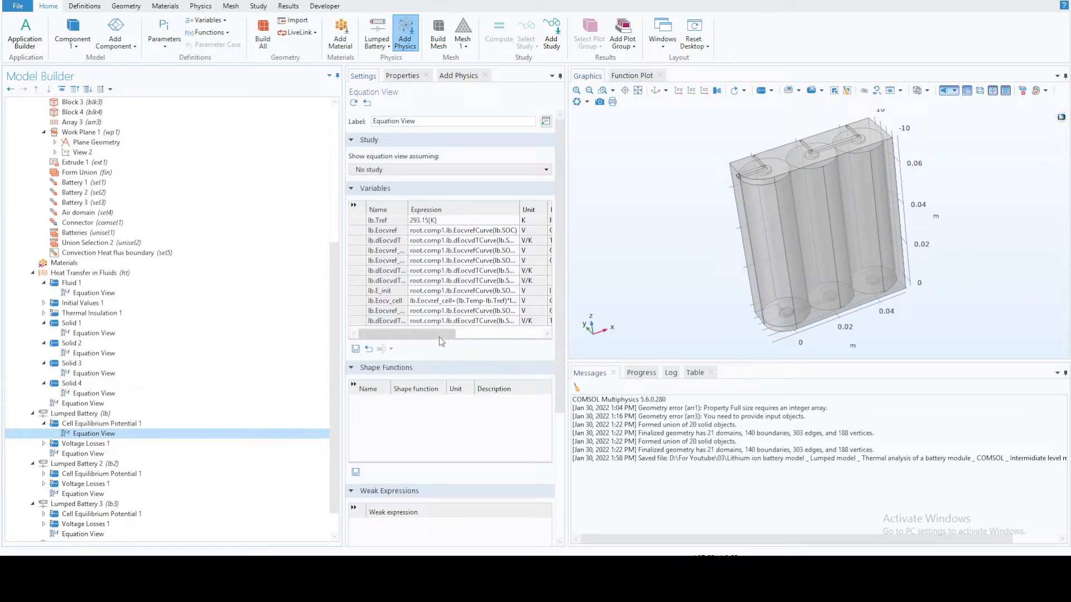
left_click(44, 443)
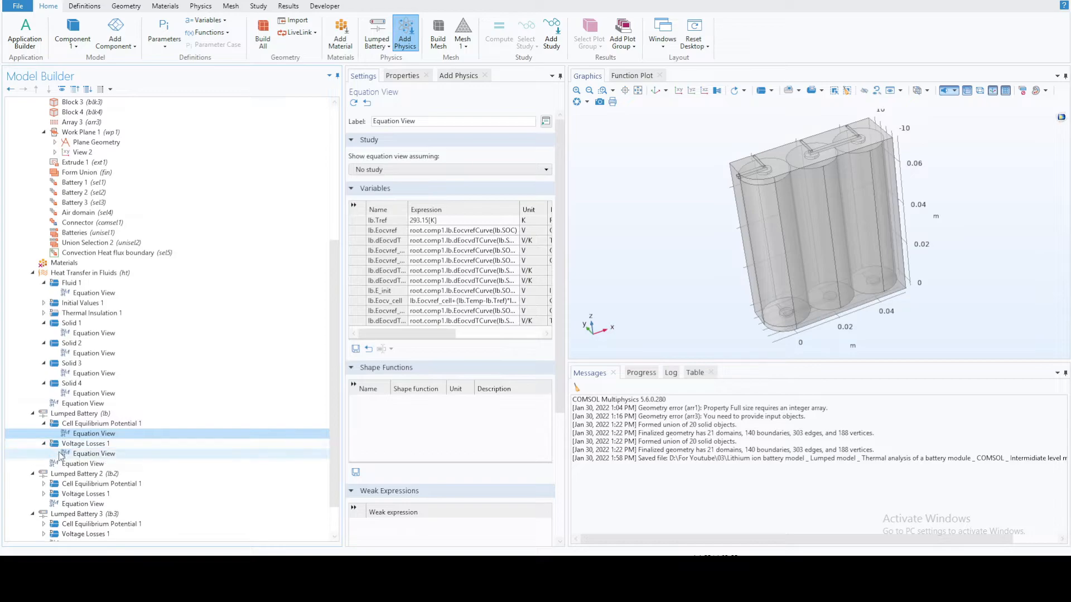
left_click(69, 455)
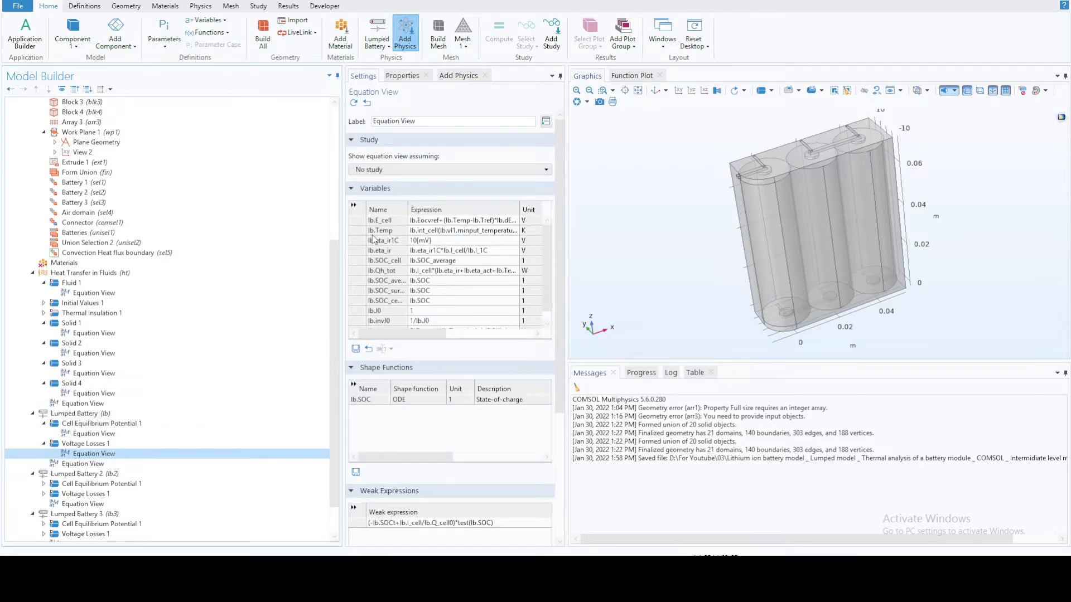
left_click(389, 231)
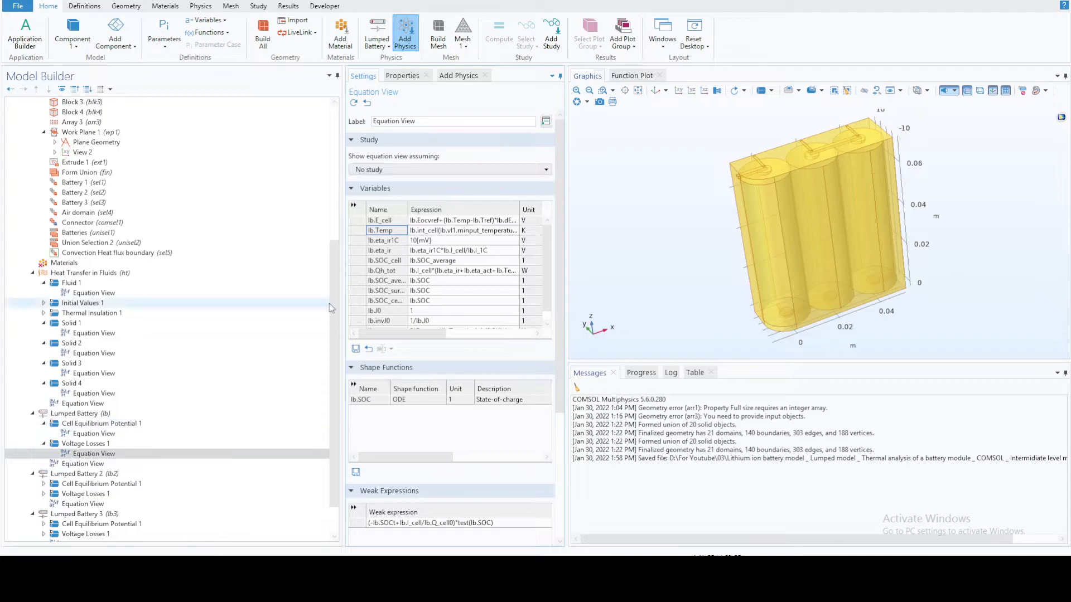
left_click(106, 425)
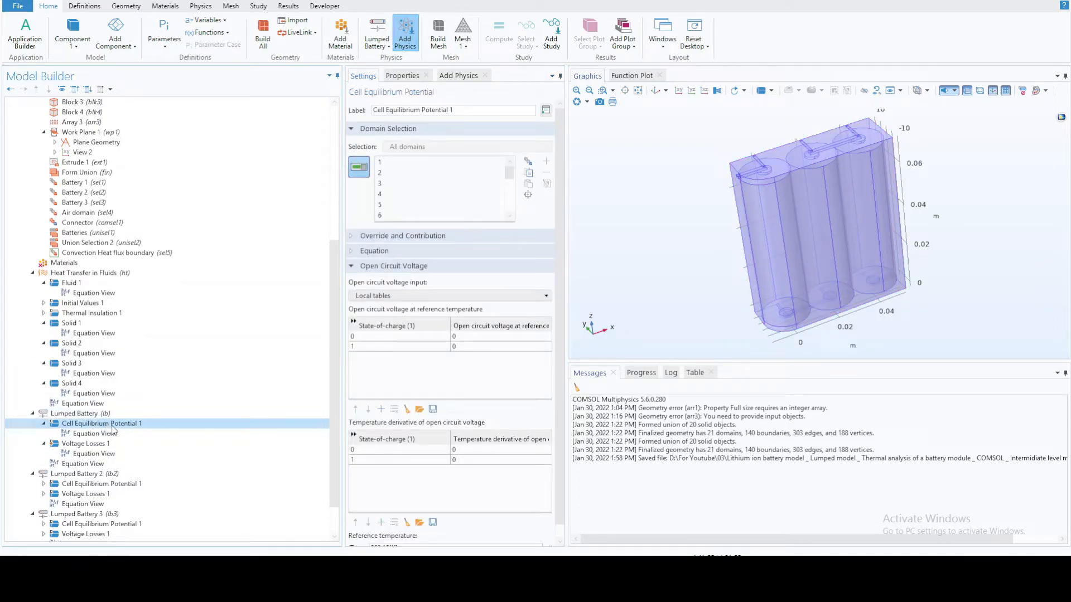
Clear the first Lumped Battery interface's domain selection and assign it the Battery 1 selection.
left_click(90, 415)
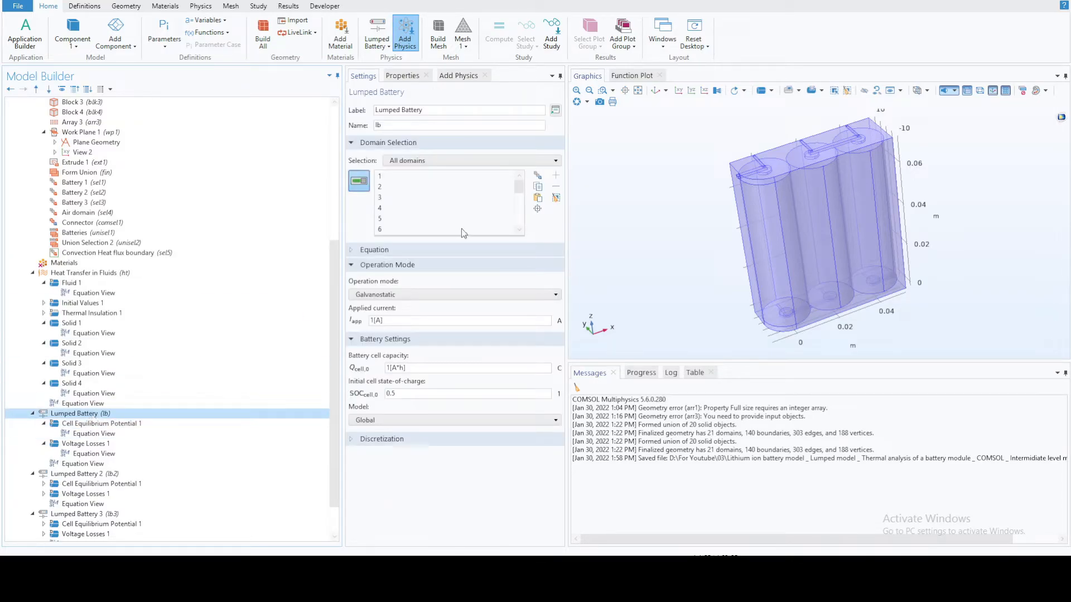
left_click(556, 198)
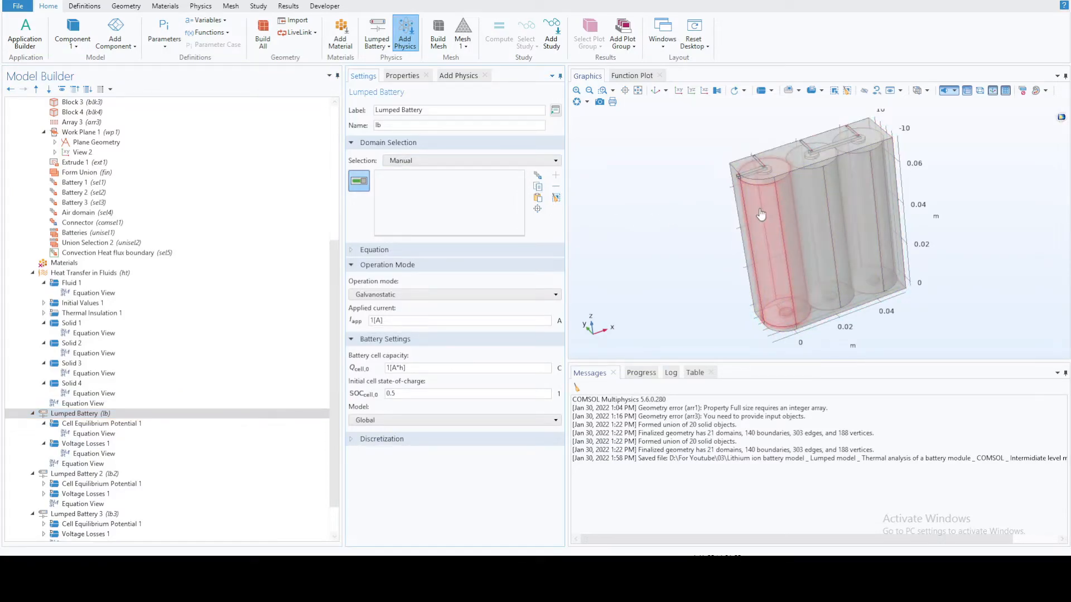
left_click(524, 160)
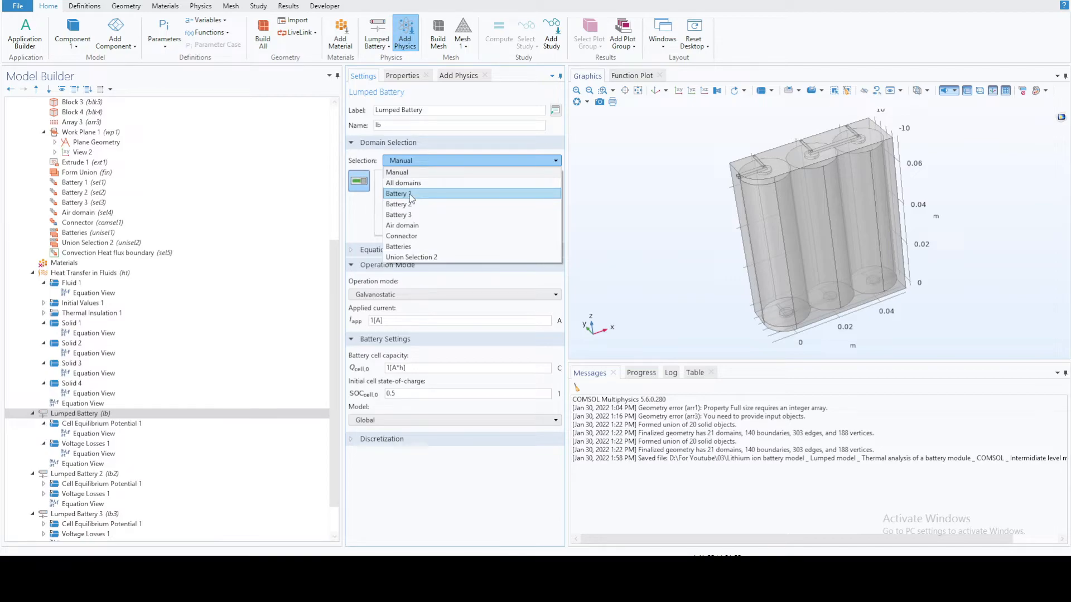
left_click(411, 194)
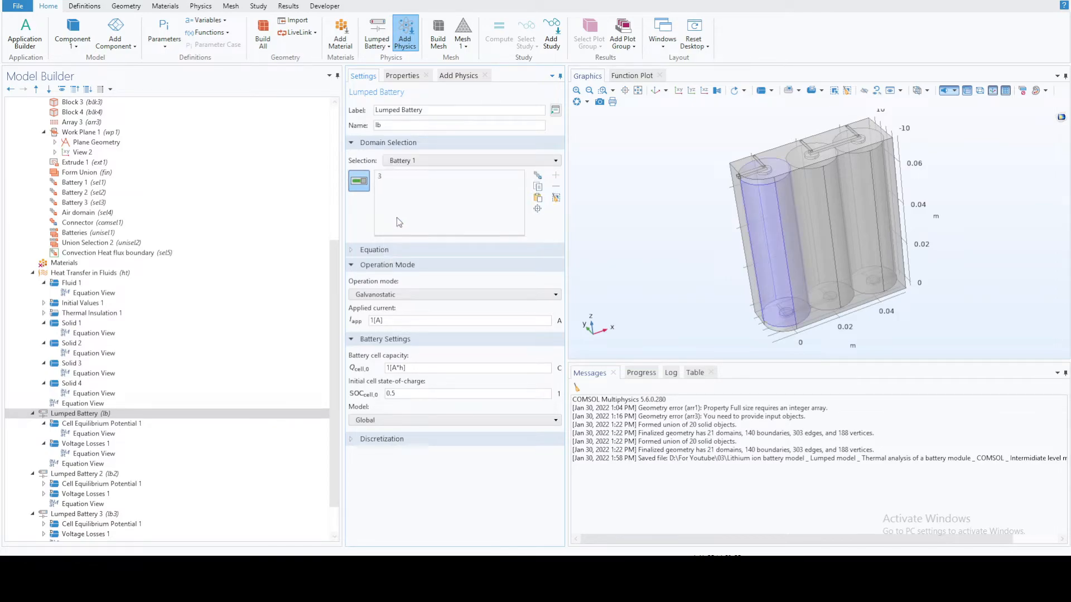
Set the domain selection of Lumped Battery 2 to Battery 2.
left_click(104, 475)
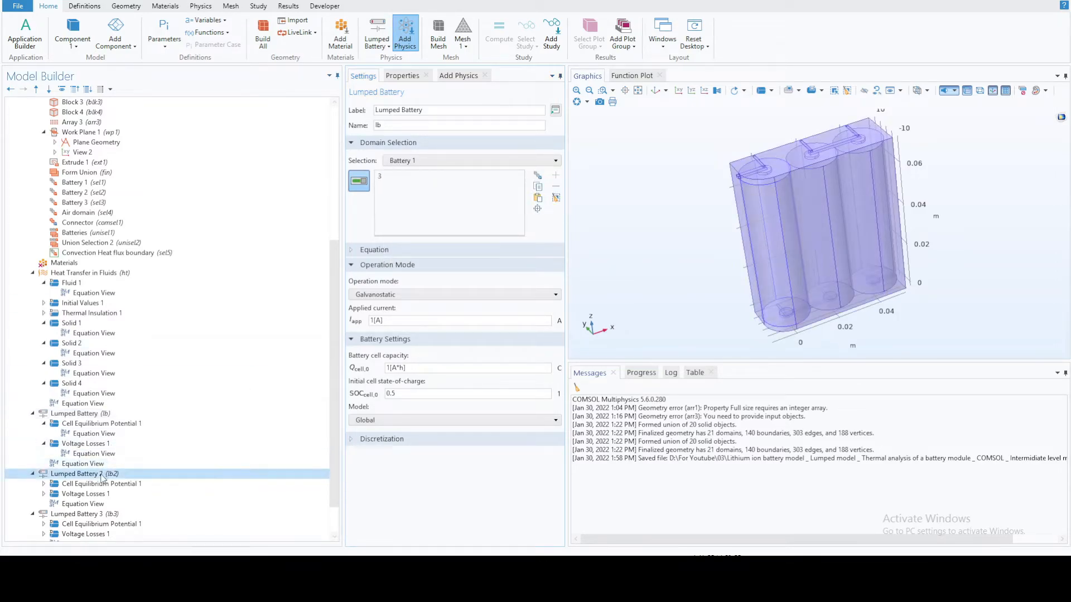
left_click(433, 161)
left_click(417, 206)
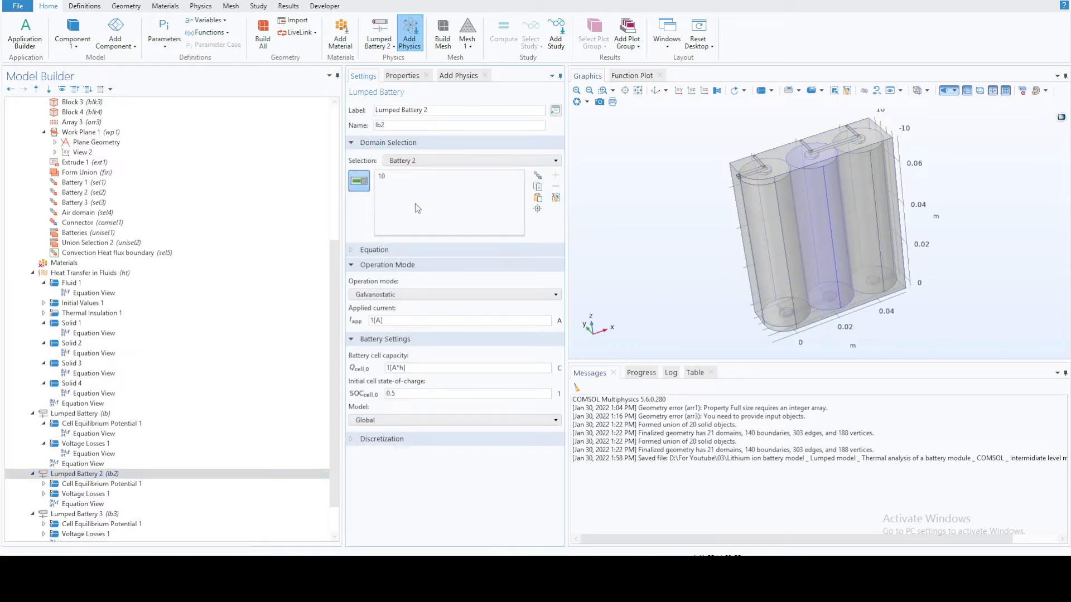
Set the domain selection of Lumped Battery 3 to Battery 3.
scroll(104, 446, "down", 2)
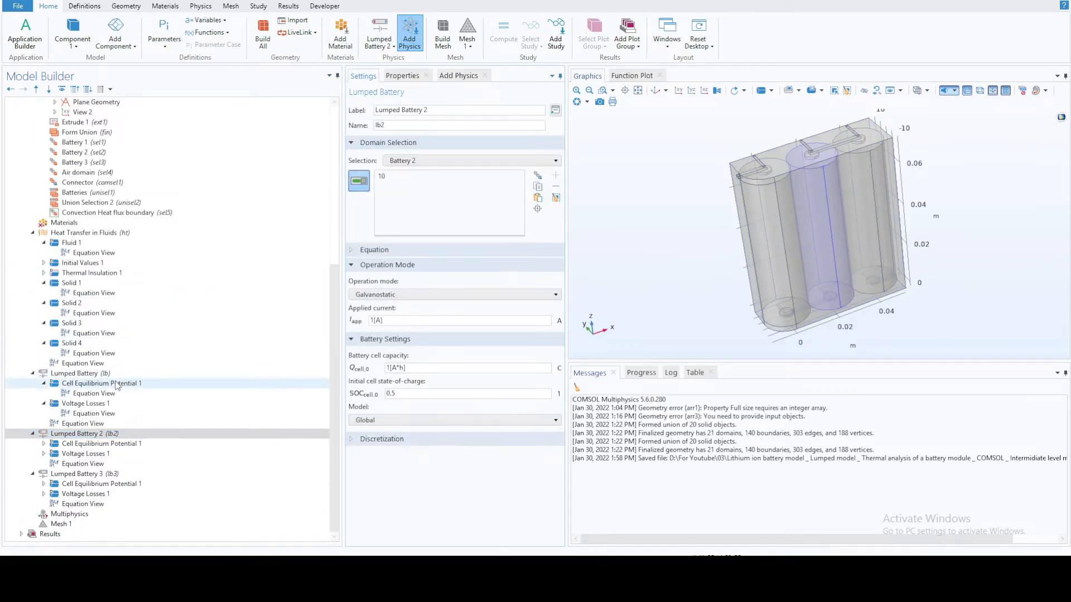
left_click(100, 475)
left_click(415, 160)
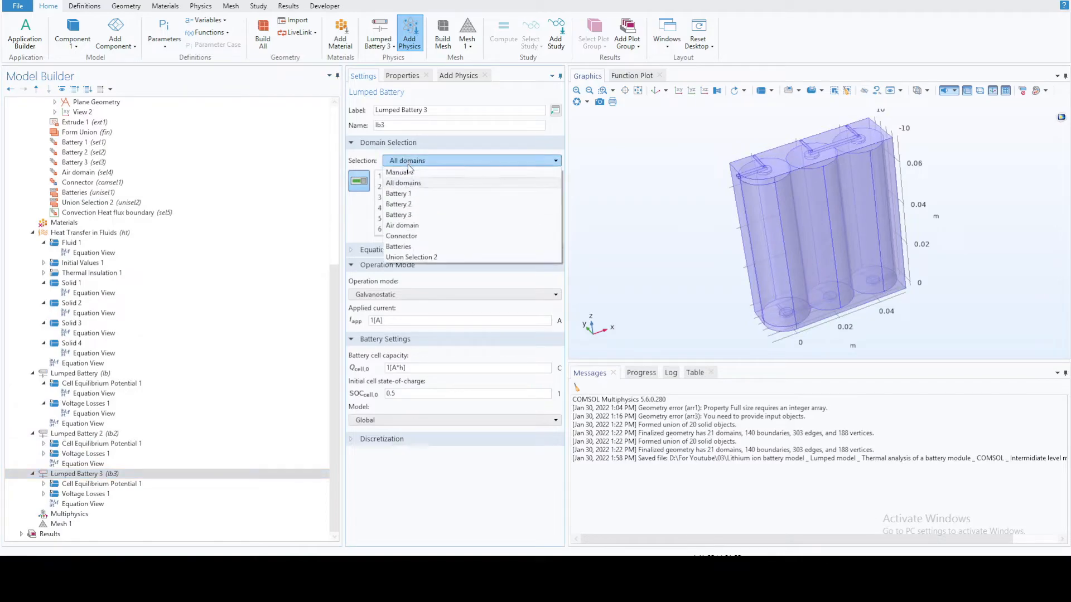
left_click(411, 217)
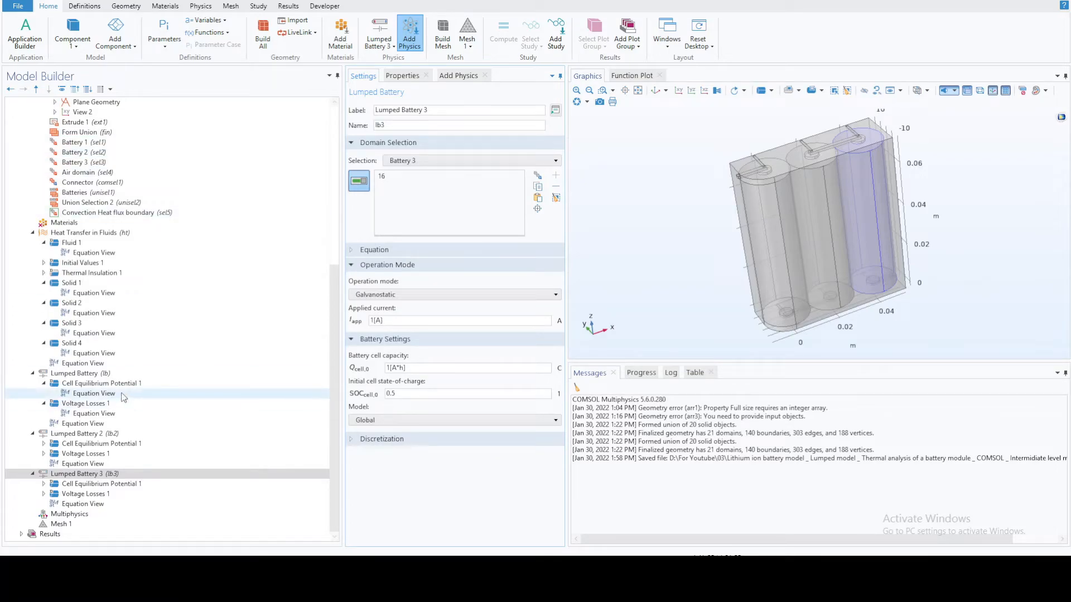
Look up the cell temperature variables in the Voltage Losses 1 equation views of the first Lumped Battery and Lumped Battery 2.
left_click(91, 414)
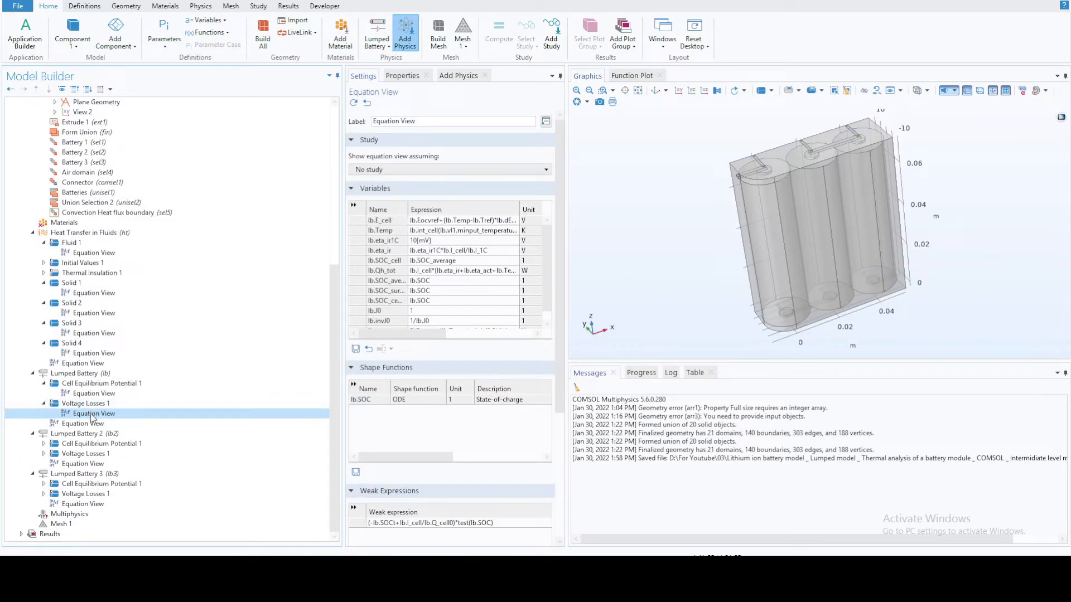
left_click(389, 231)
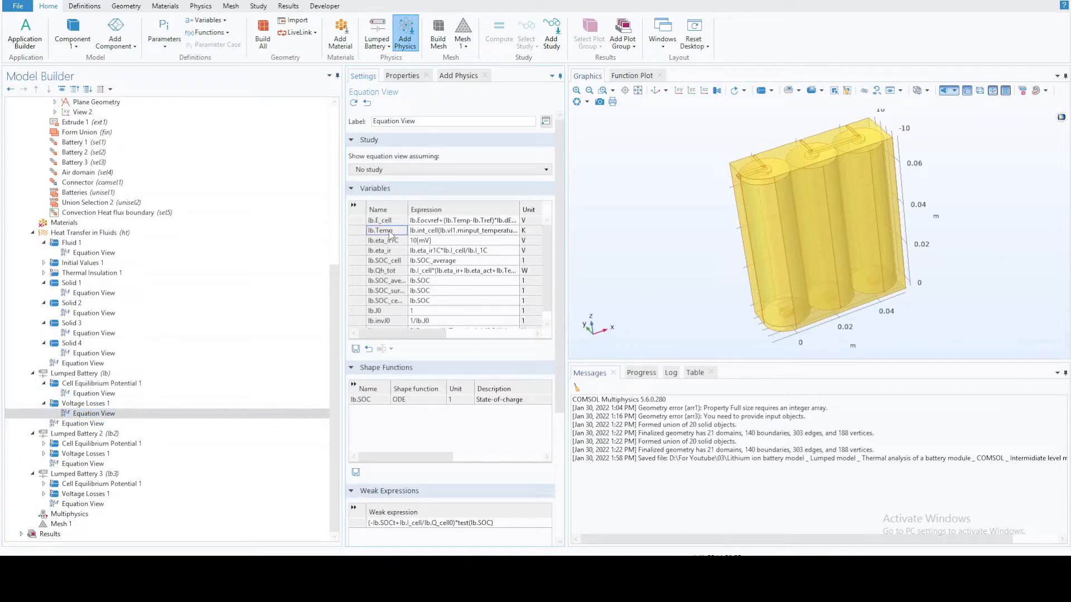
left_click(44, 453)
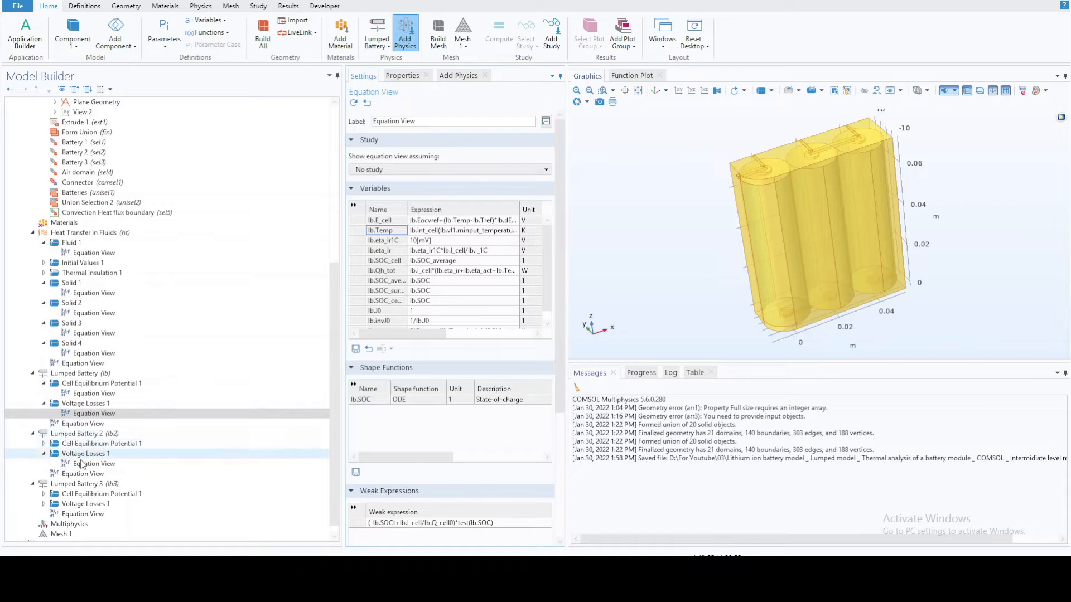
left_click(84, 464)
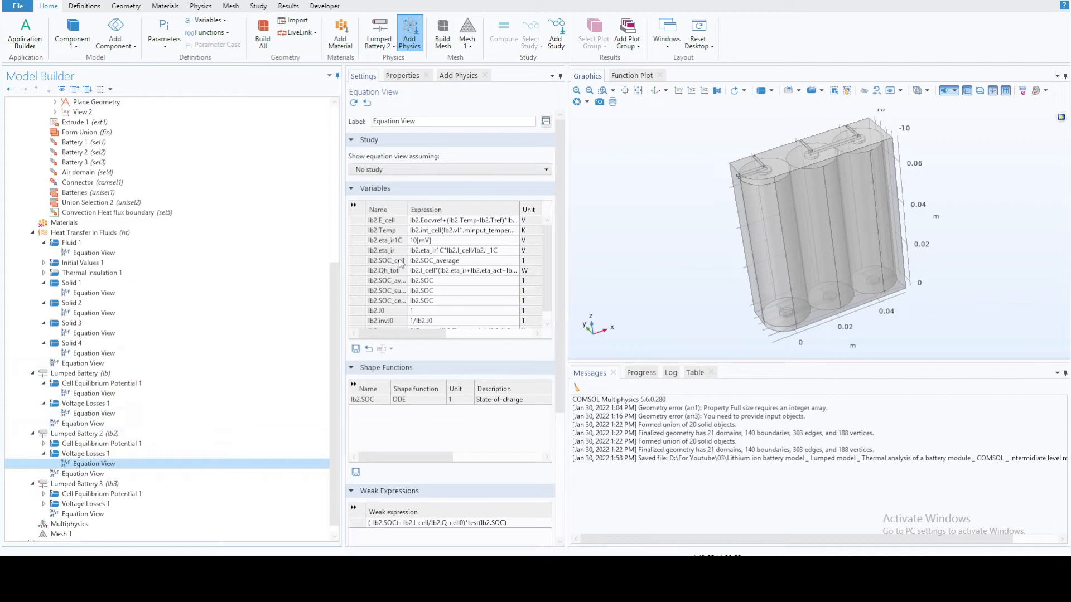
left_click(389, 231)
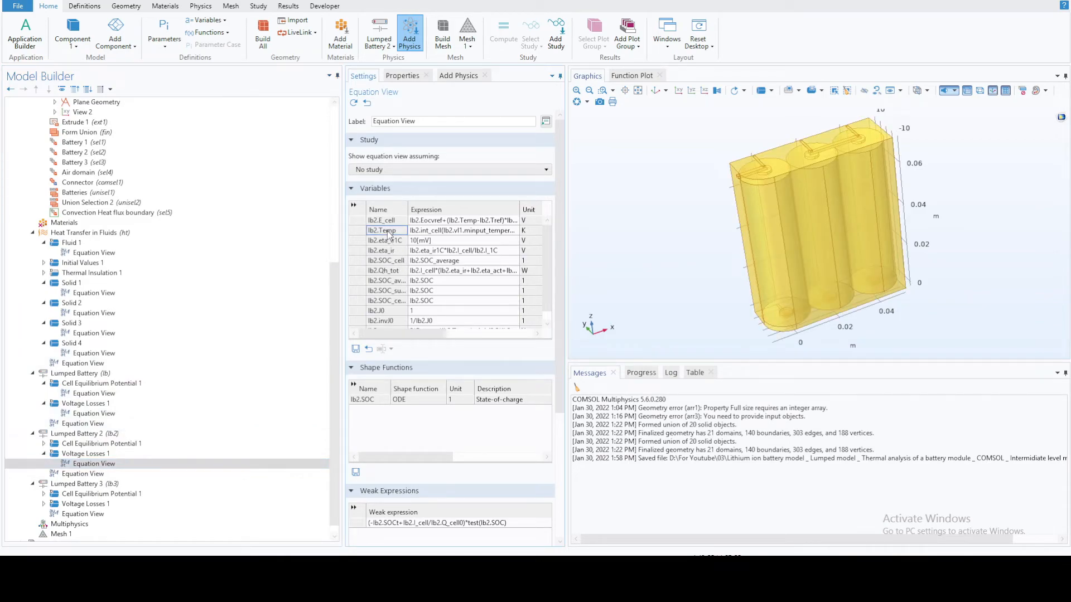
Set the expression of Global Variable Probe 1 to lb1.Temp.
scroll(128, 271, "up", 4)
scroll(124, 273, "down", 3)
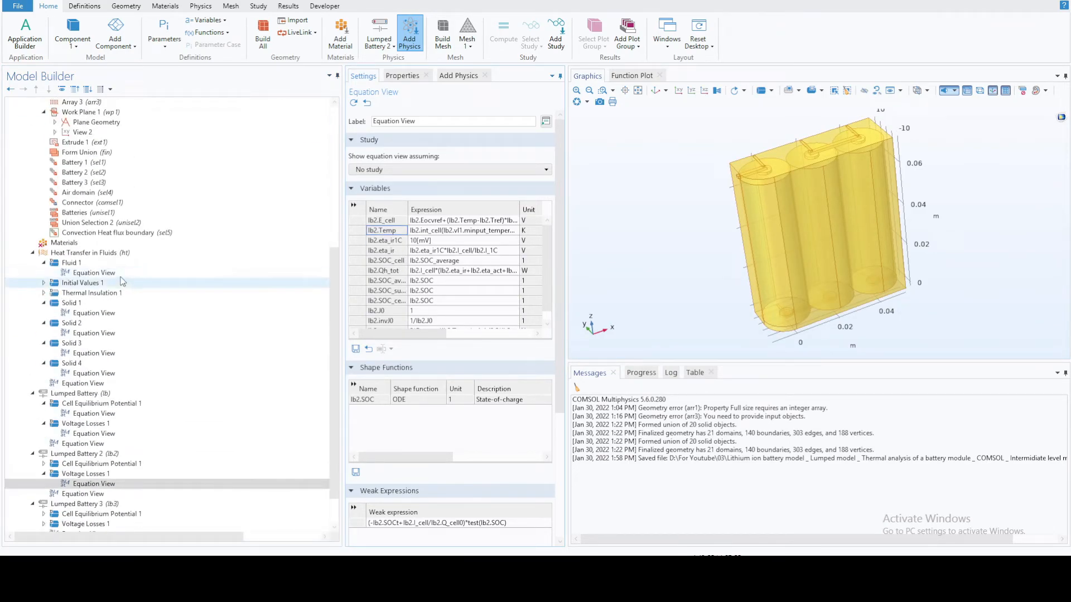
scroll(123, 283, "up", 8)
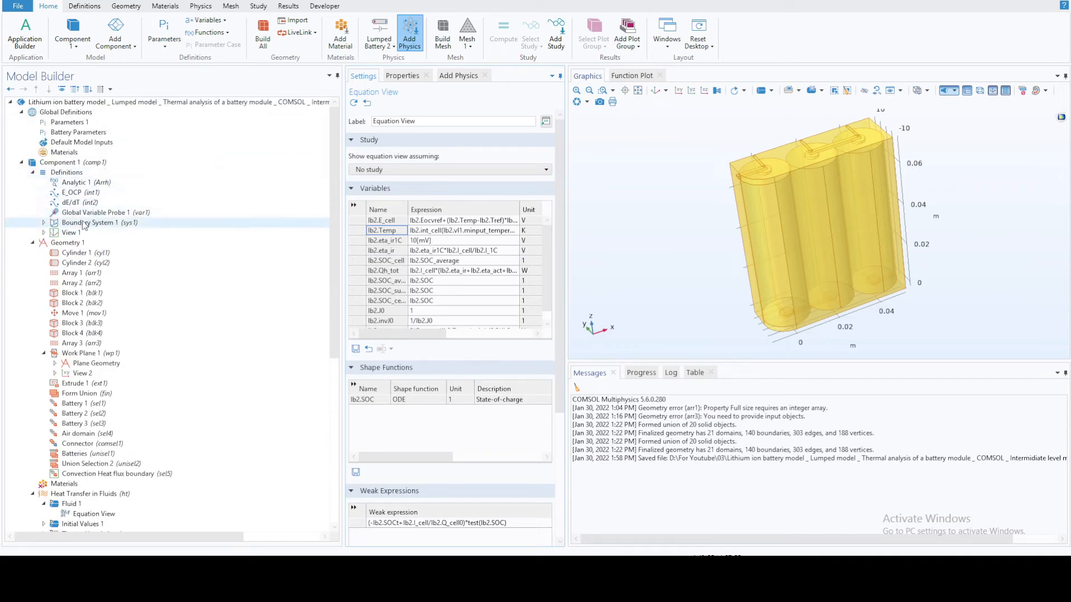
left_click(90, 213)
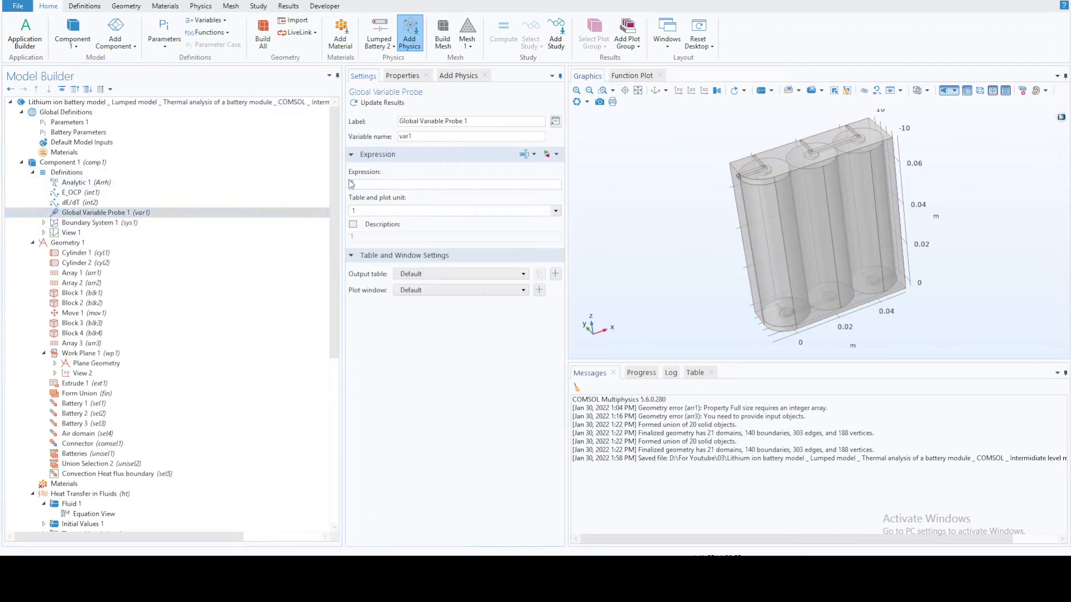
type("lb2.Temp")
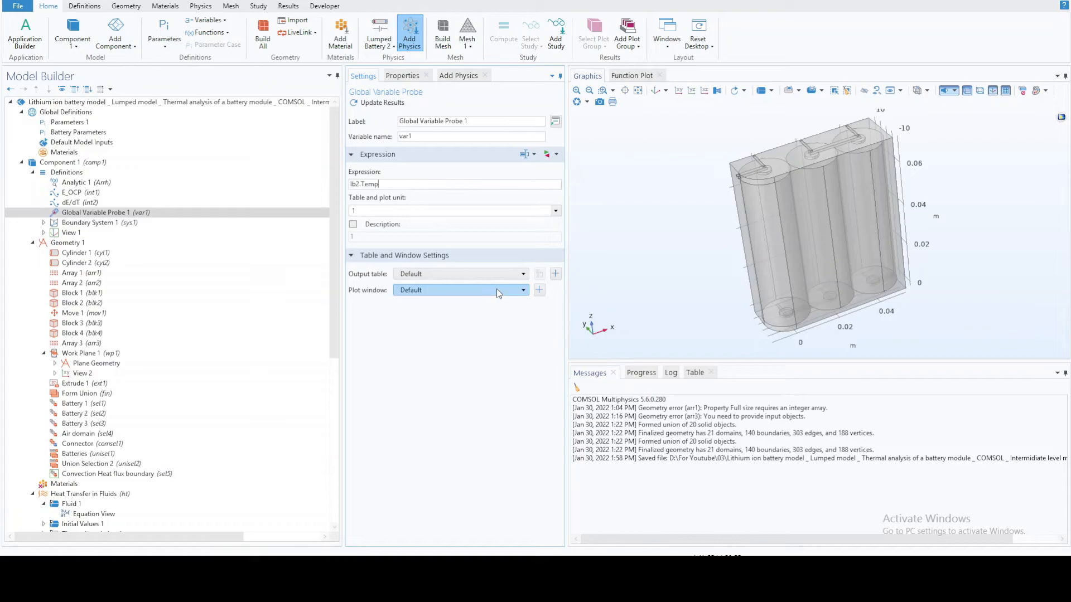
left_click(358, 184)
key("BackSpace")
type("1")
Label the global variable probe Temperature battery 1 and correct its expression to lb.Temp.
left_click_drag(478, 122, 379, 128)
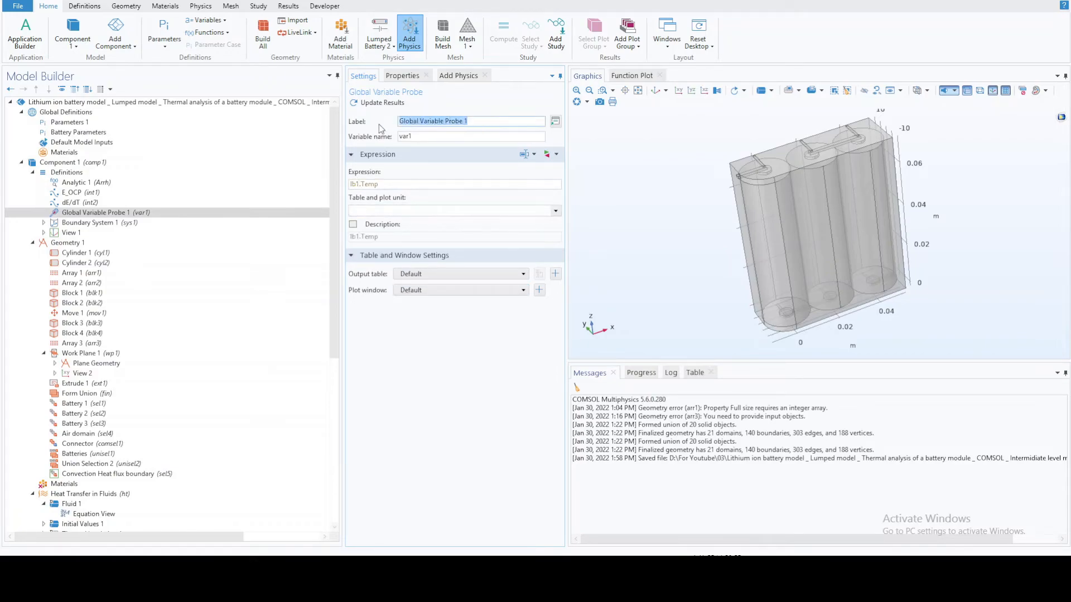
type("Temperature battery")
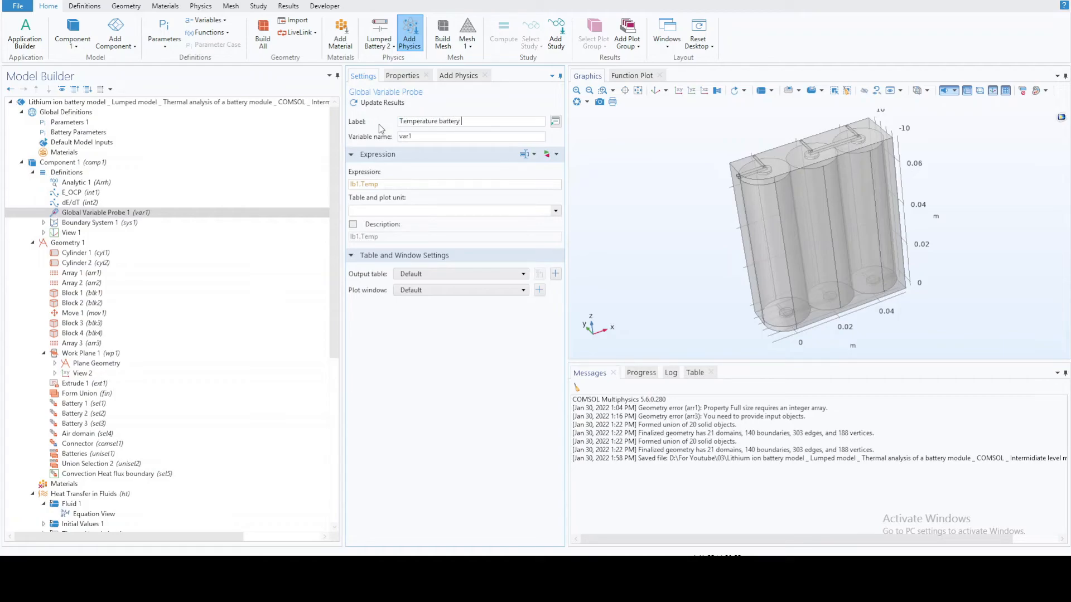
key("Return")
left_click(359, 184)
key("BackSpace")
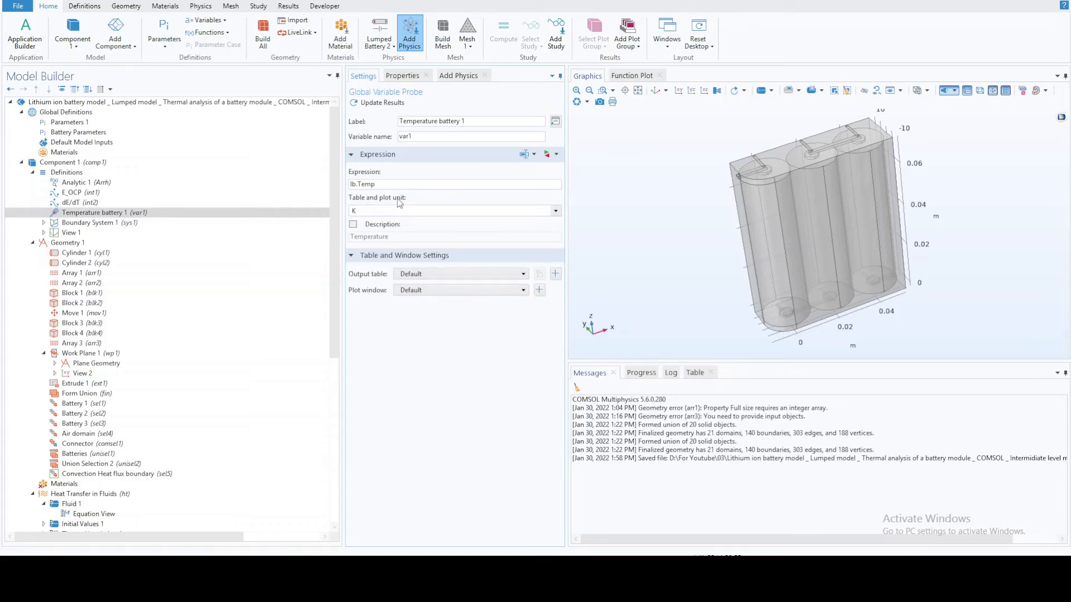
Send the Temperature battery 1 probe's output to a new Table 1 and a new plot window, Probe Plot 2.
left_click(509, 274)
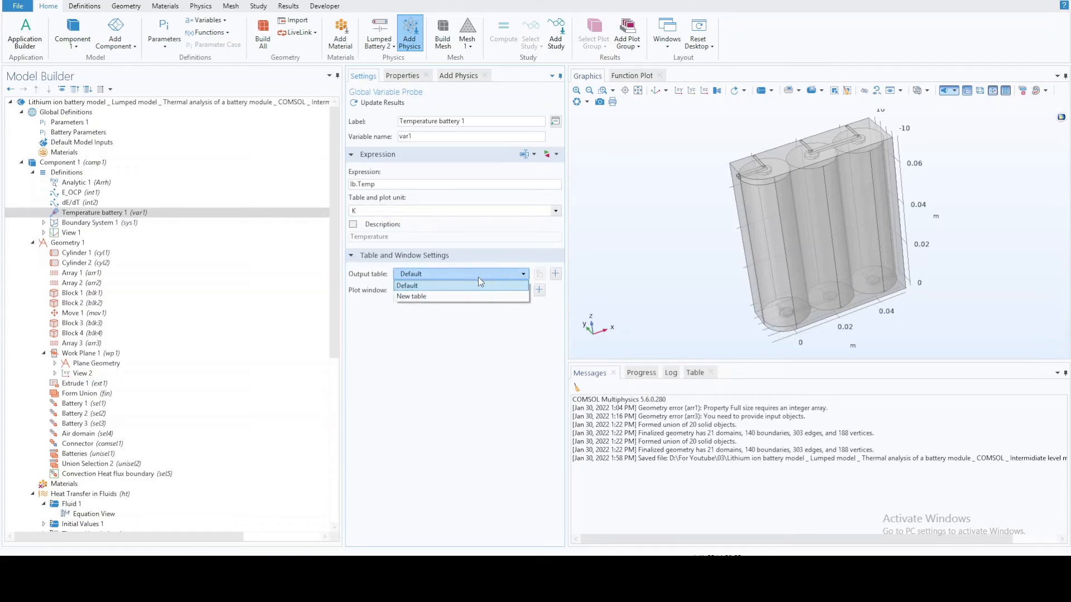
left_click(555, 273)
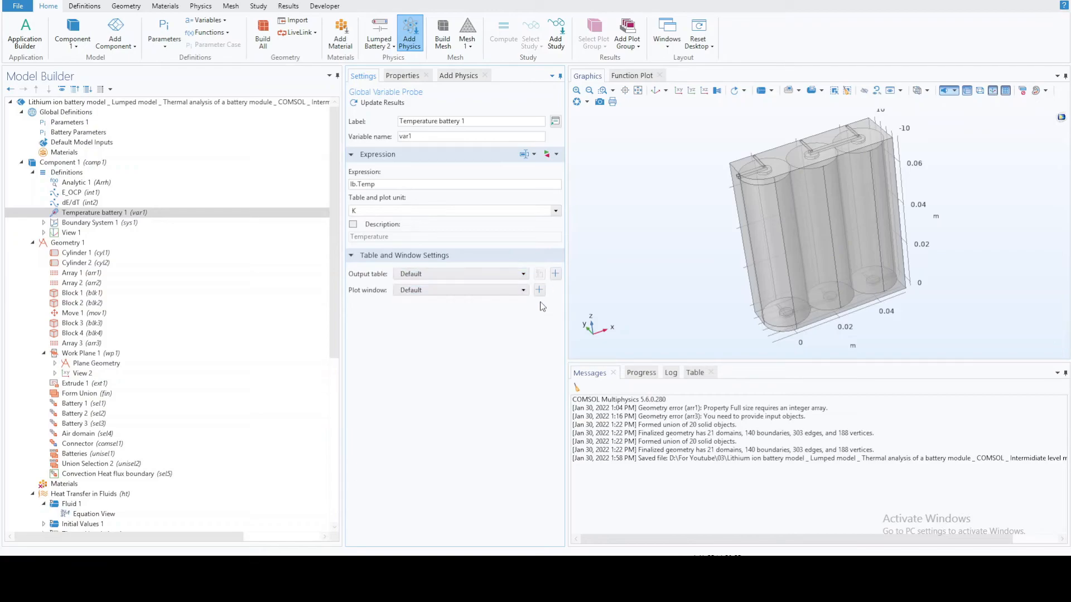
left_click(555, 274)
left_click(539, 290)
left_click(522, 291)
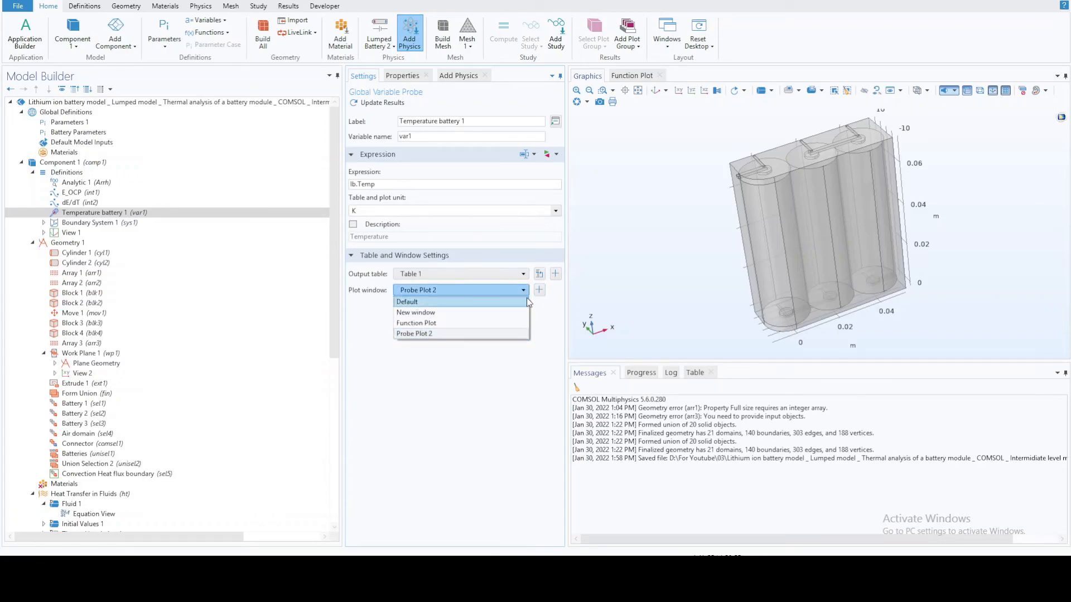
left_click(447, 337)
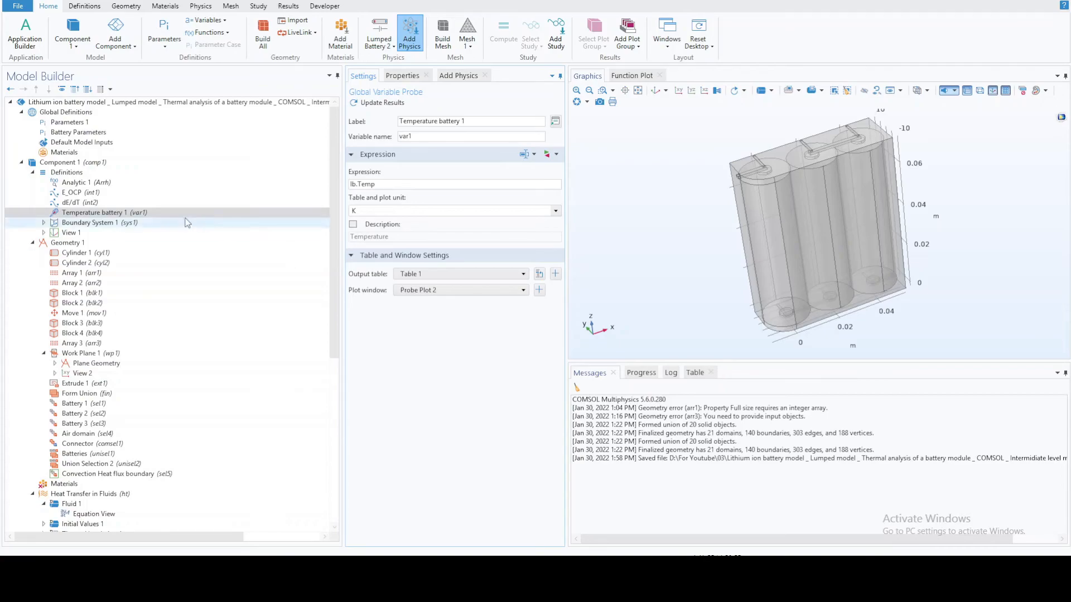
Duplicate the Temperature battery 1 probe, set the copy's expression to lb2.Temp and label it Temperature battery 2.
right_click(120, 213)
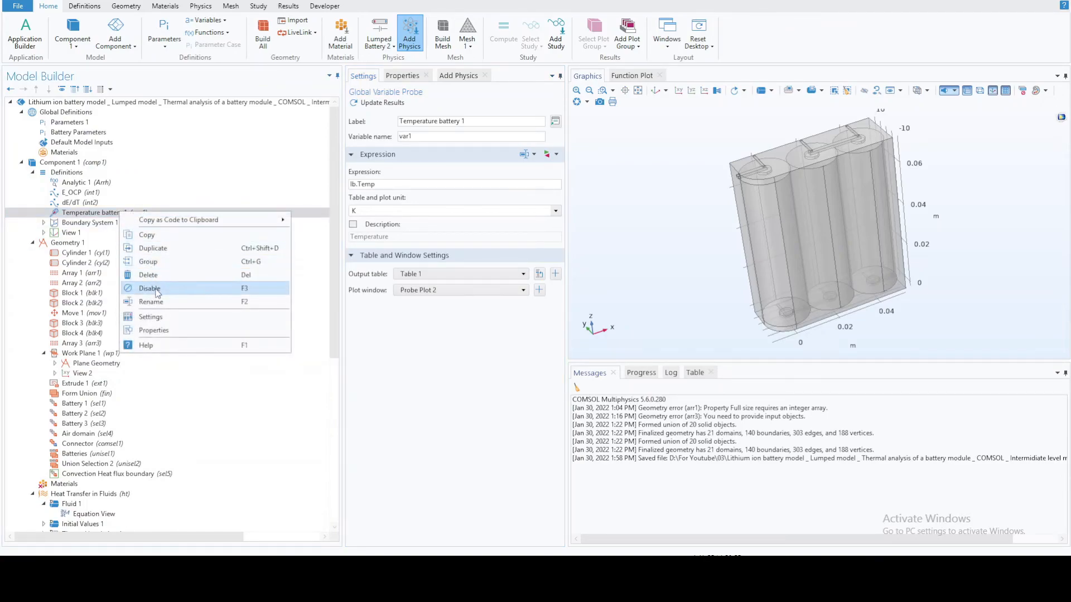
left_click(151, 248)
left_click(355, 184)
type("2")
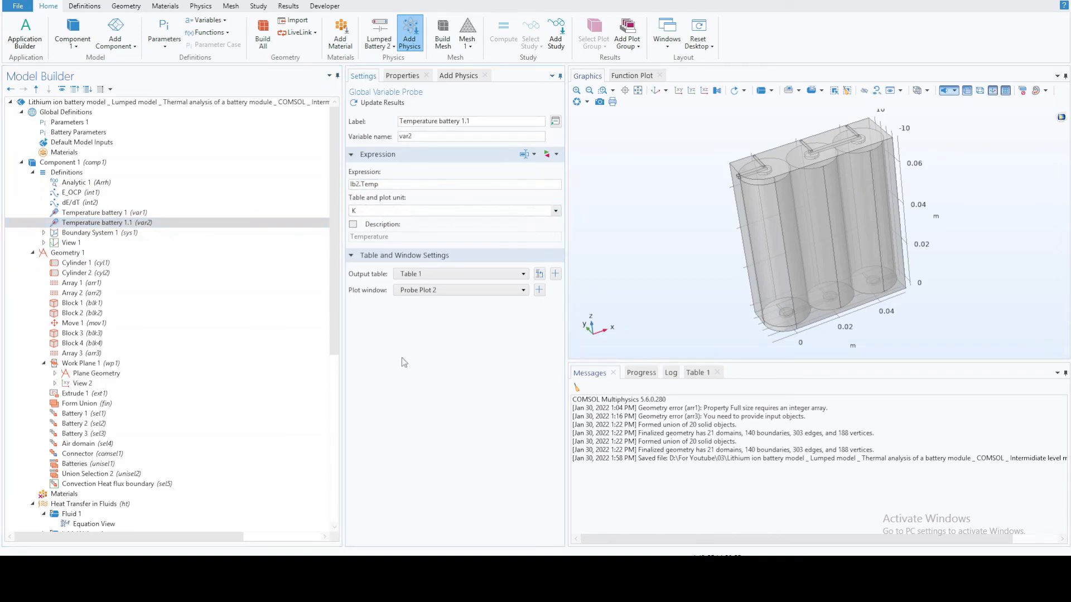
left_click_drag(470, 121, 462, 122)
type("2")
Duplicate the Temperature battery 2 probe, label the copy Temperature battery 3 and set its expression to lb3.Temp.
right_click(125, 226)
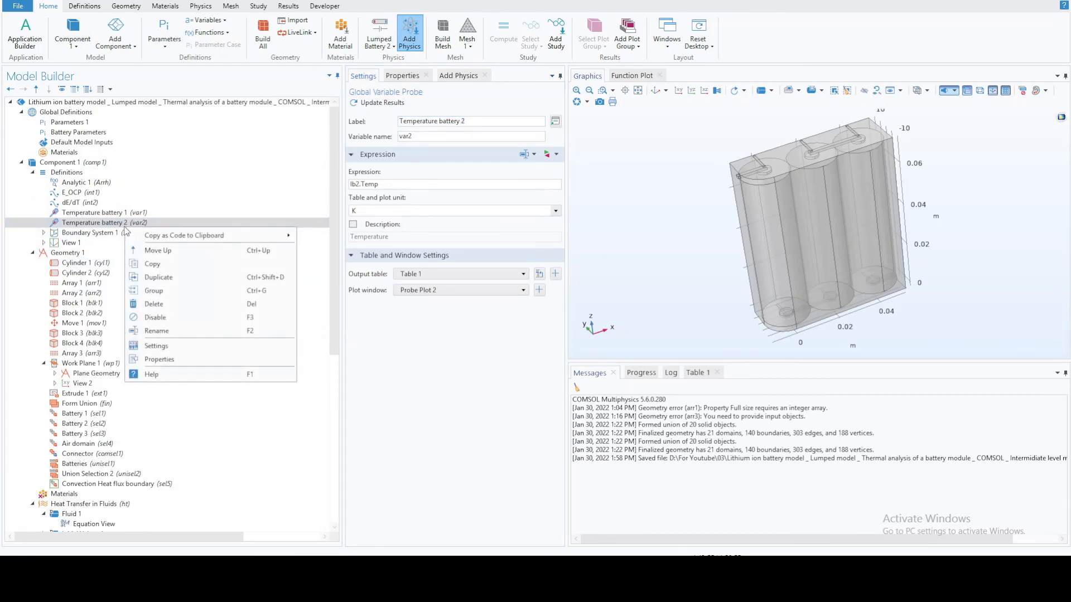
left_click(158, 277)
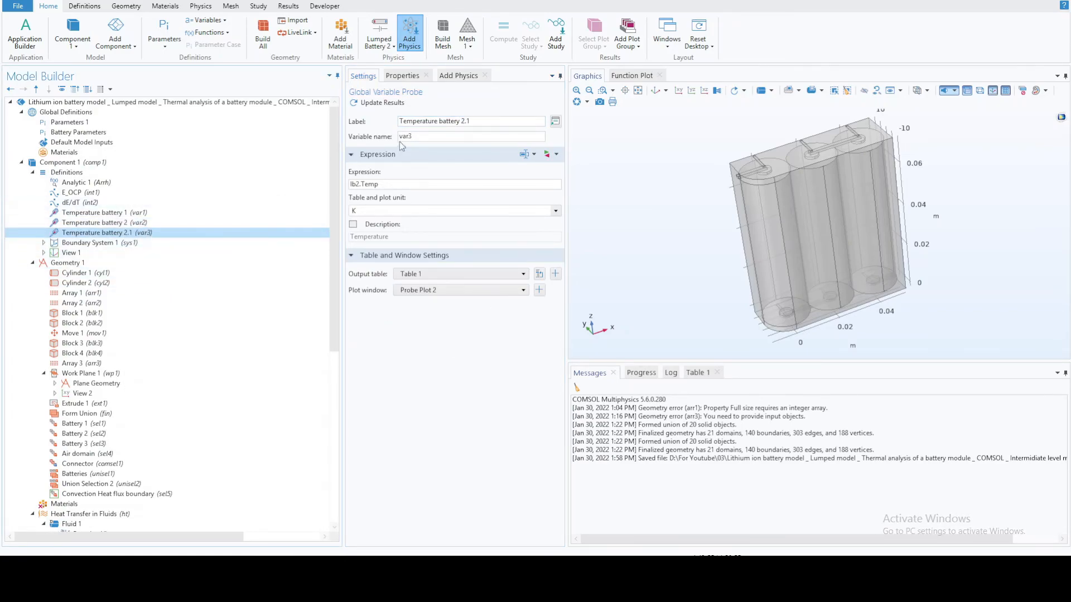
left_click_drag(470, 121, 463, 121)
type("3")
left_click(359, 185)
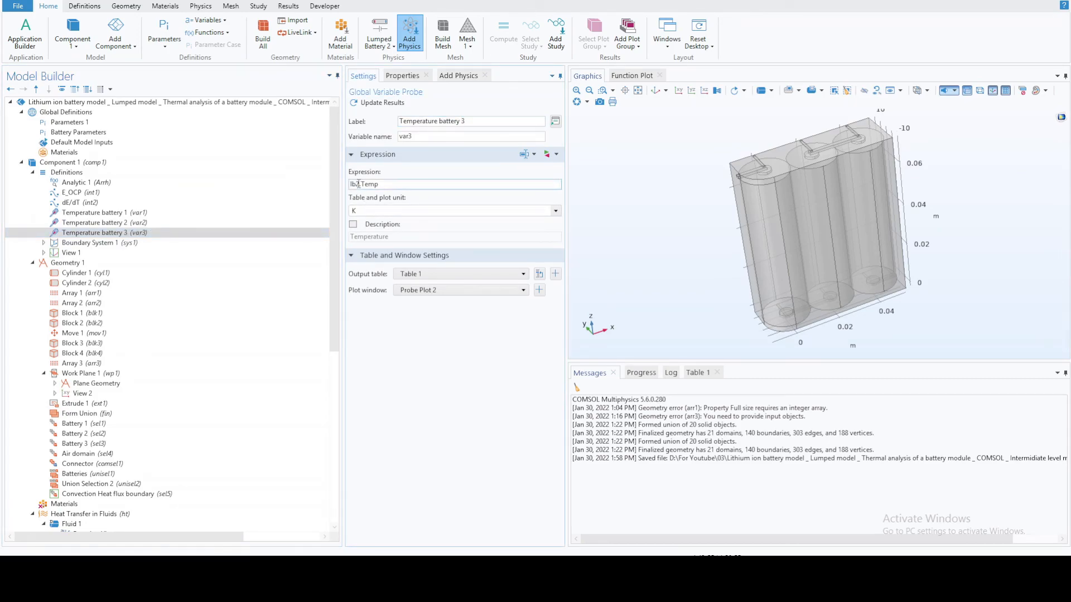
left_click(400, 397)
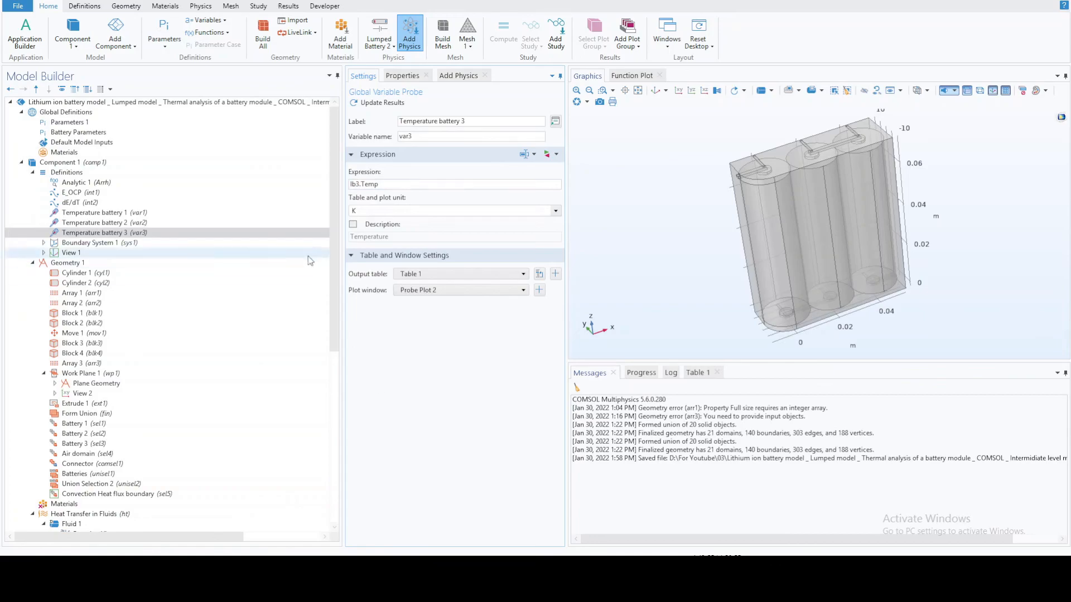
Review the equation variables of the first Lumped Battery's Voltage Losses 1.
left_click_drag(334, 254, 347, 399)
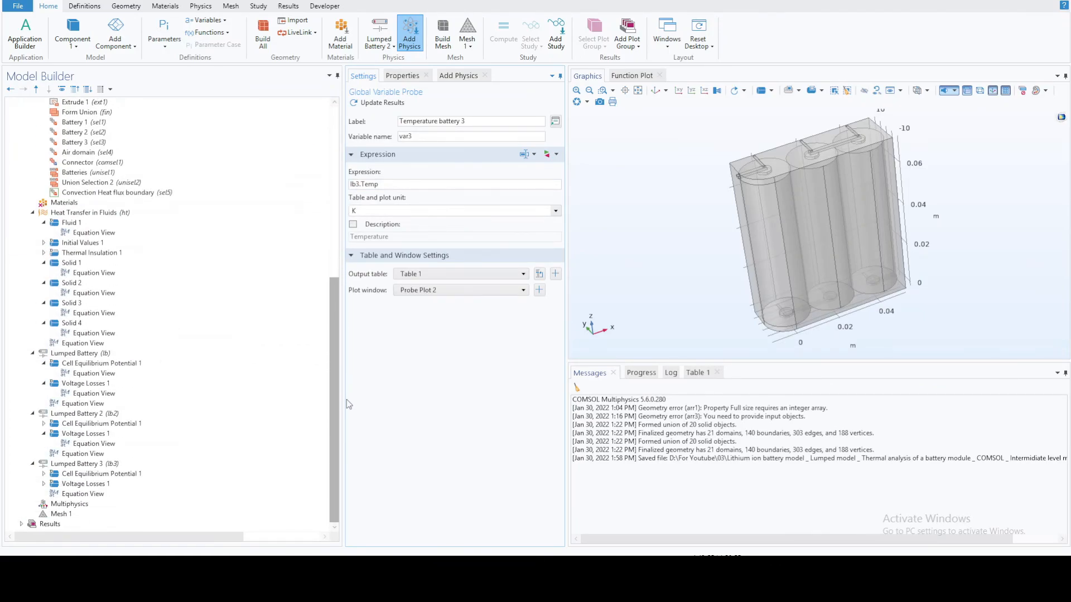
left_click(95, 393)
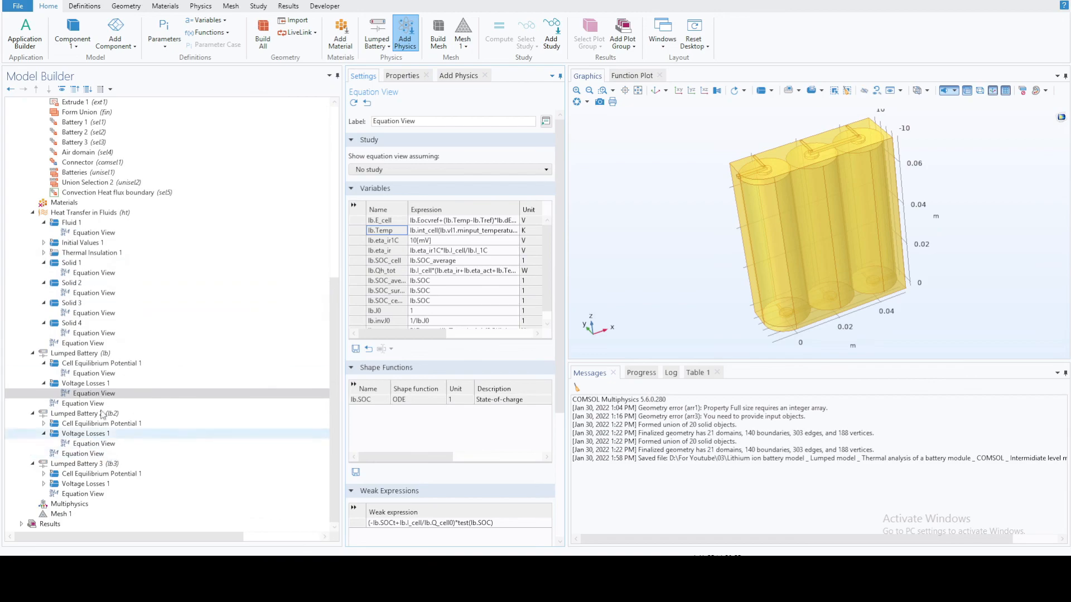
scroll(174, 363, "up", 10)
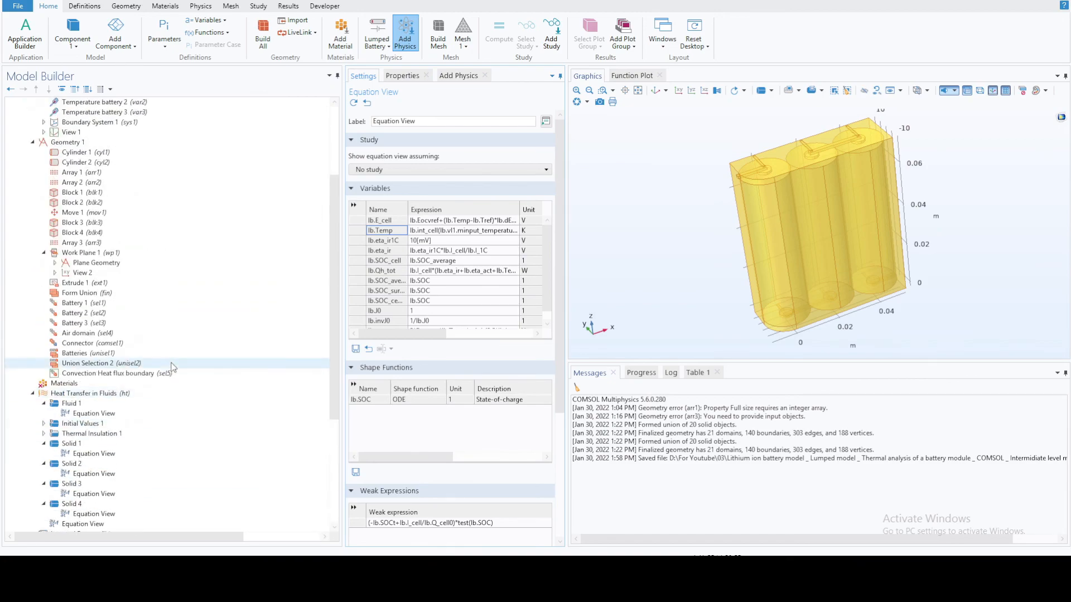